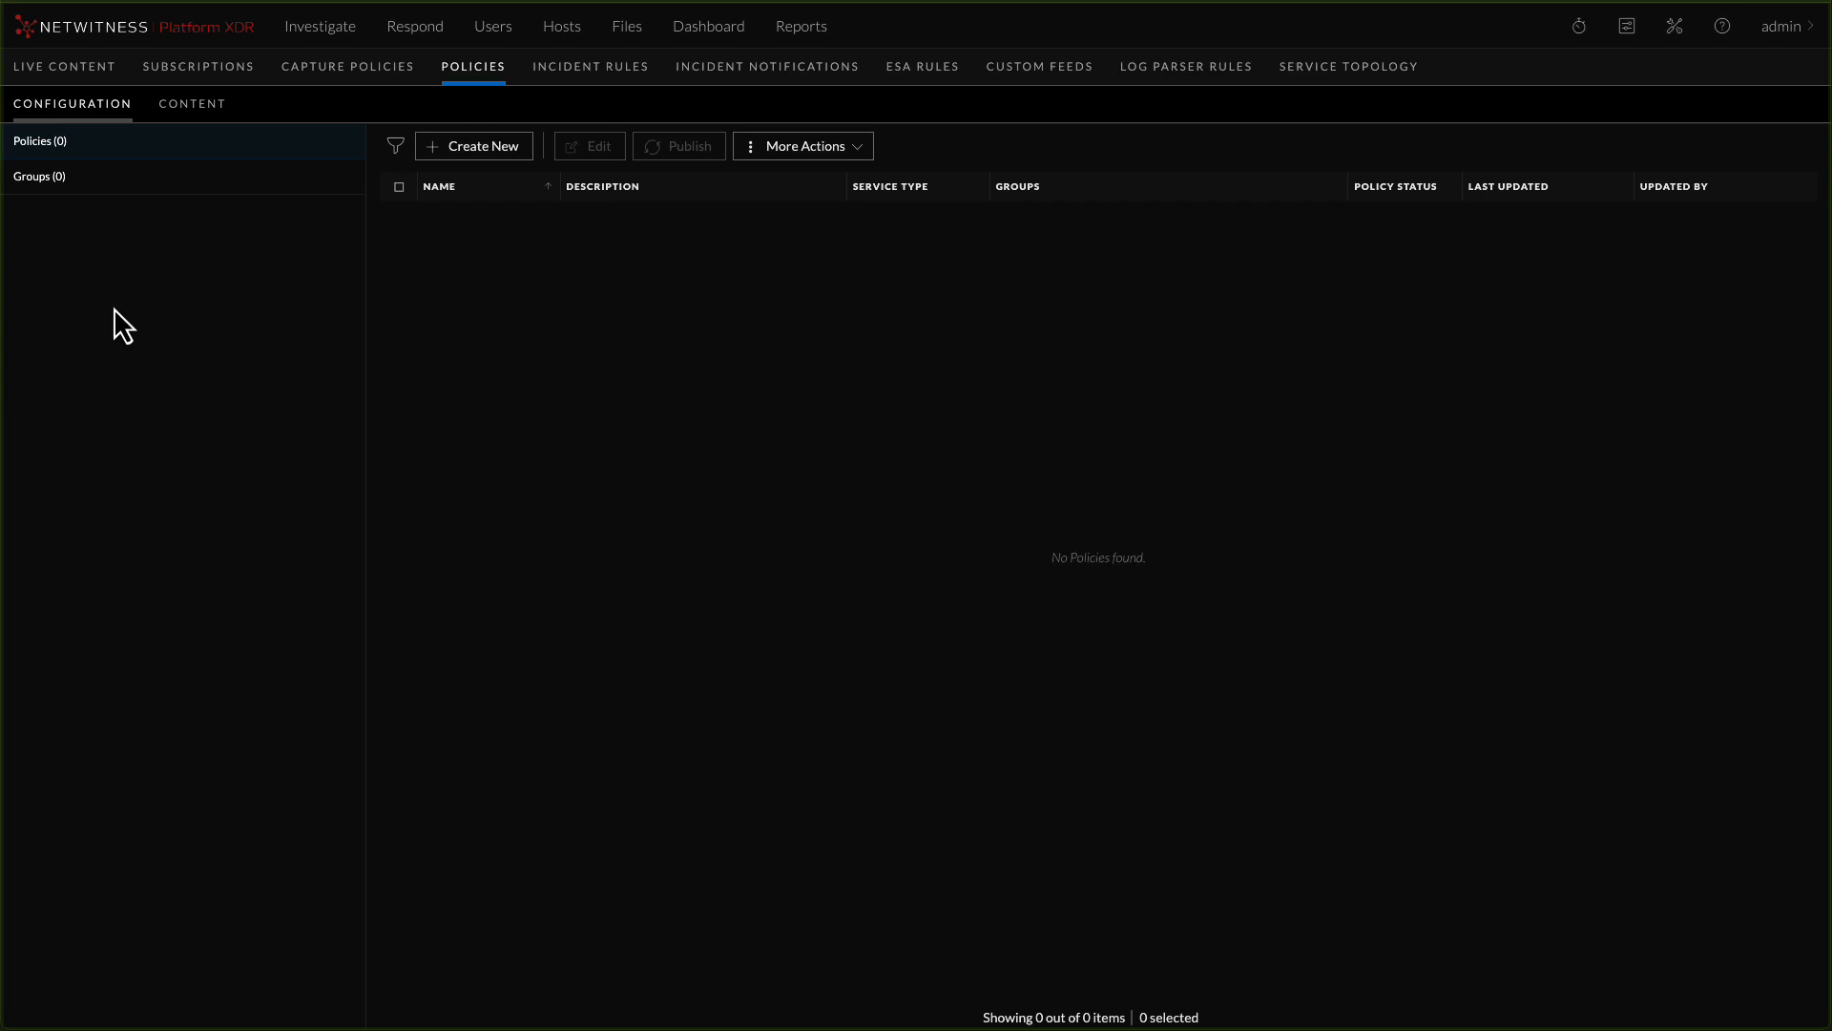
Start a new configuration group named "Log Decoder Group" with the service type LogDecoder
{"action": "left_click", "coordinate": [28, 188]}
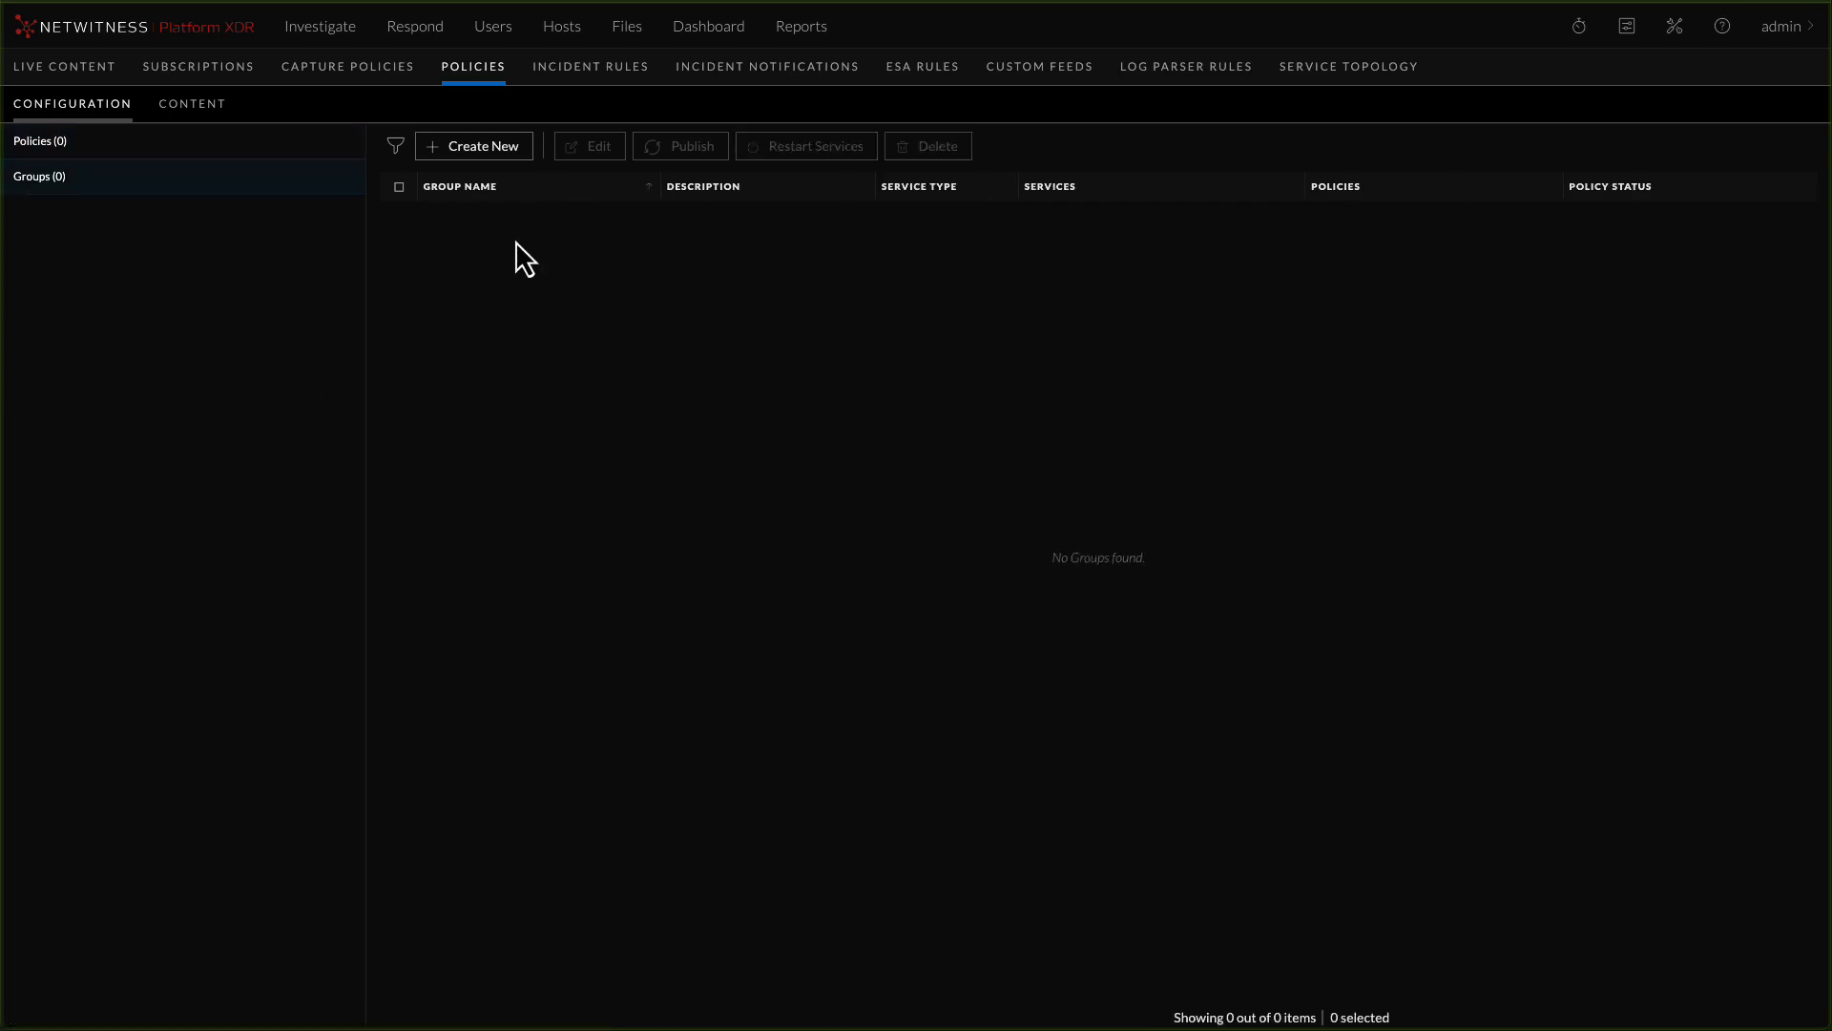
{"action": "left_click", "coordinate": [486, 163]}
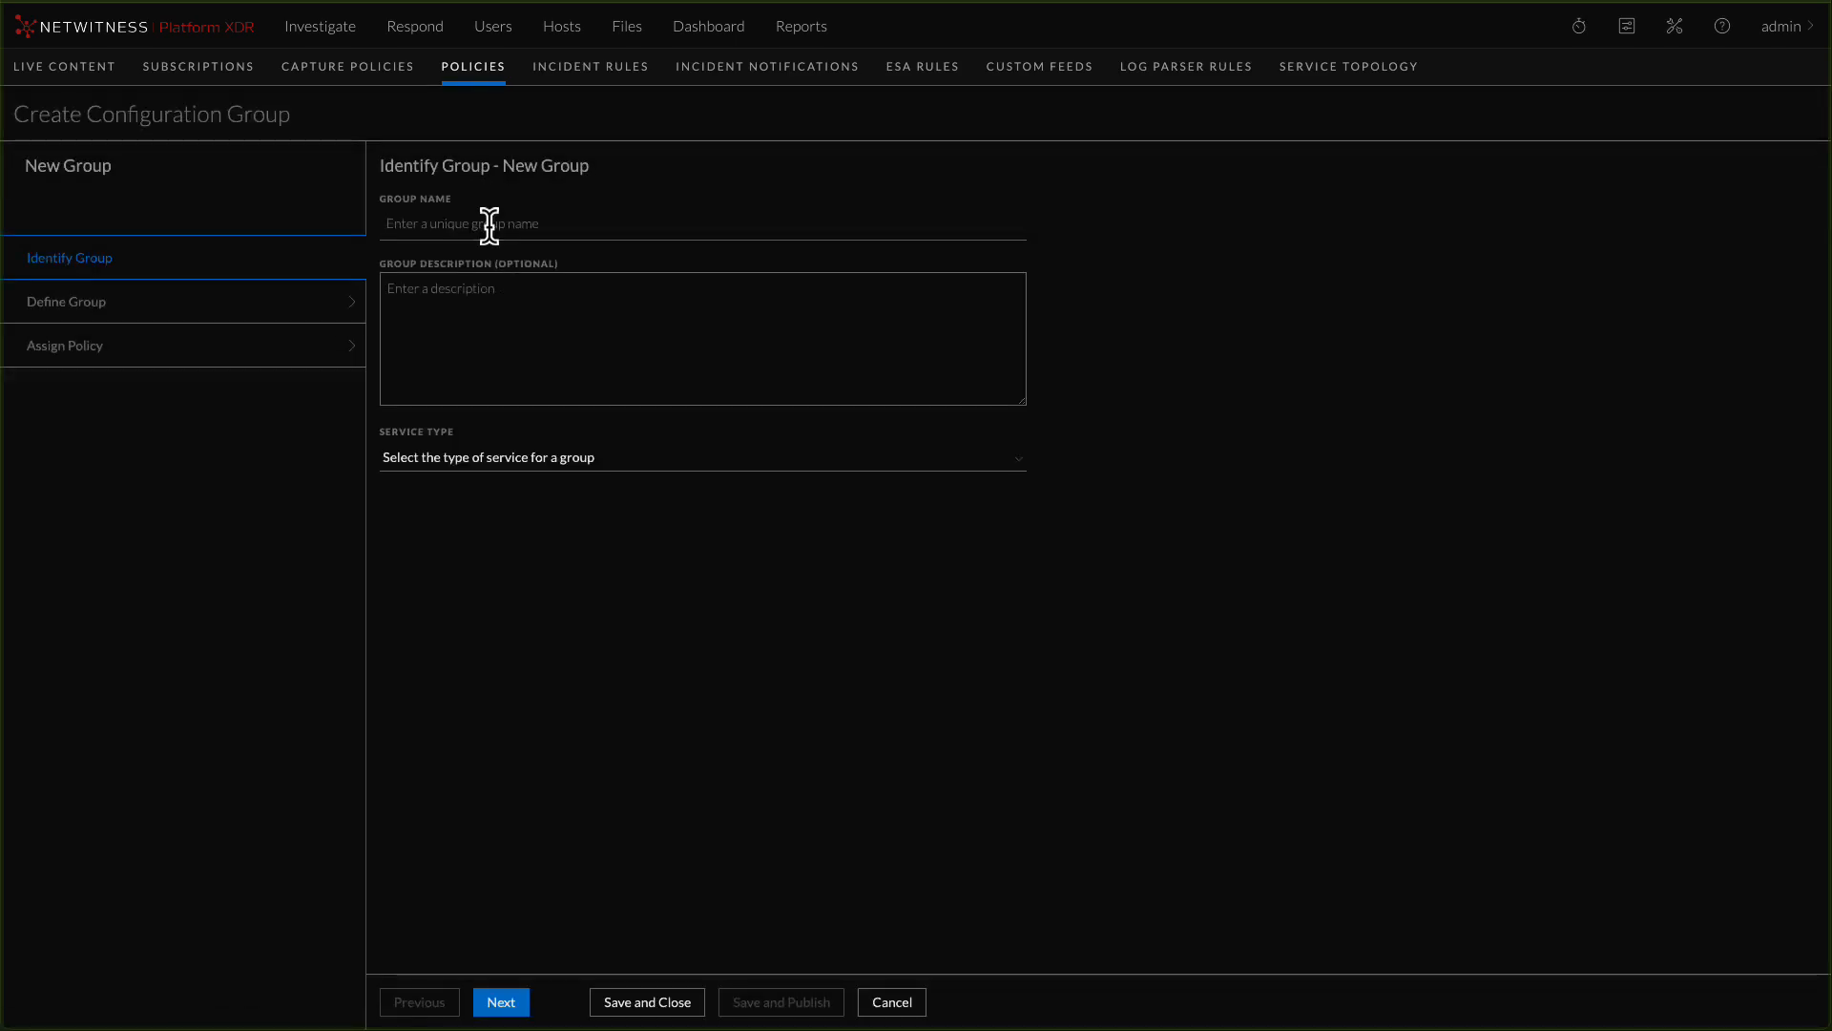
{"action": "left_click", "coordinate": [488, 225]}
{"action": "type", "text": "Log"}
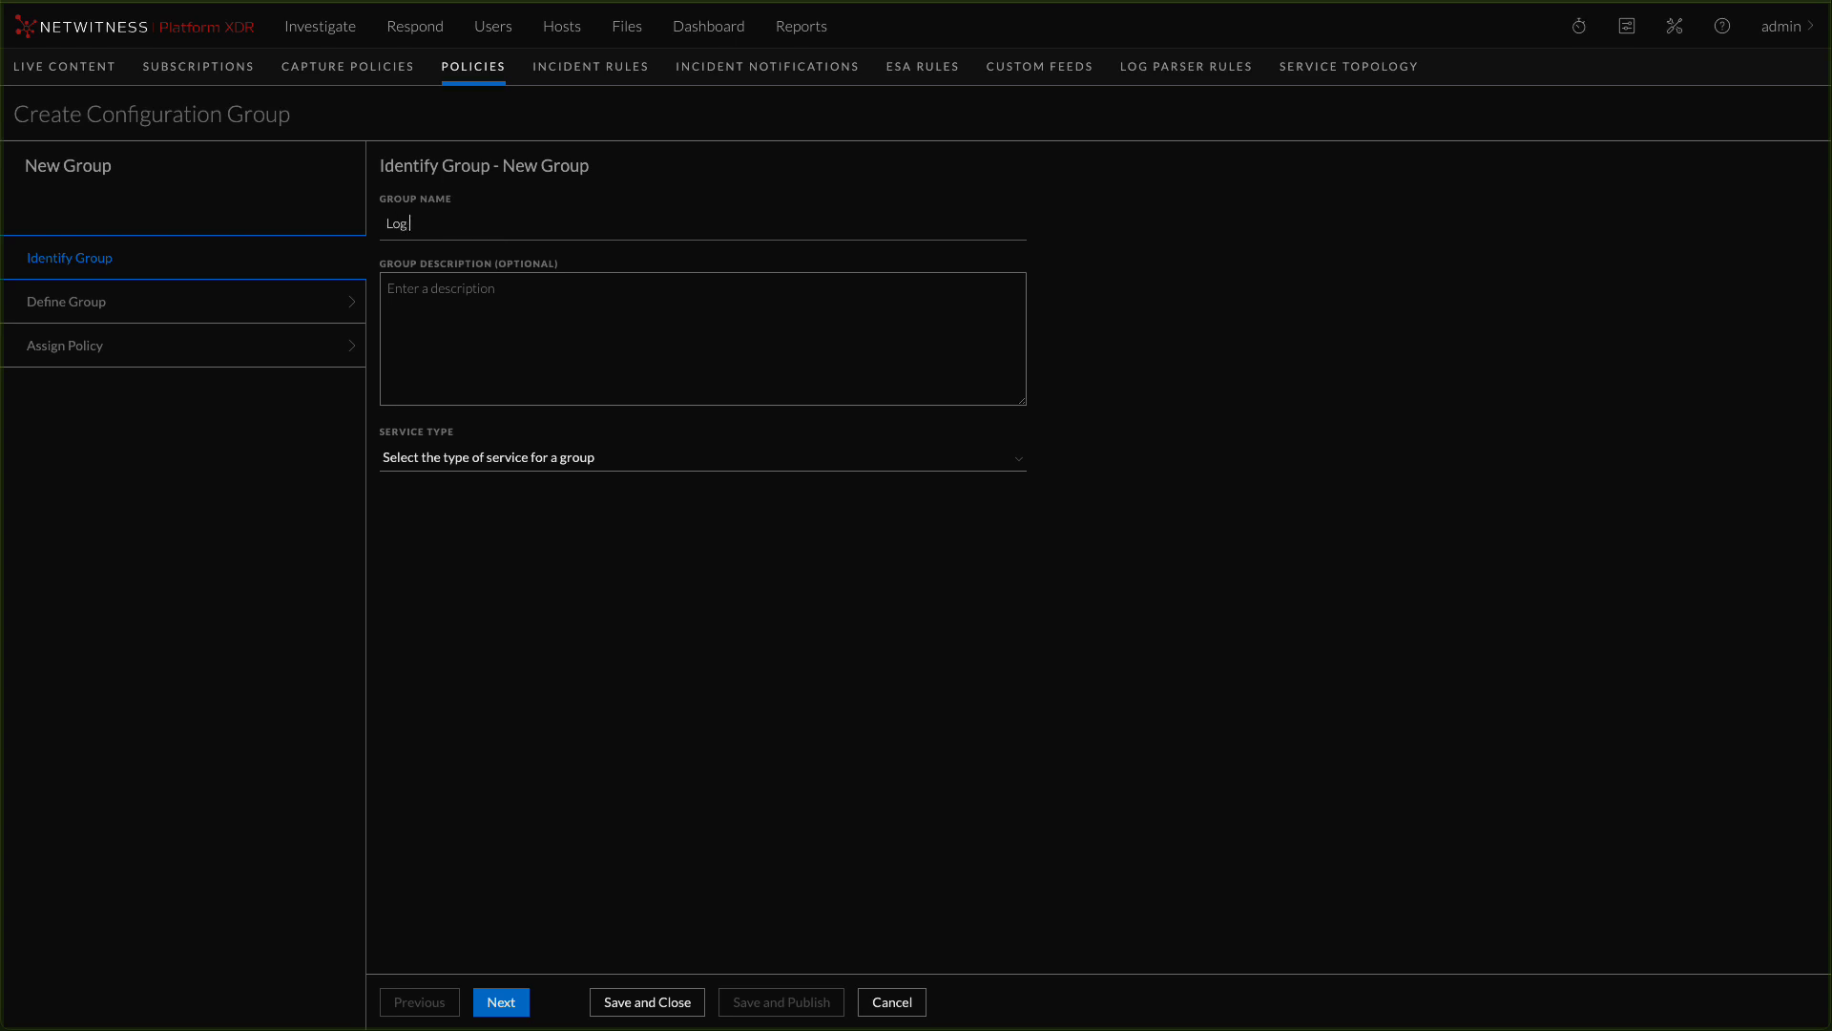
{"action": "type", "text": " Decoder Group"}
{"action": "left_click", "coordinate": [479, 460]}
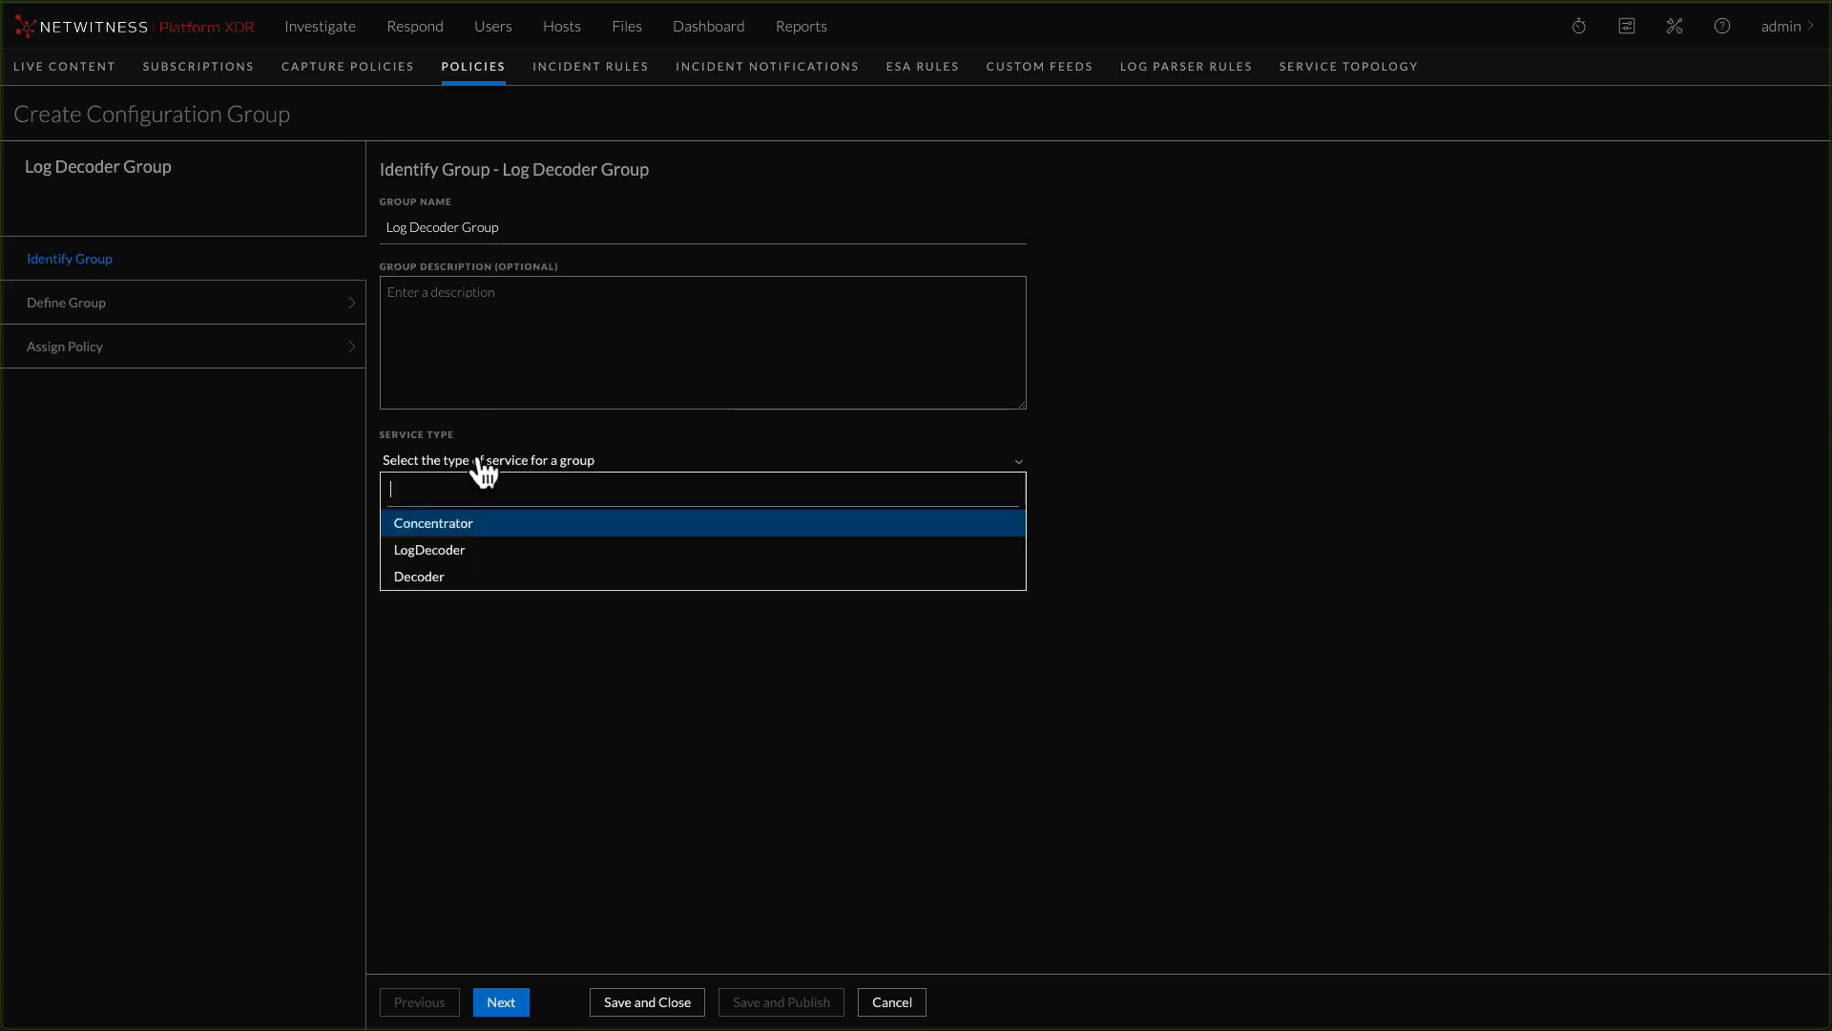
{"action": "left_click", "coordinate": [446, 559]}
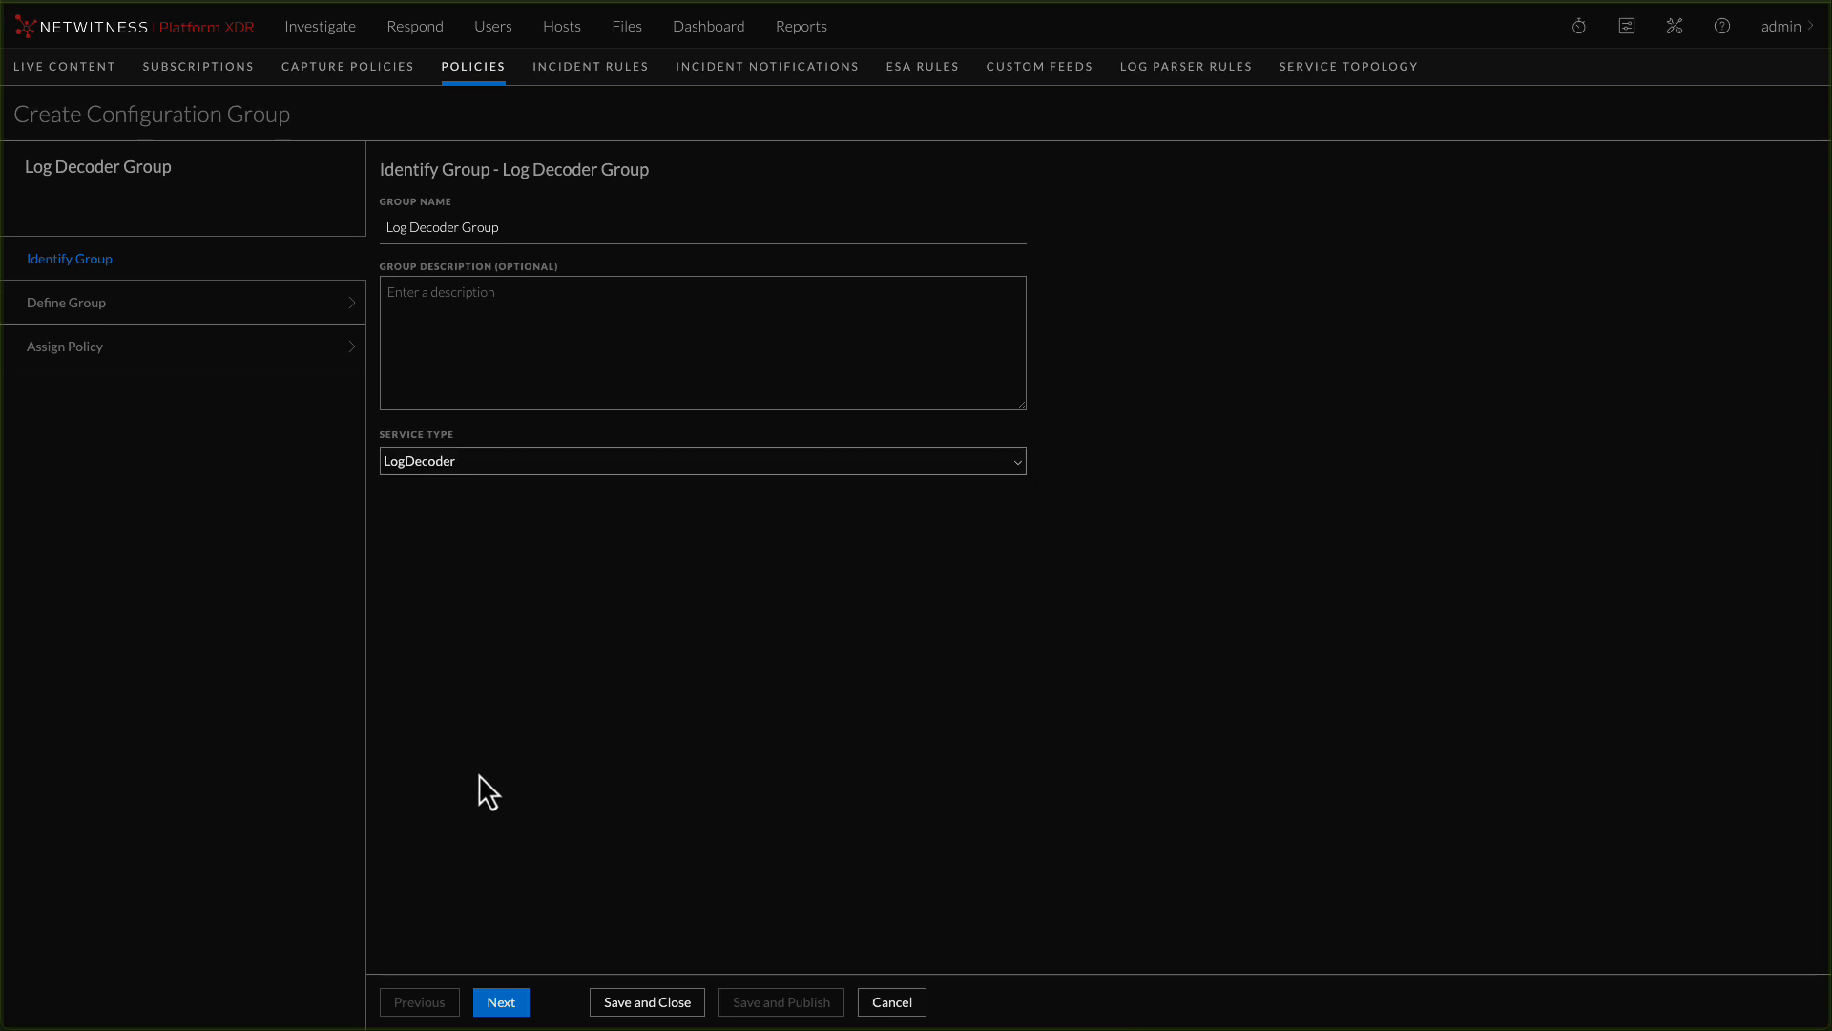
{"action": "left_click", "coordinate": [506, 1004]}
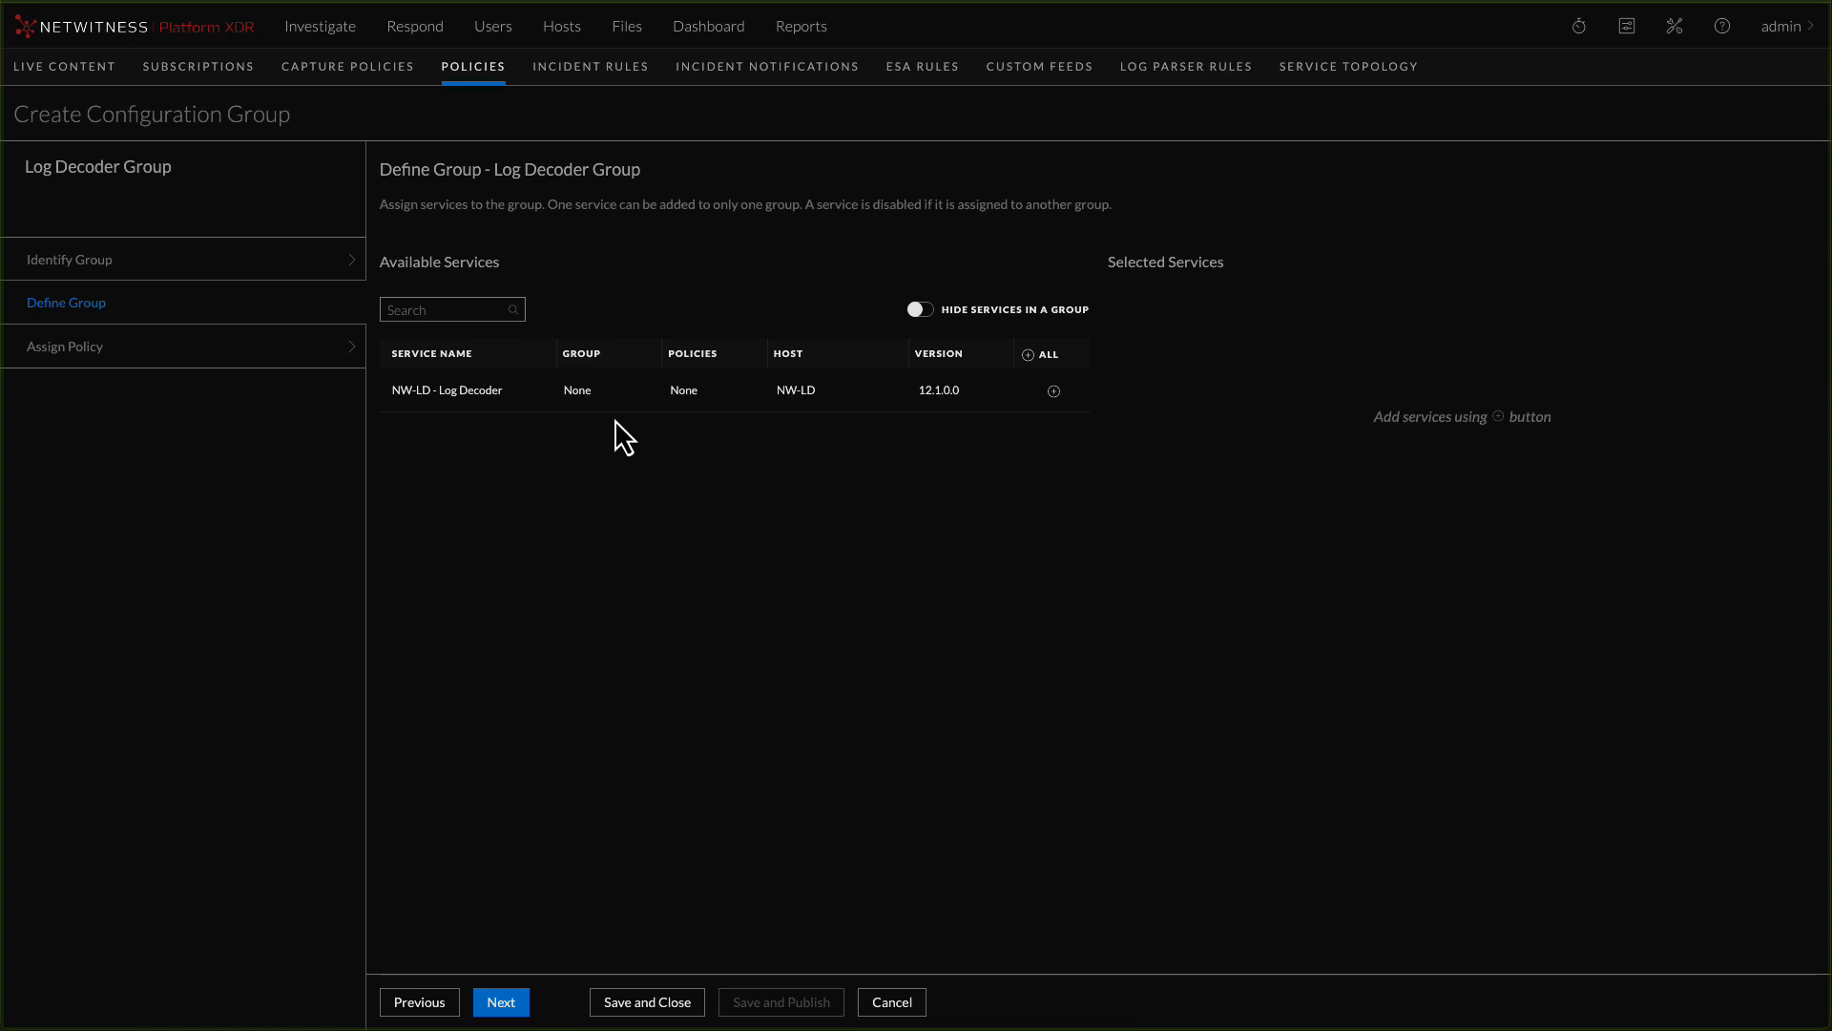
Add the NW-LD - Log Decoder service to the group and save the group without assigning a policy
{"action": "left_click", "coordinate": [1054, 391]}
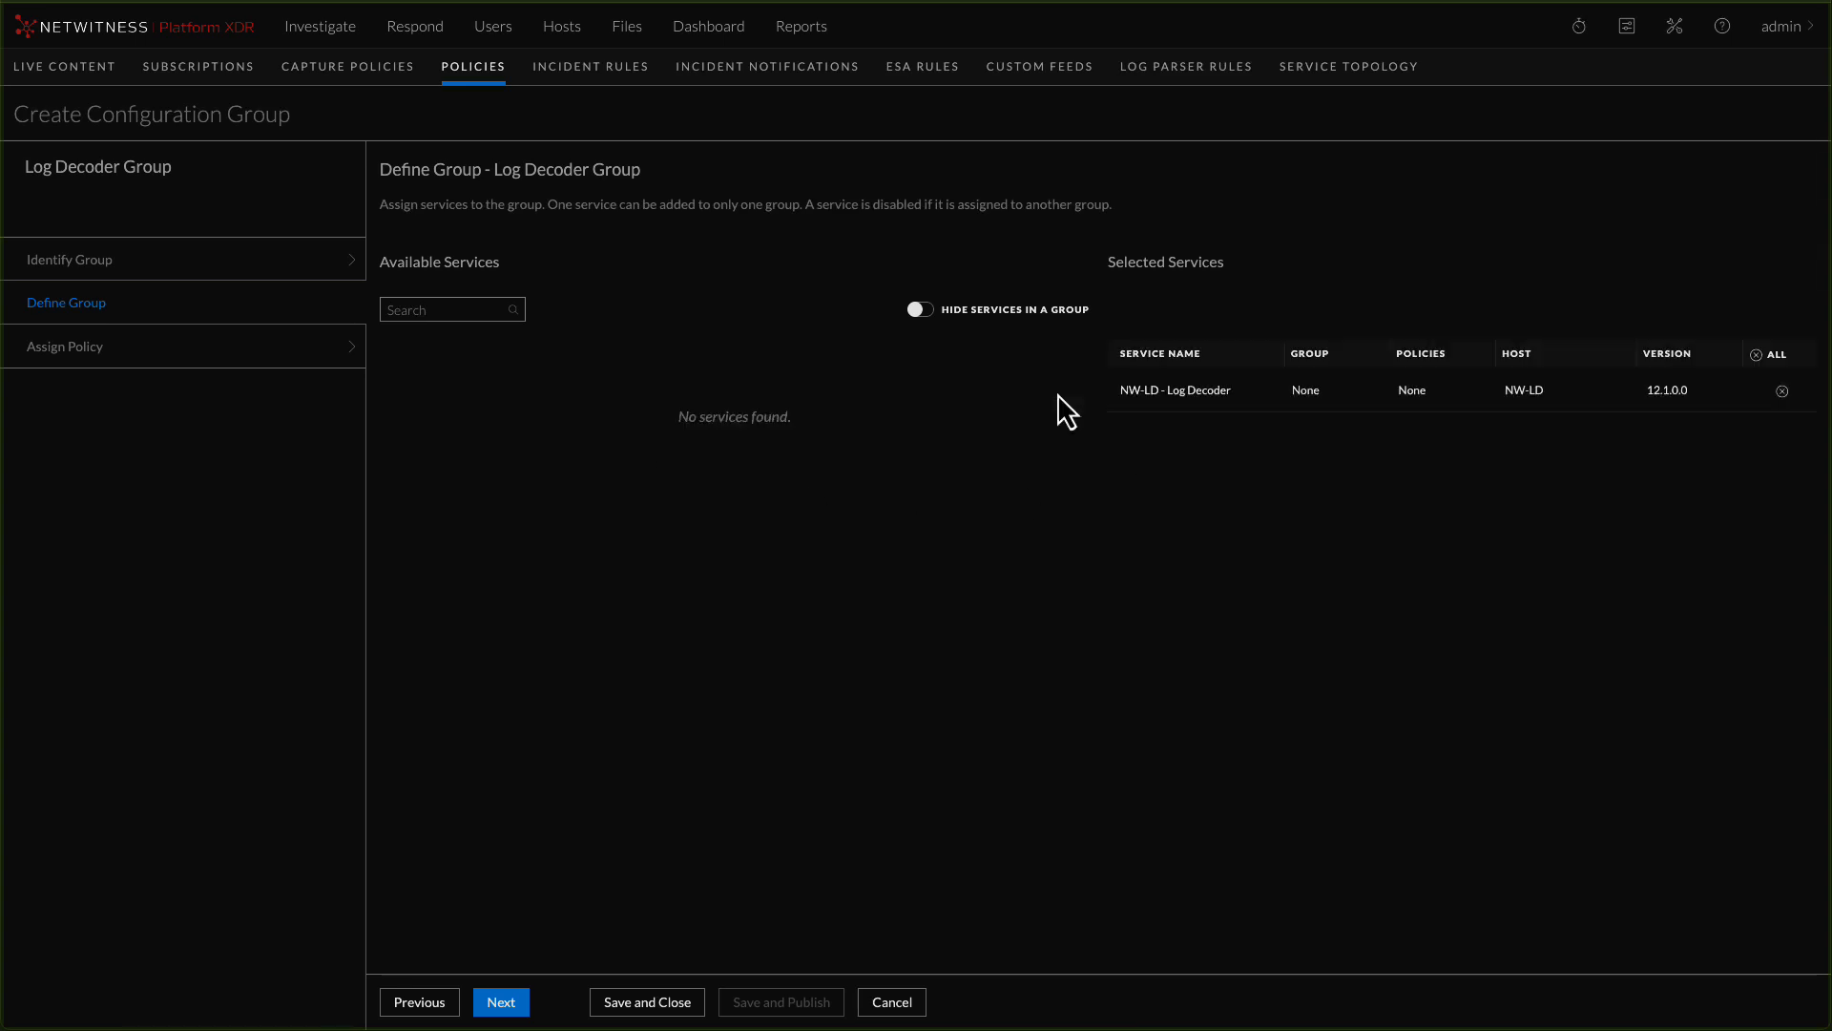
{"action": "left_click", "coordinate": [497, 1004]}
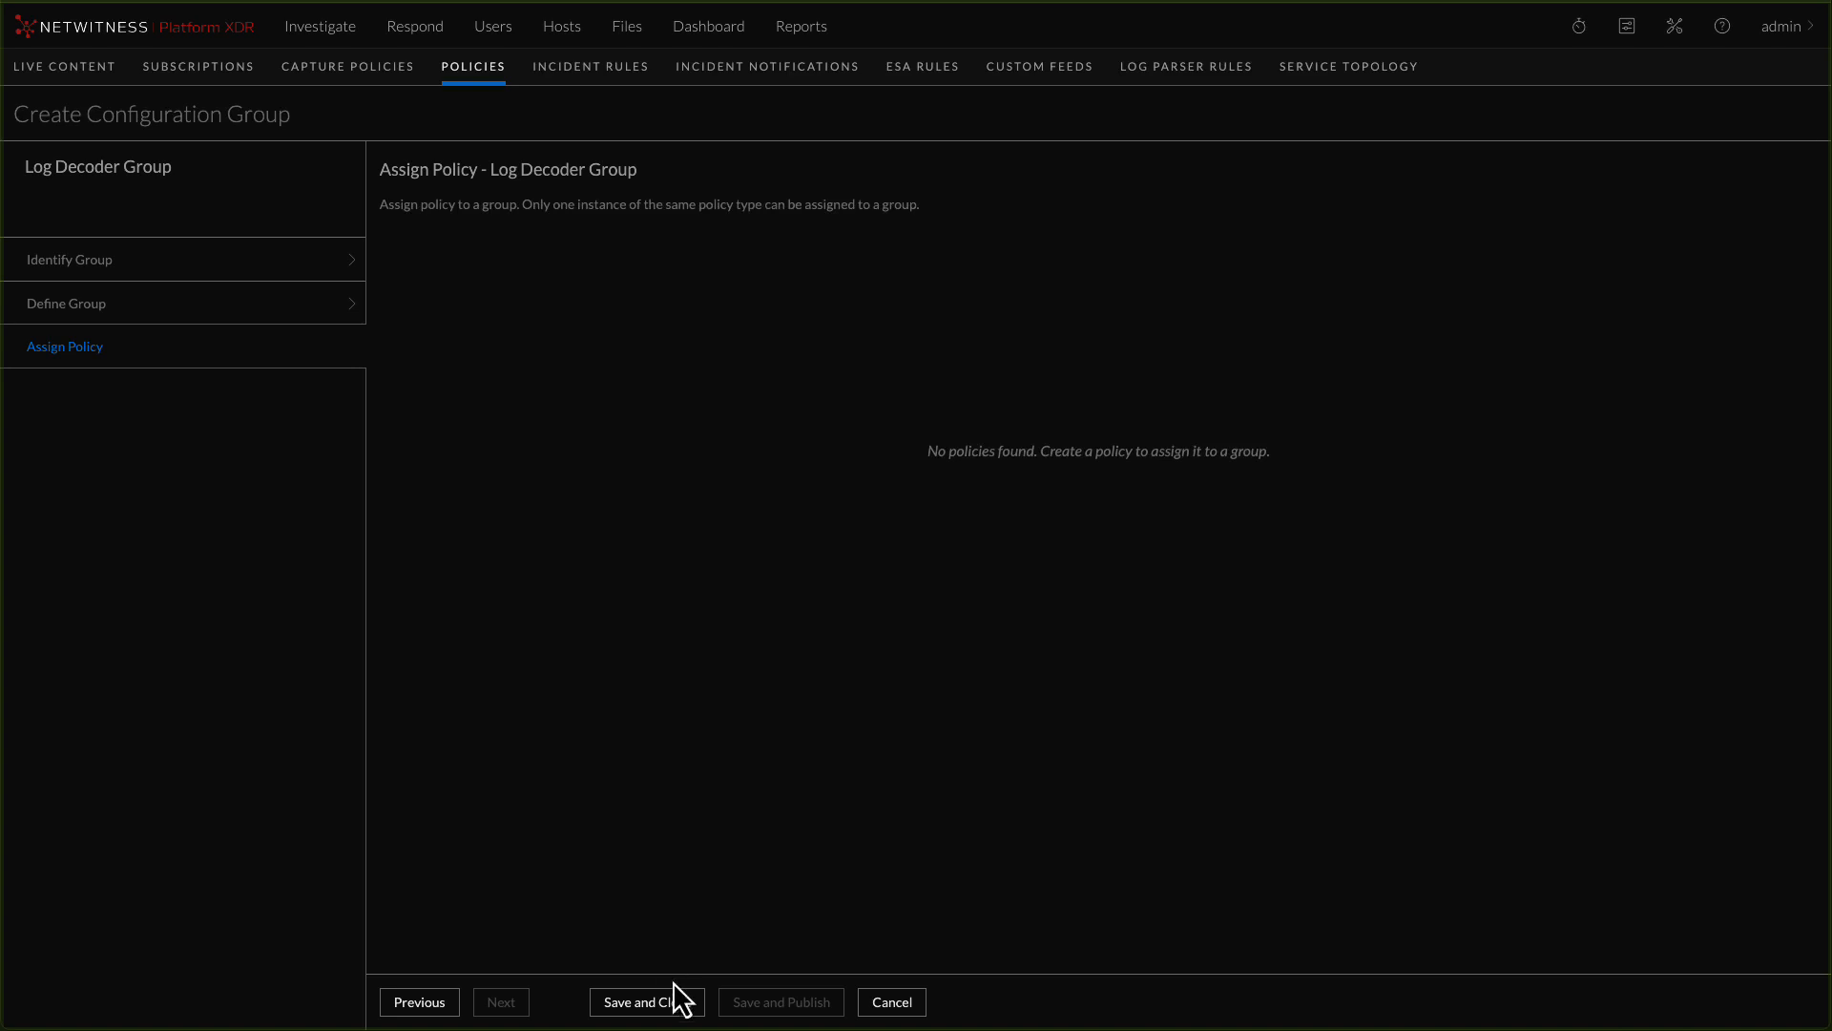
{"action": "left_click", "coordinate": [645, 1012]}
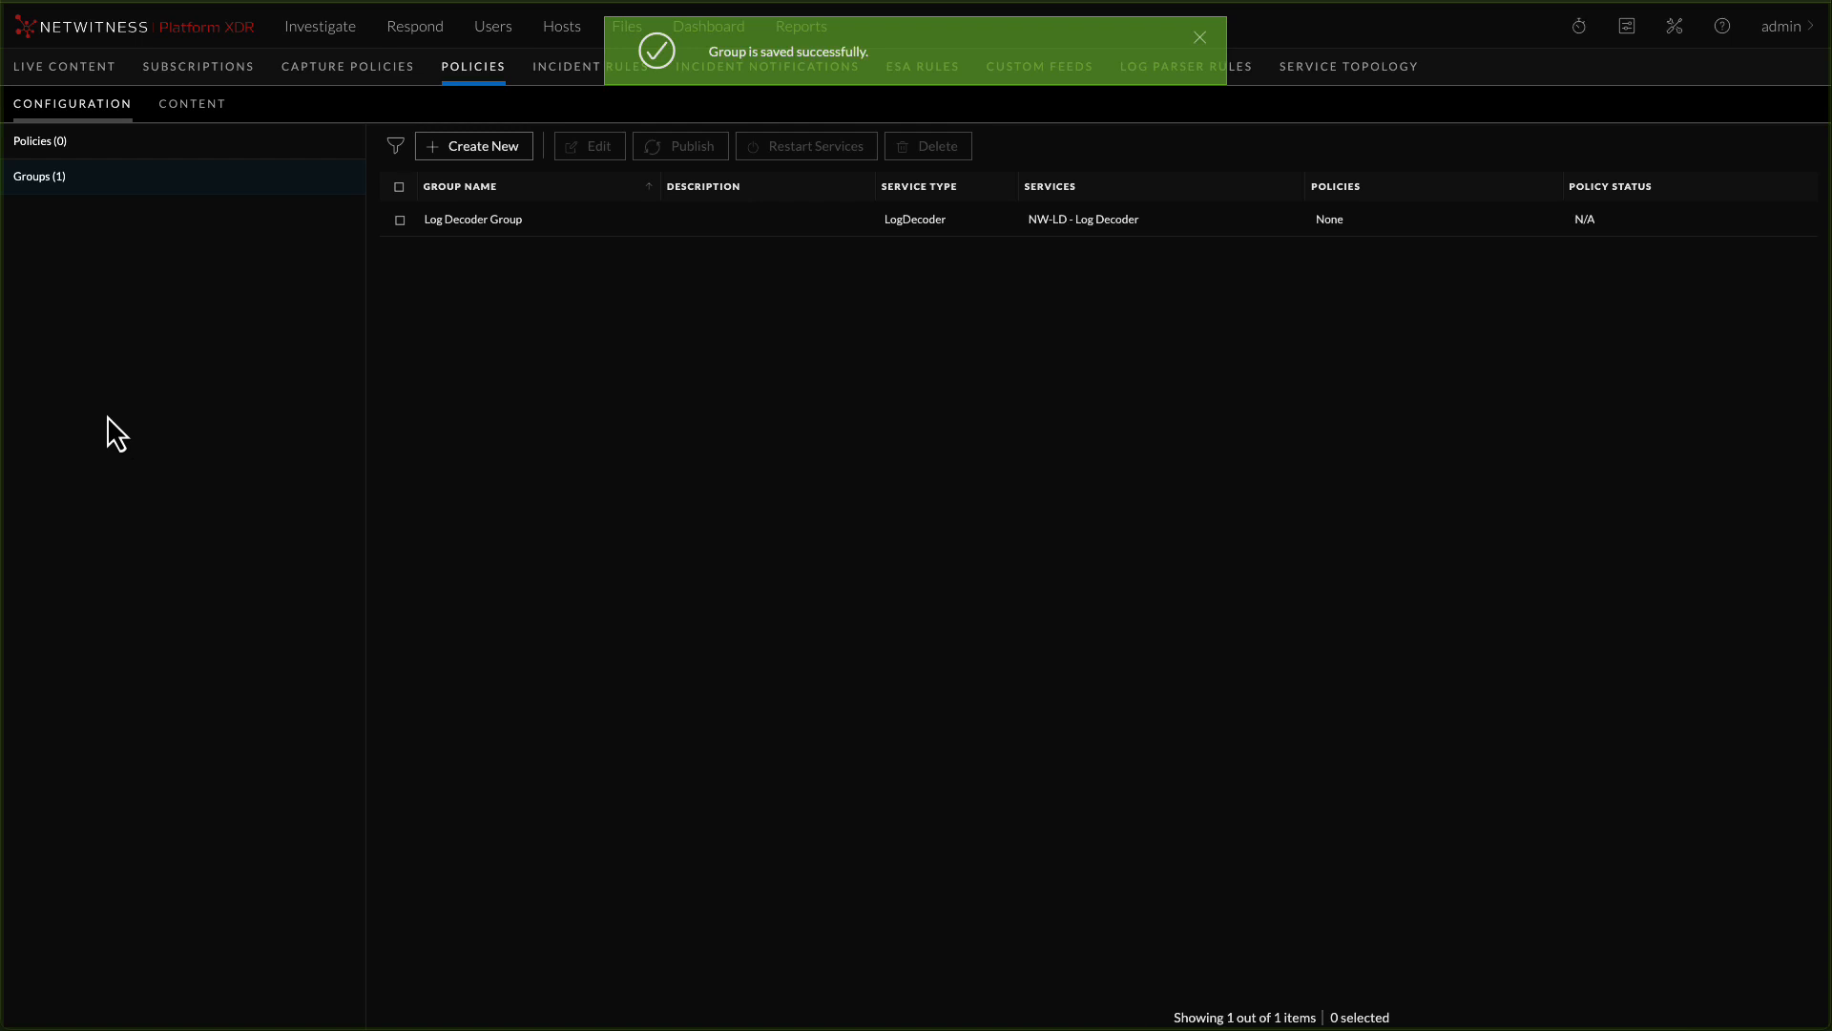
Start a new configuration policy named "Log Decoder Policy" with service type LogDecoder, without cloning an existing service
{"action": "left_click", "coordinate": [34, 145]}
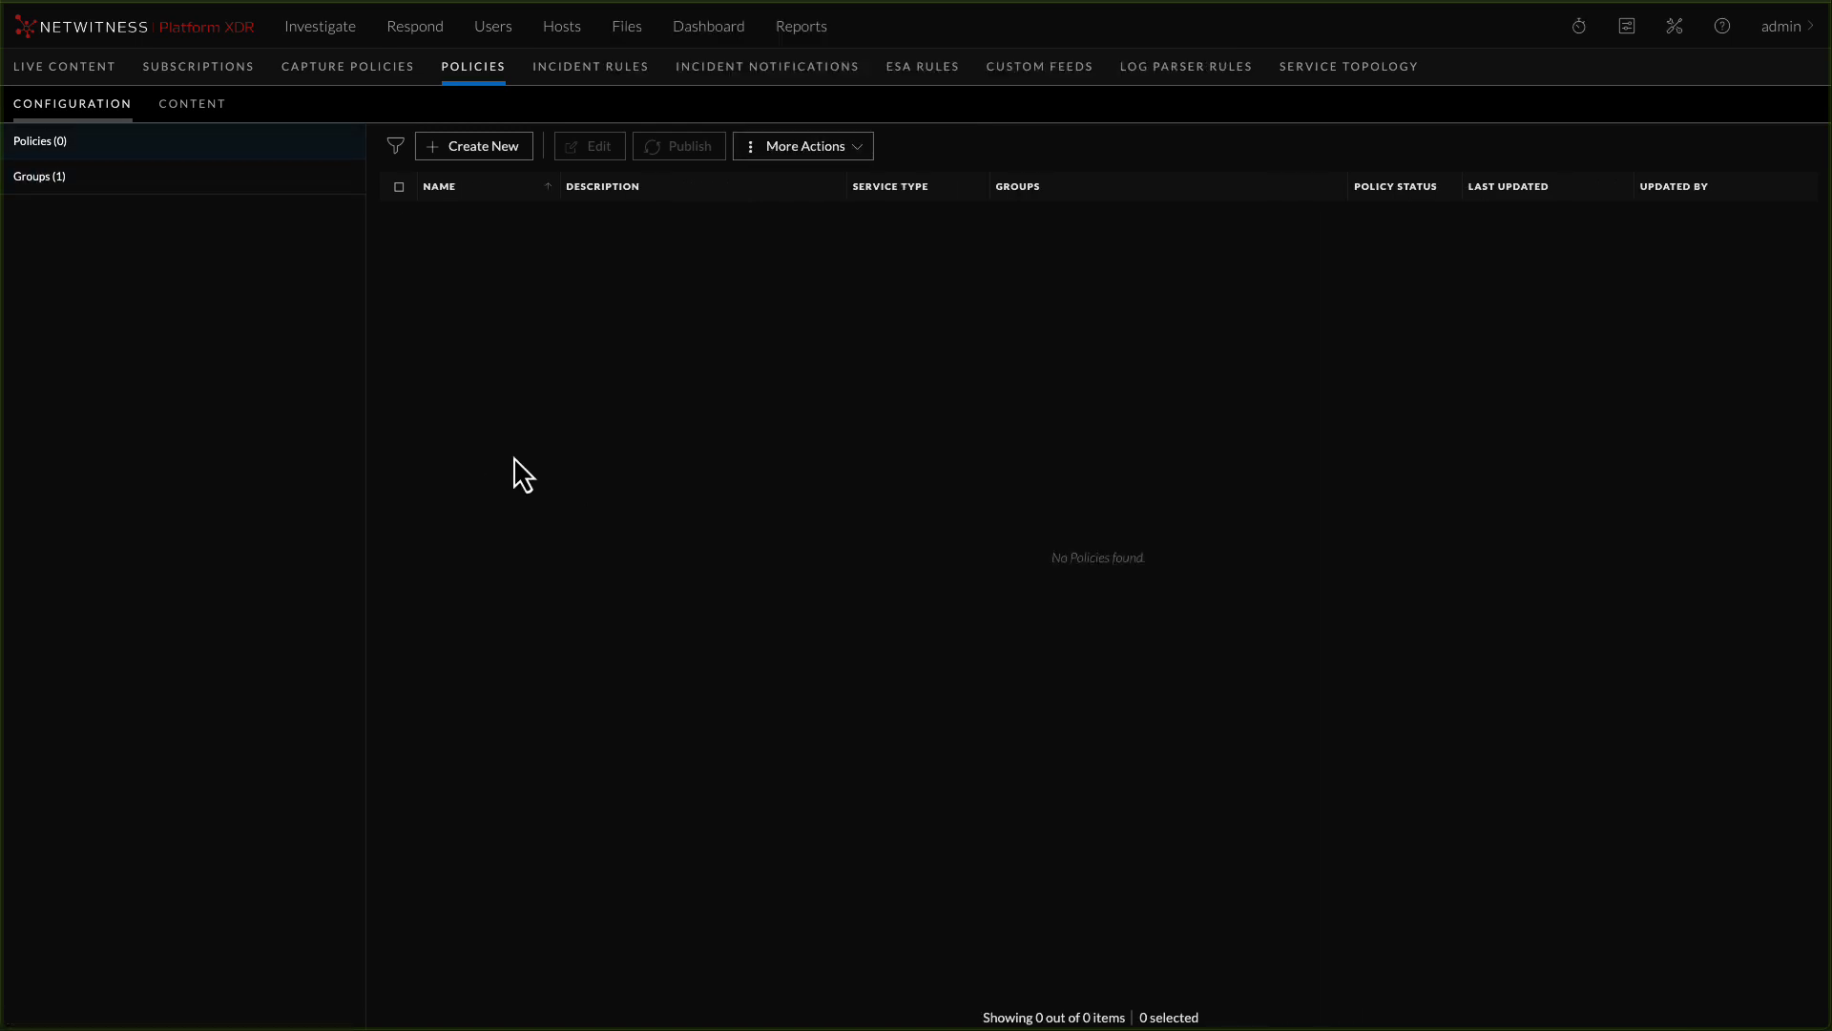
{"action": "left_click", "coordinate": [471, 150]}
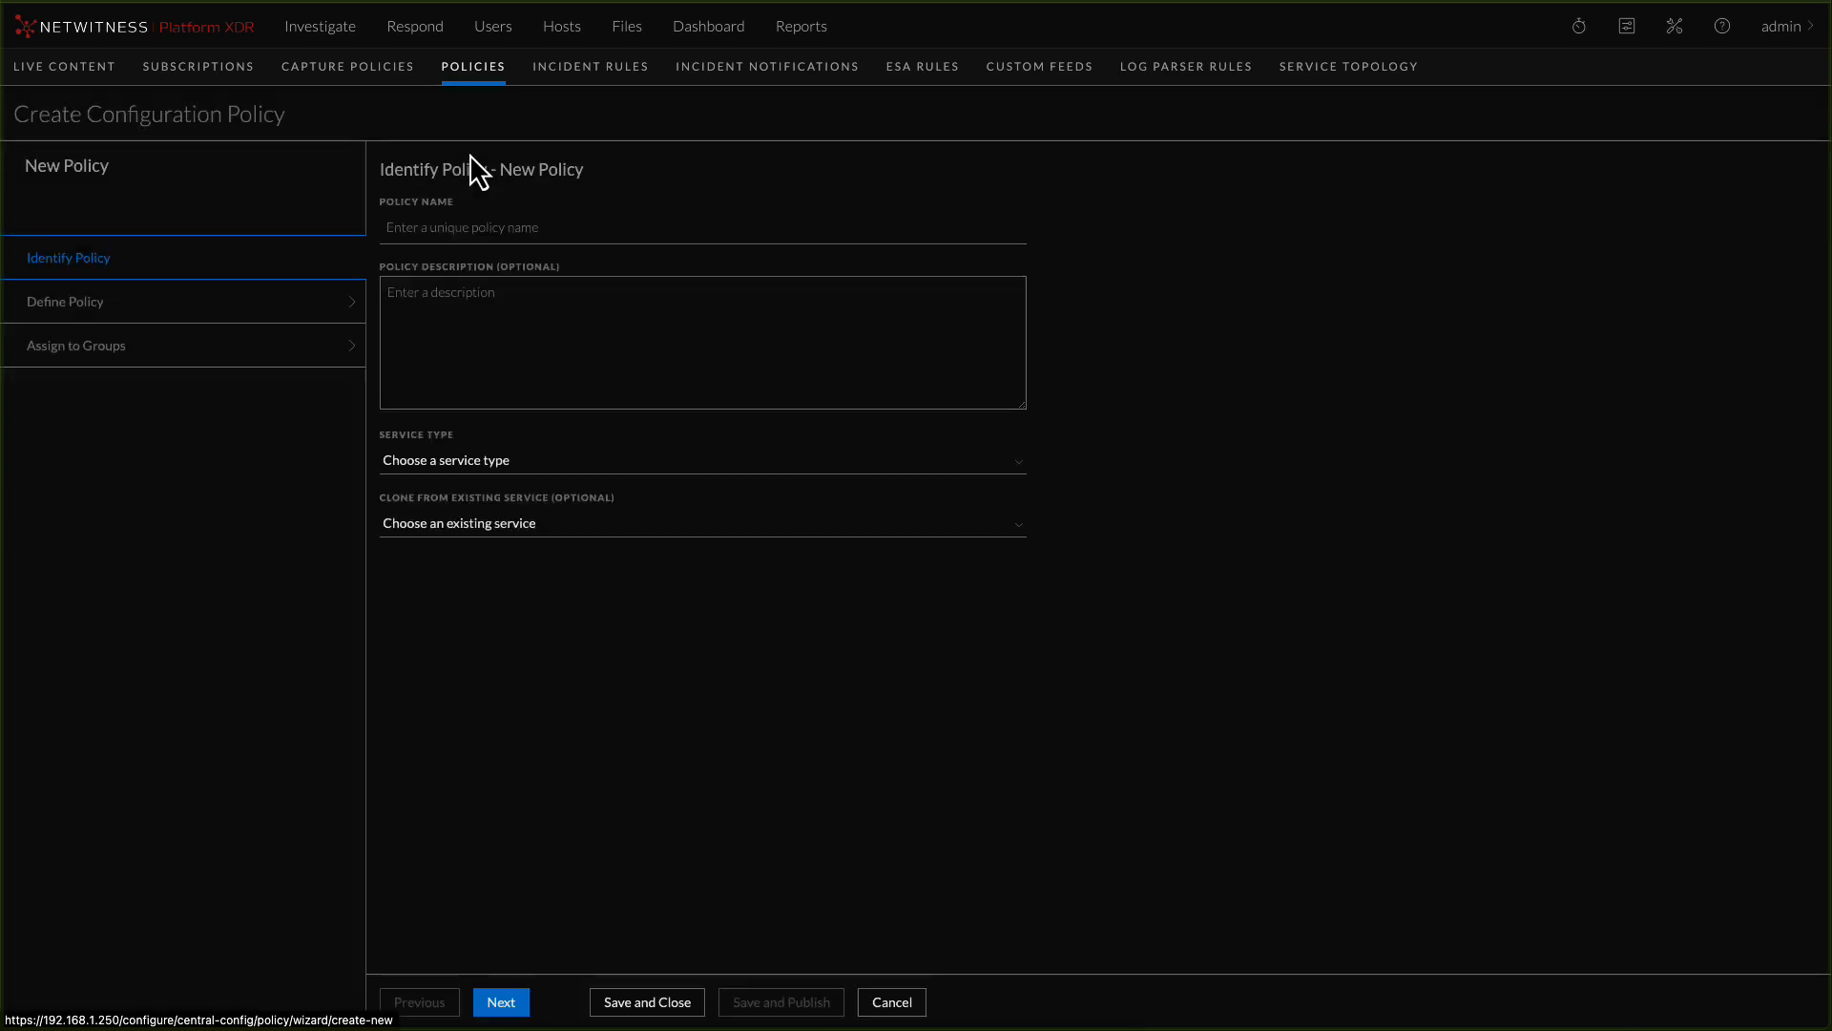
{"action": "left_click", "coordinate": [467, 231]}
{"action": "type", "text": "Log Decoder Policy"}
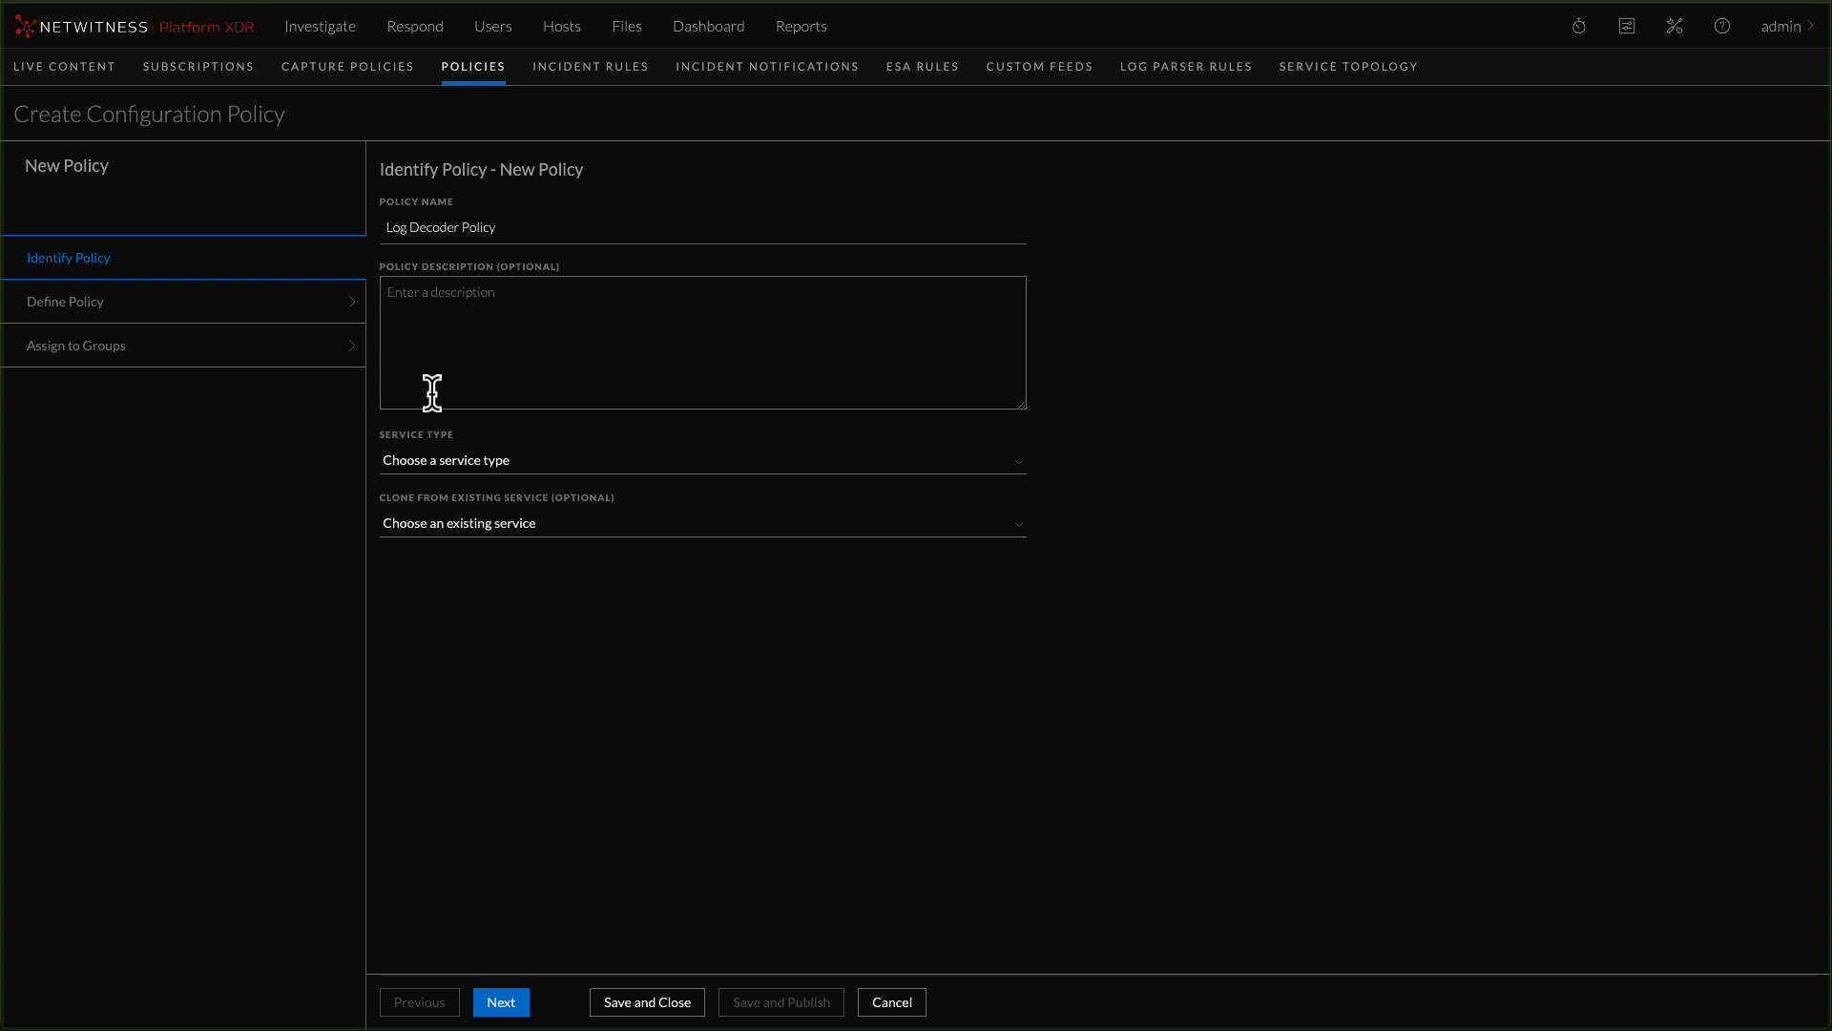
{"action": "left_click", "coordinate": [436, 462]}
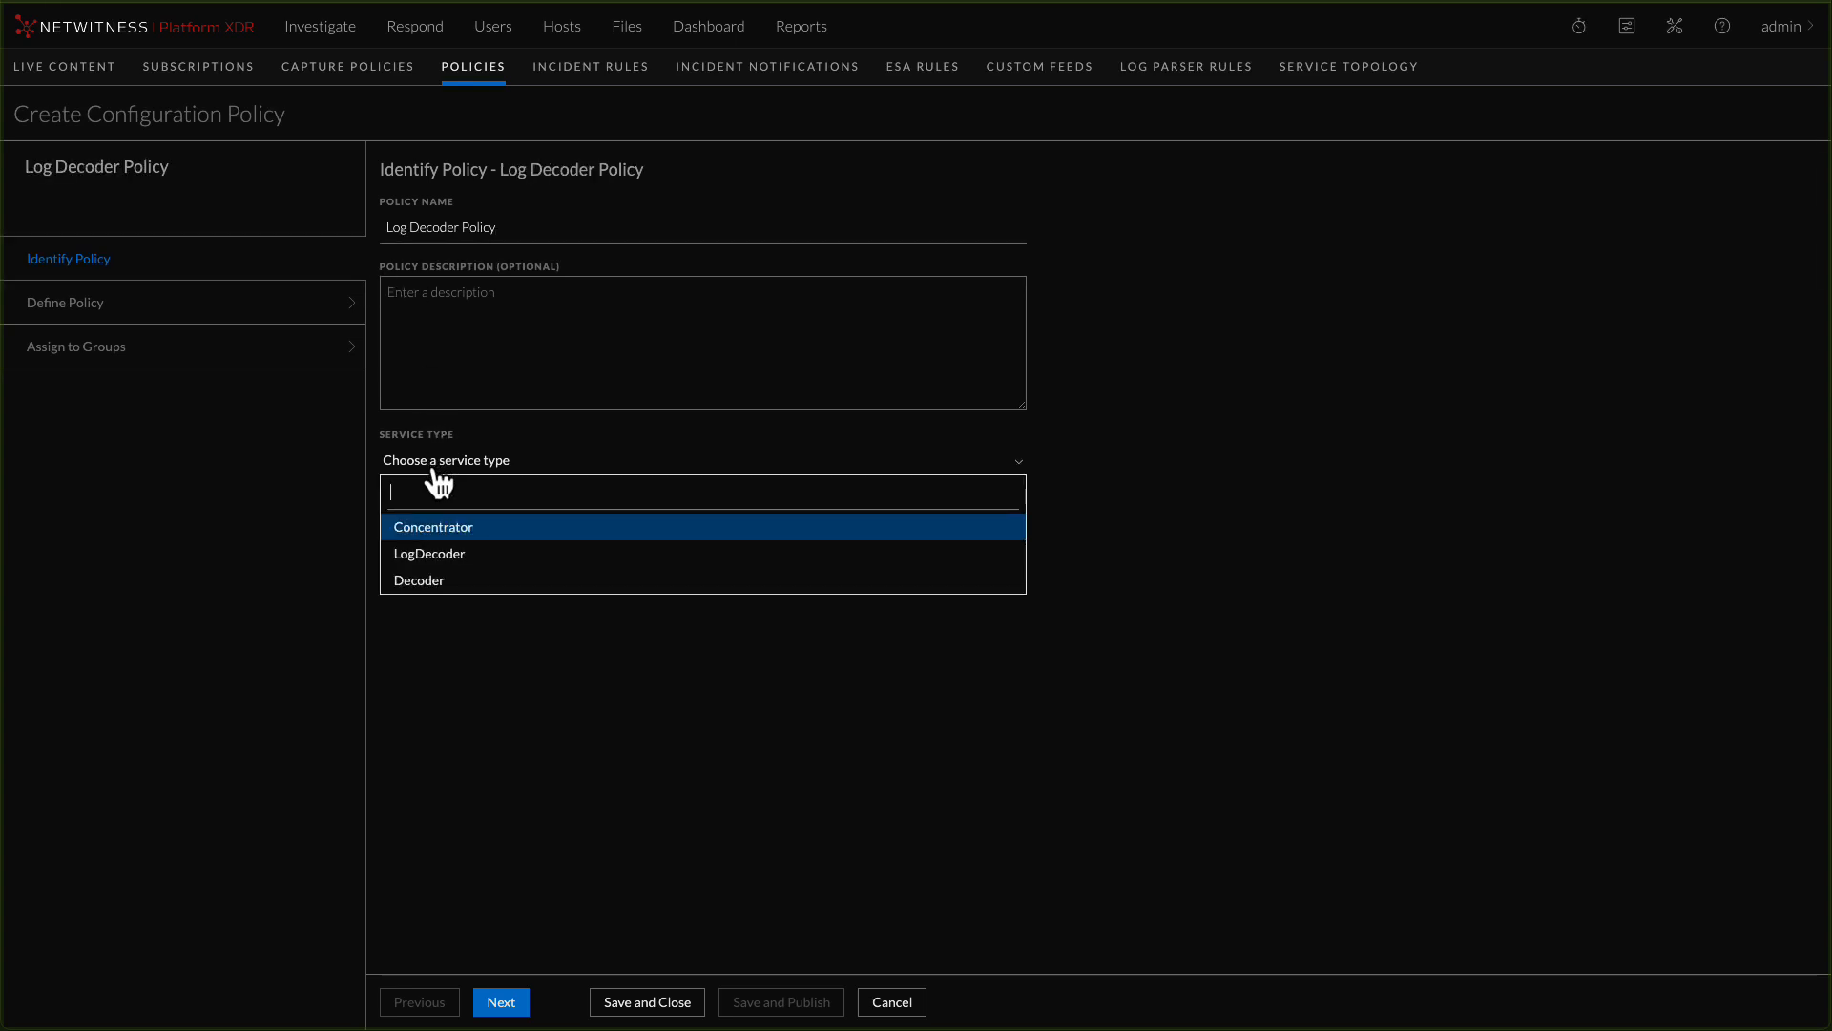
{"action": "left_click", "coordinate": [437, 555]}
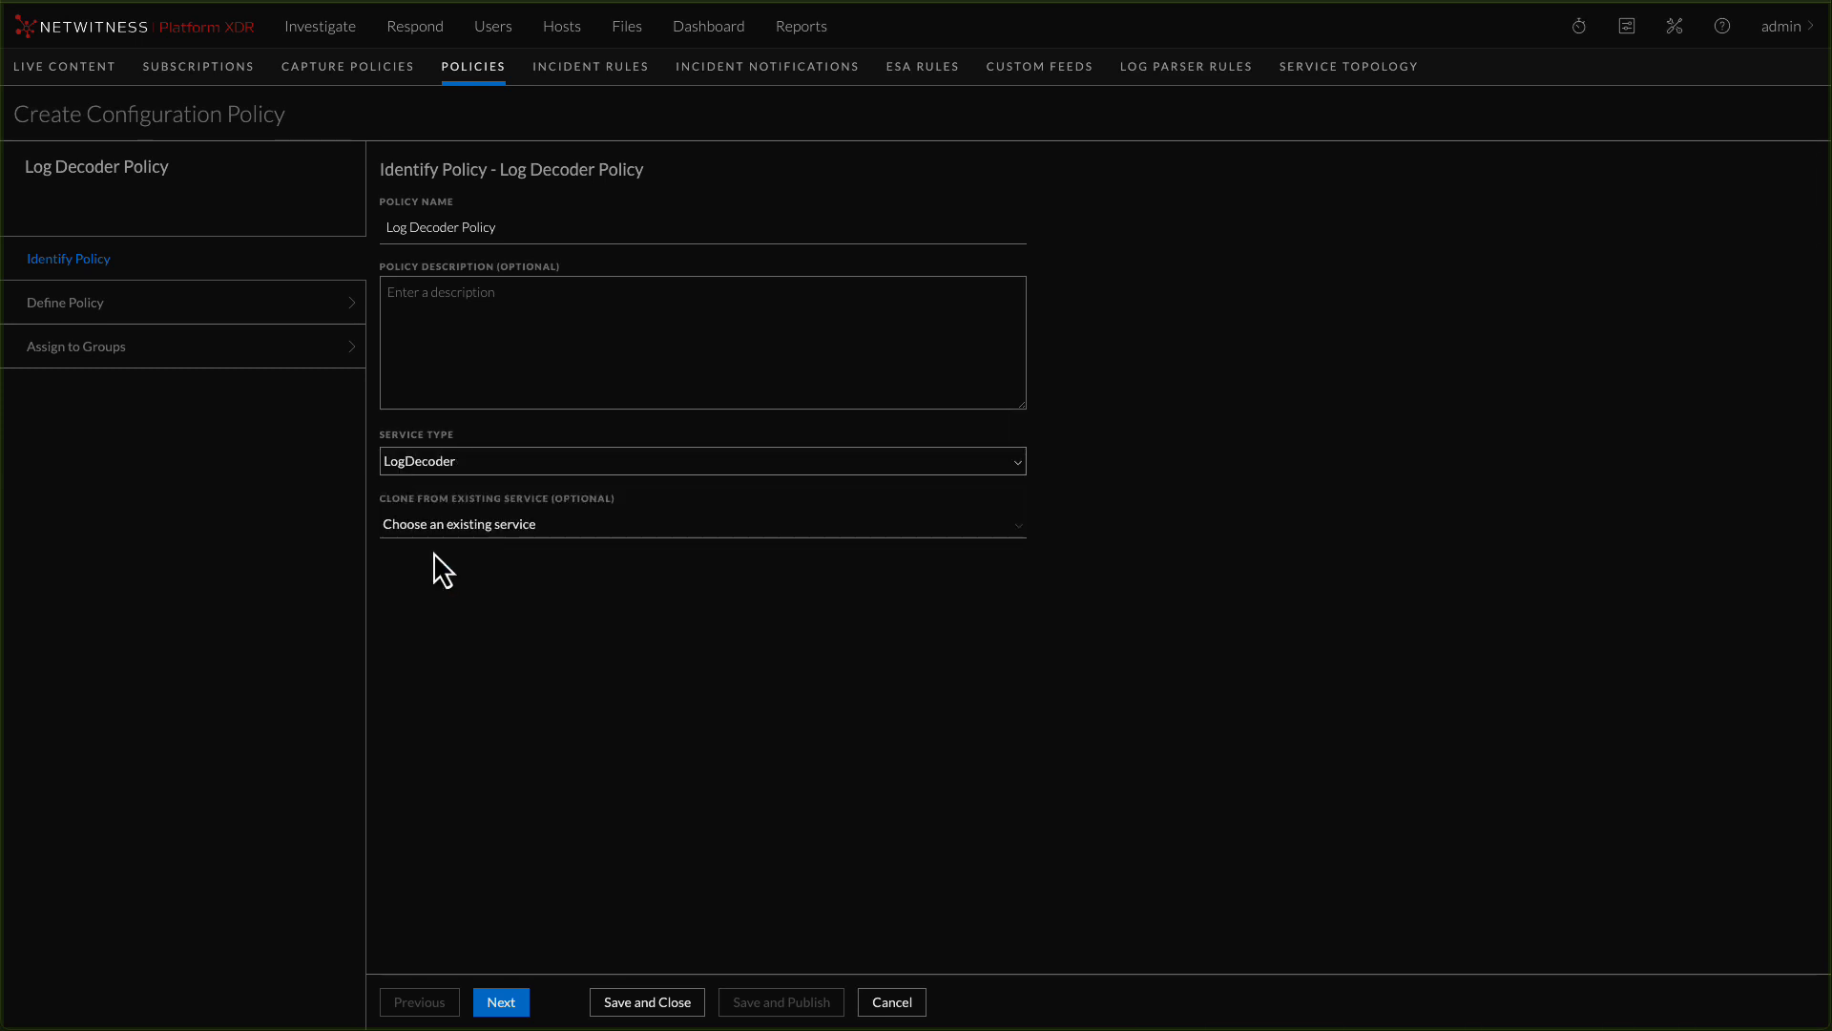
{"action": "left_click", "coordinate": [485, 533]}
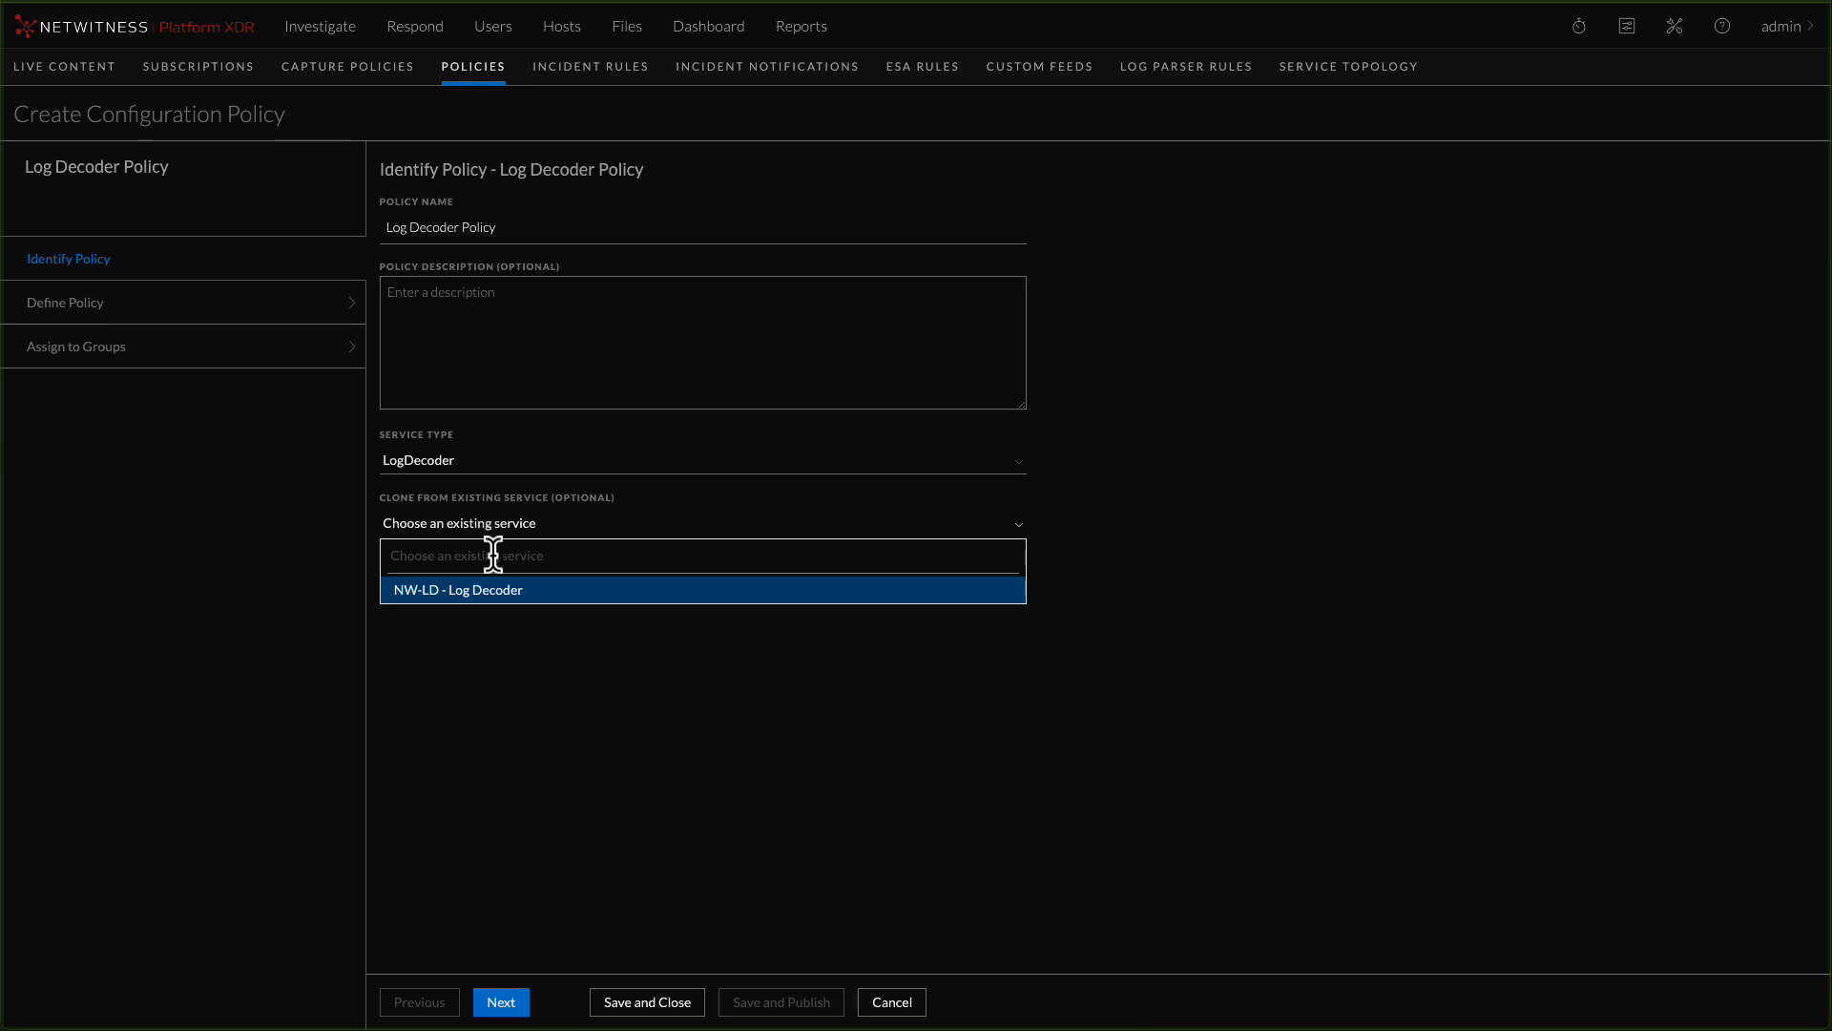
{"action": "left_click", "coordinate": [812, 701]}
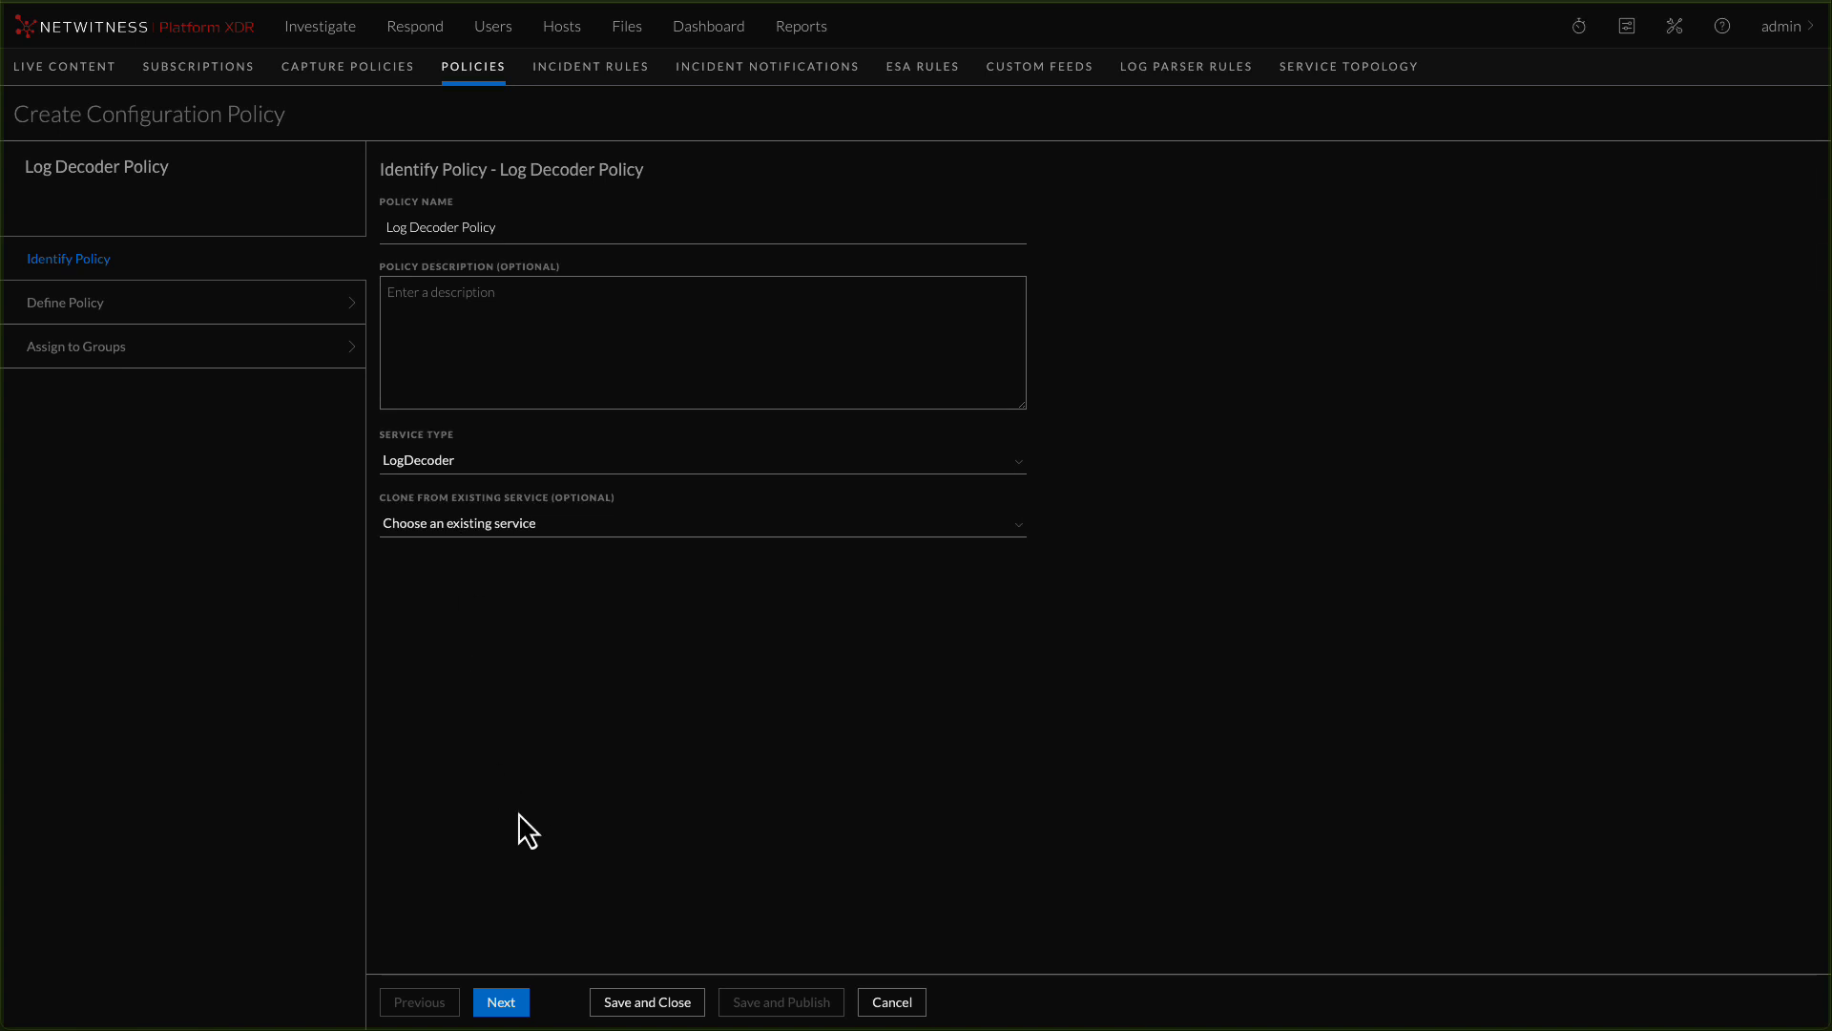
{"action": "left_click", "coordinate": [503, 1002]}
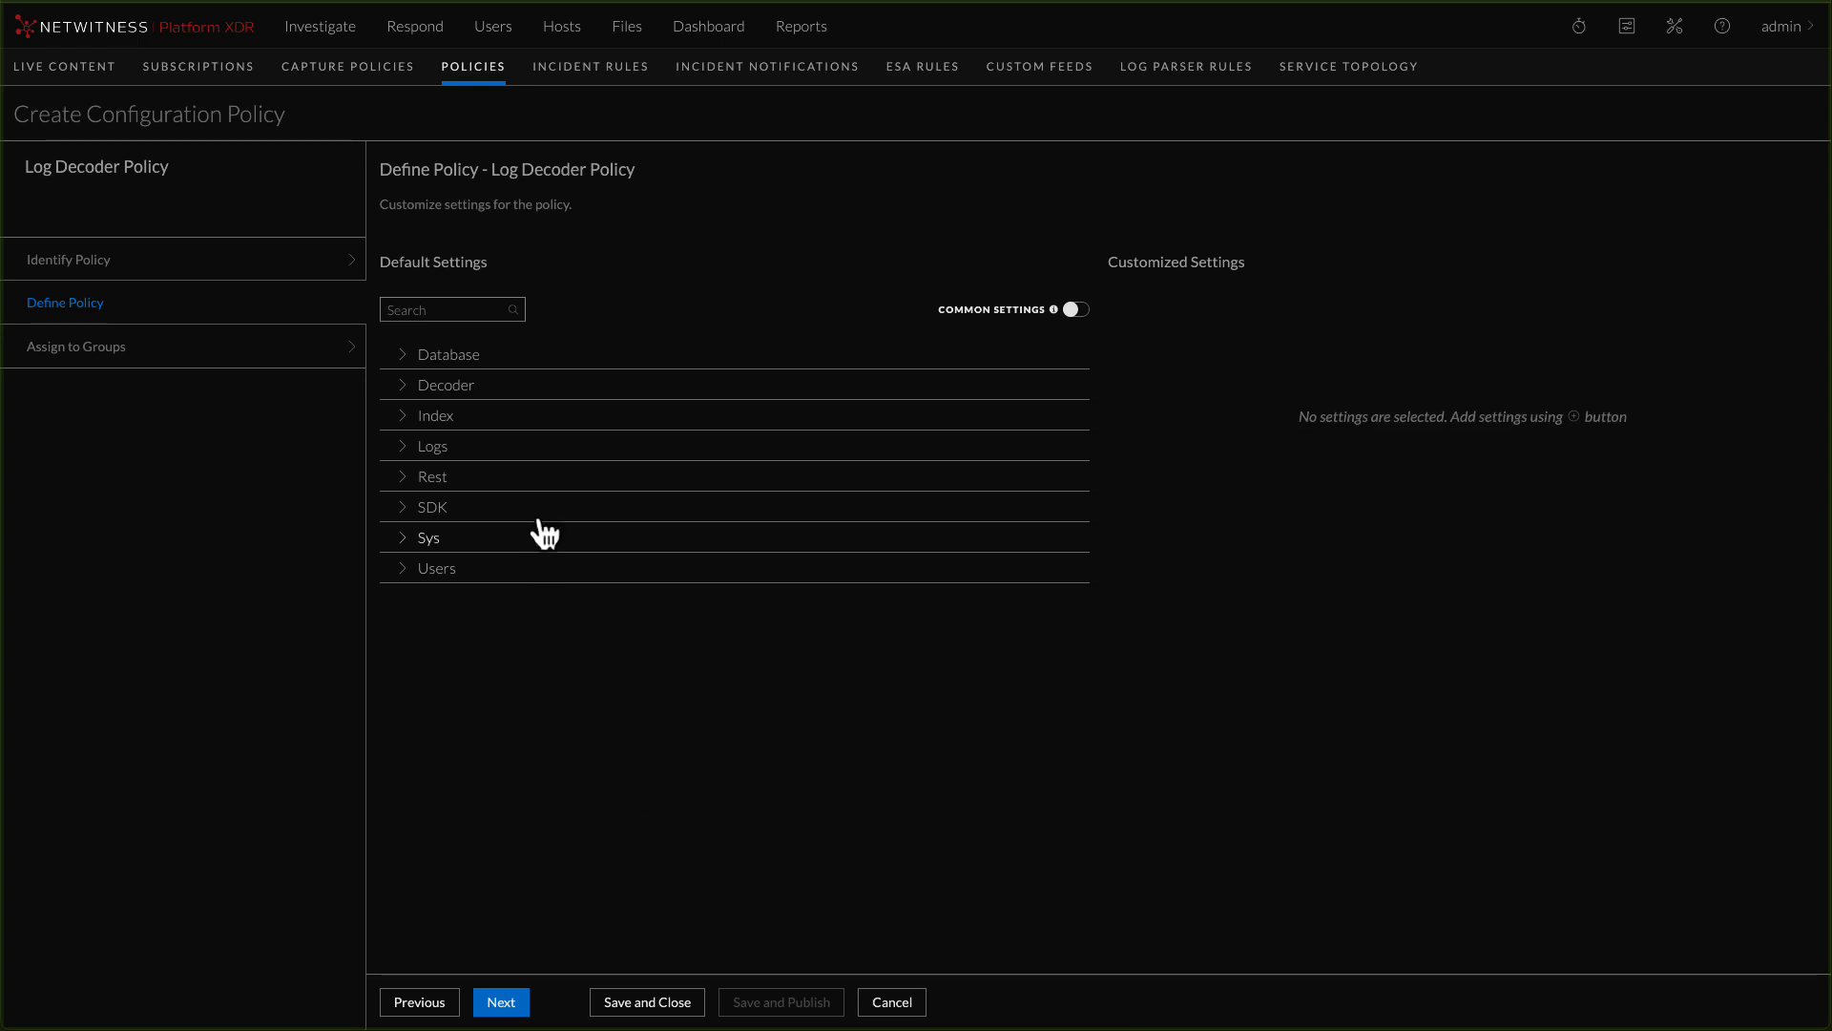
Add the Rest Port setting to the policy's customized settings and set its policy value to 50202
{"action": "left_click", "coordinate": [402, 361]}
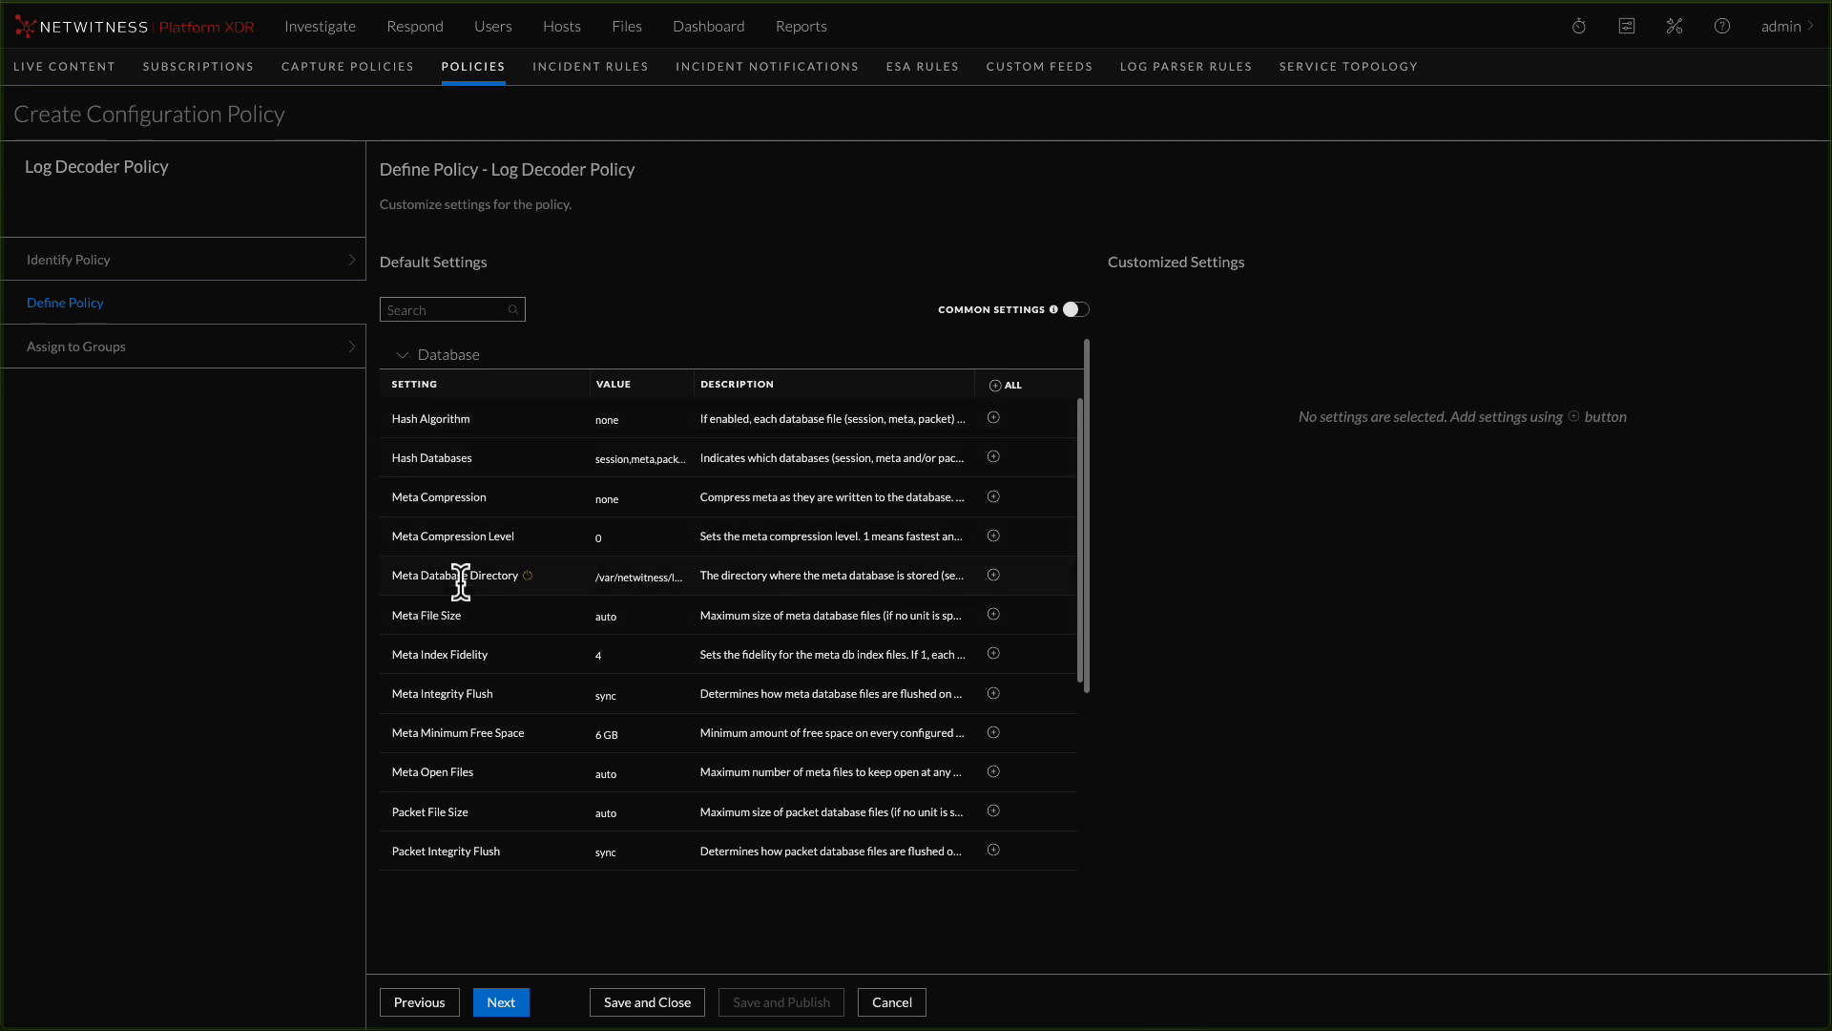
{"action": "left_click", "coordinate": [403, 354]}
{"action": "left_click", "coordinate": [404, 478]}
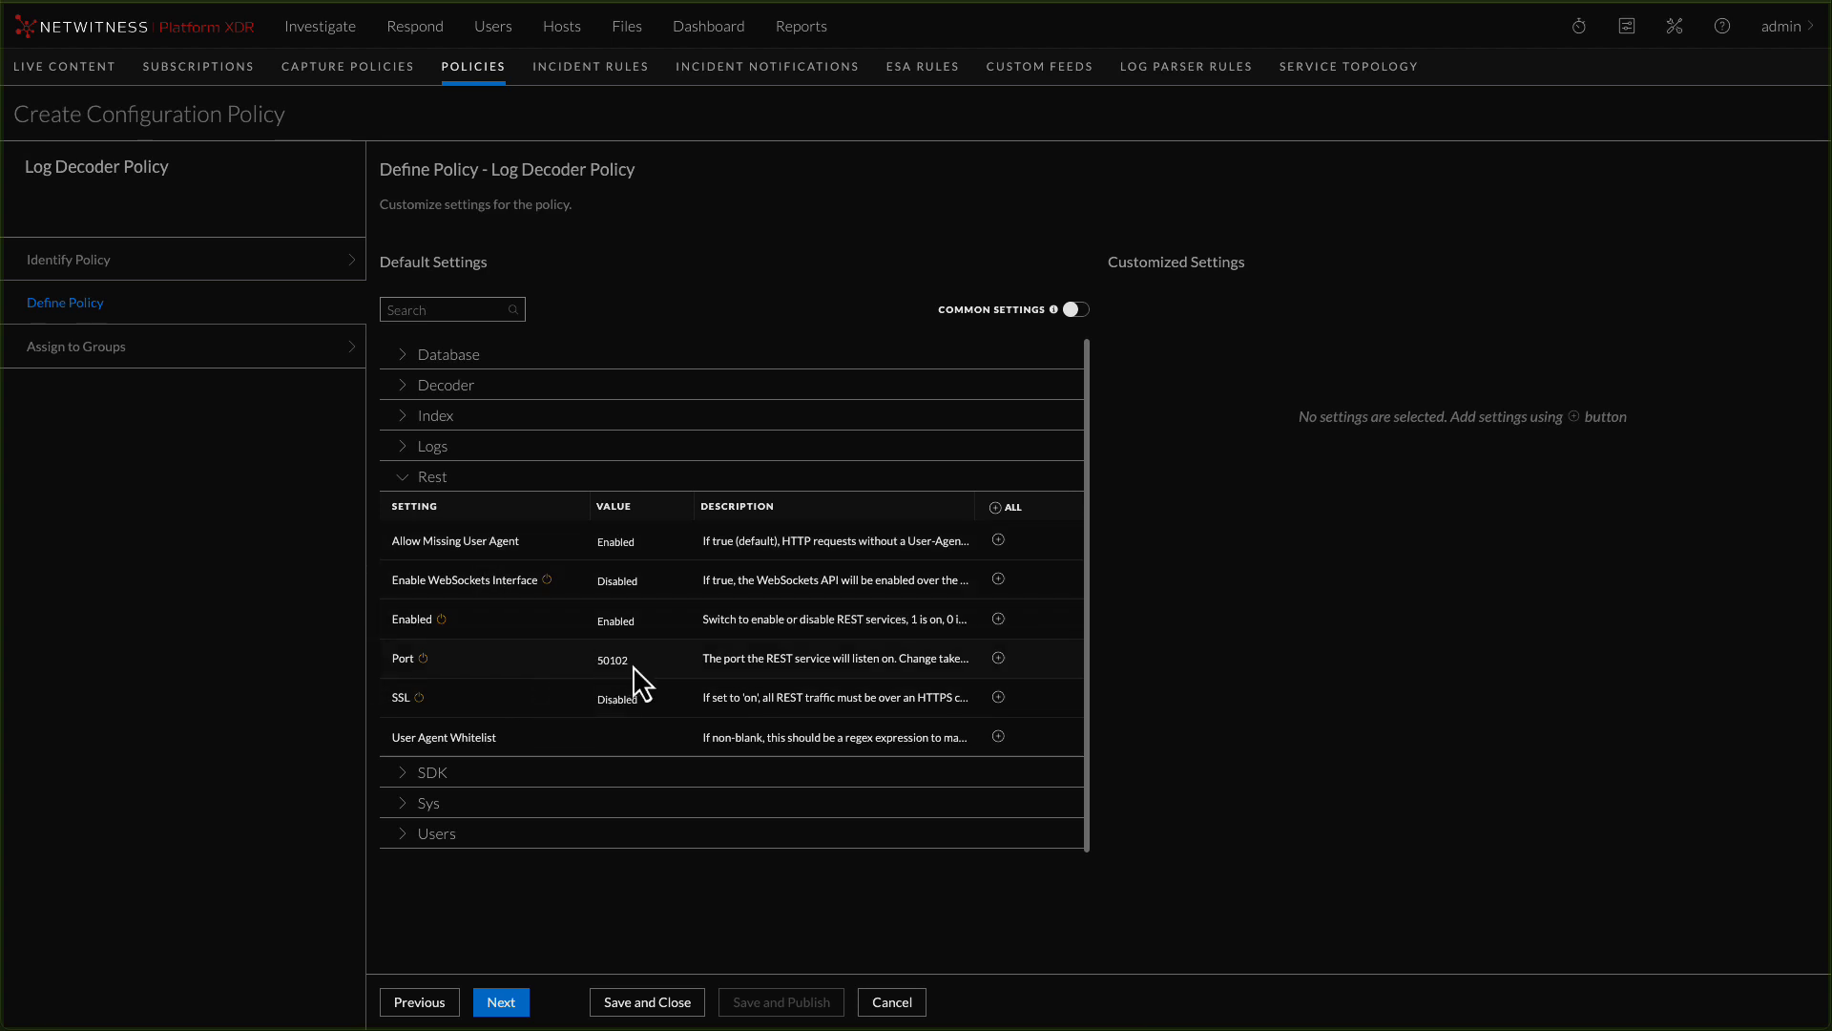
{"action": "left_click", "coordinate": [998, 658]}
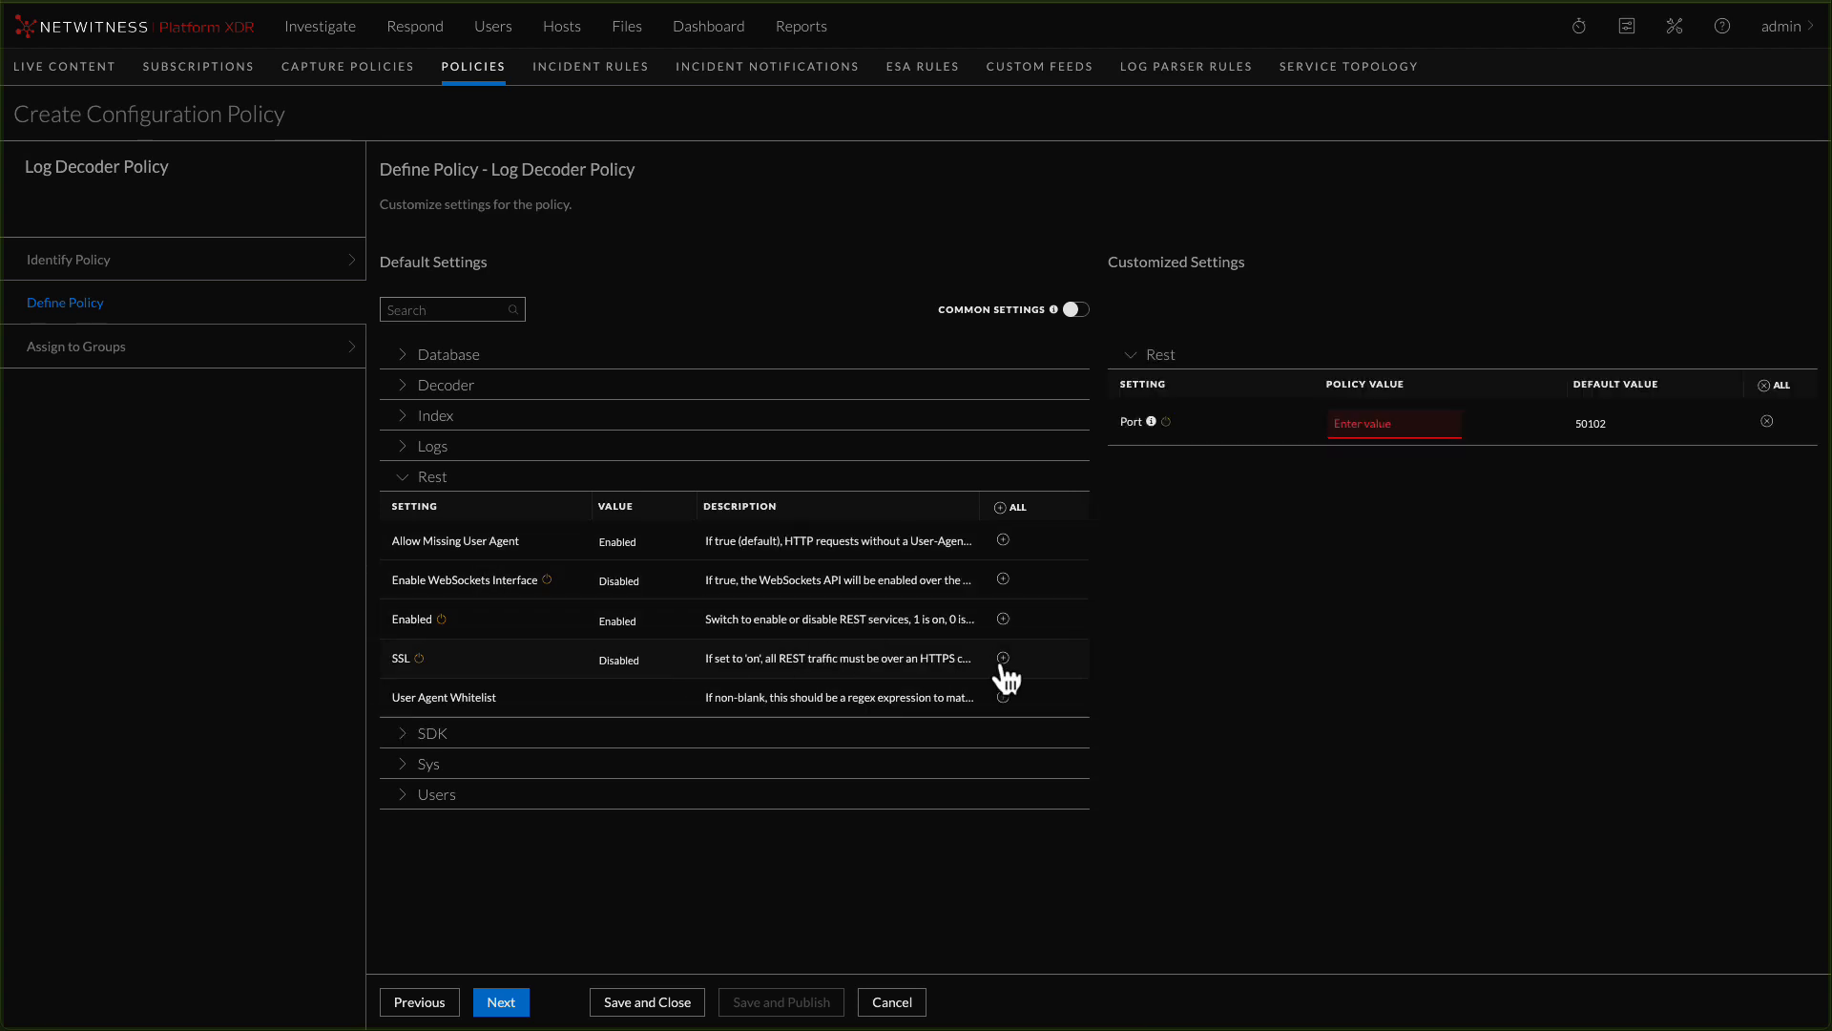
{"action": "left_click", "coordinate": [1372, 423]}
{"action": "type", "text": "50202"}
Add the Rest SSL setting to the customized settings and set its policy value to Enabled
{"action": "left_click", "coordinate": [1003, 658]}
{"action": "left_click", "coordinate": [1363, 466]}
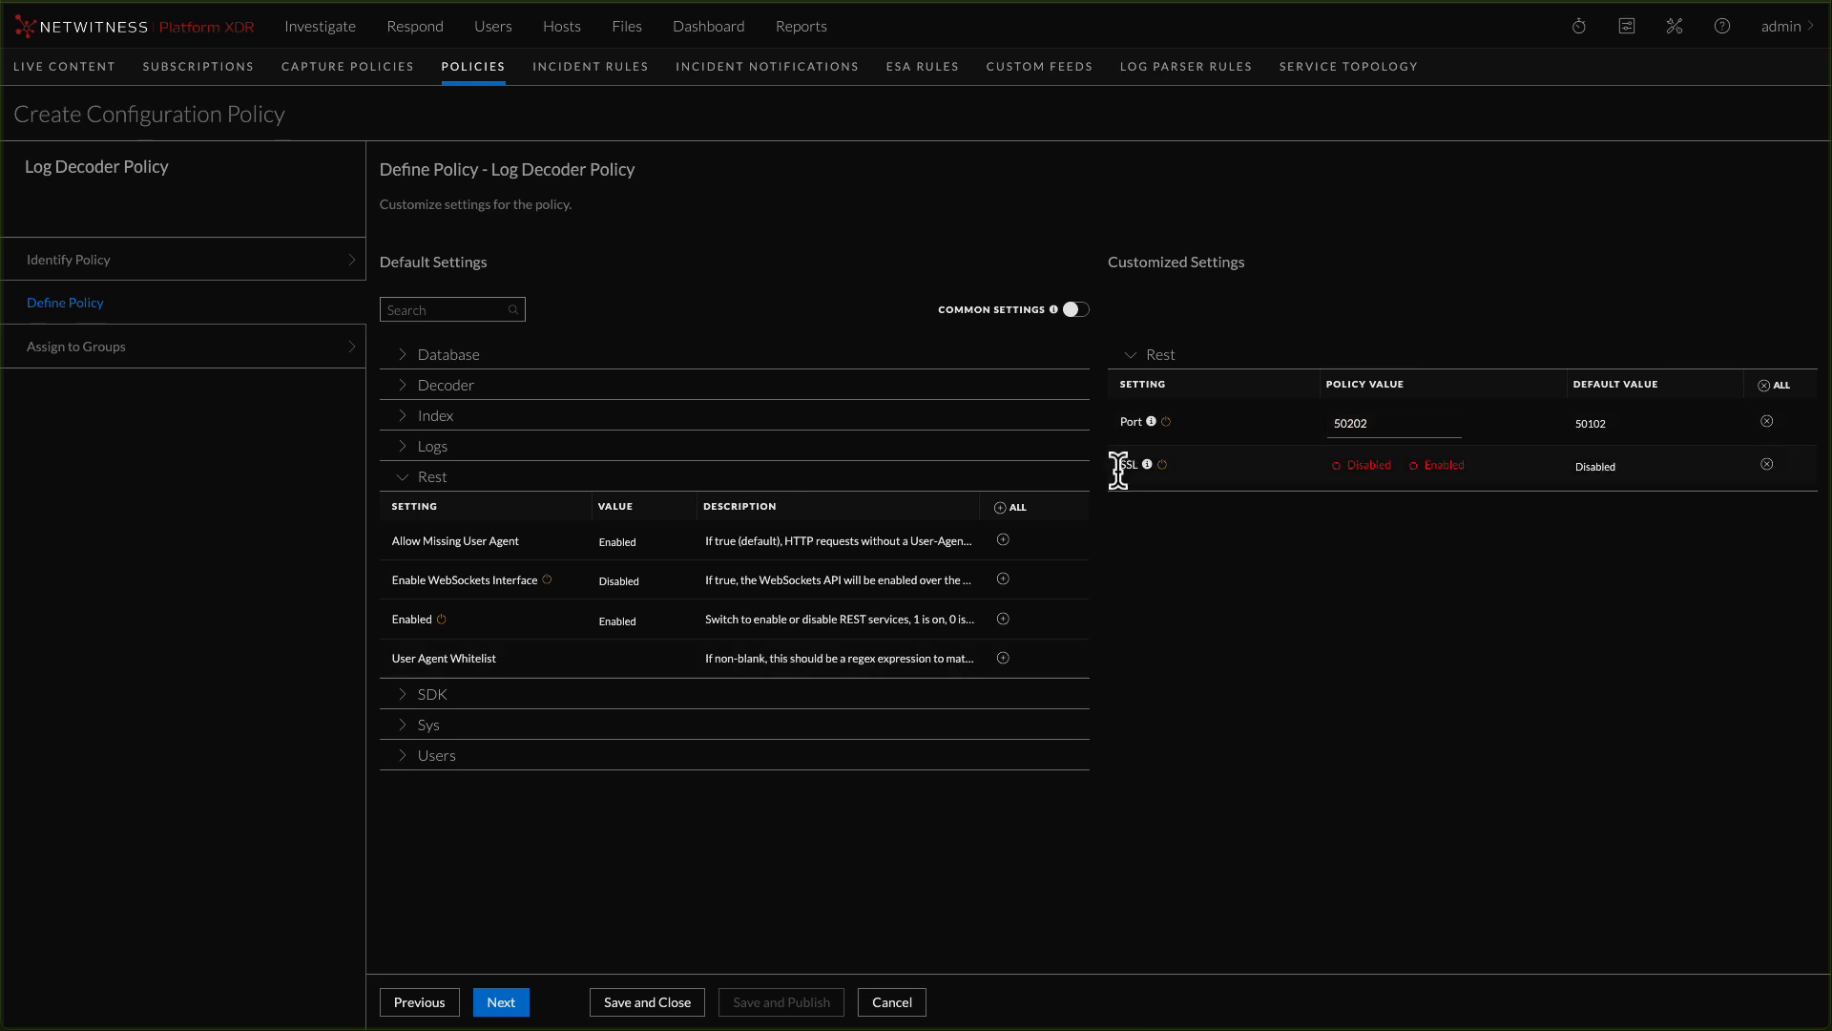
{"action": "left_click", "coordinate": [1425, 468]}
{"action": "left_click", "coordinate": [1426, 468]}
Add the SDK Cache Size setting to the customized settings and set its policy value to 6 GB
{"action": "left_click", "coordinate": [402, 701]}
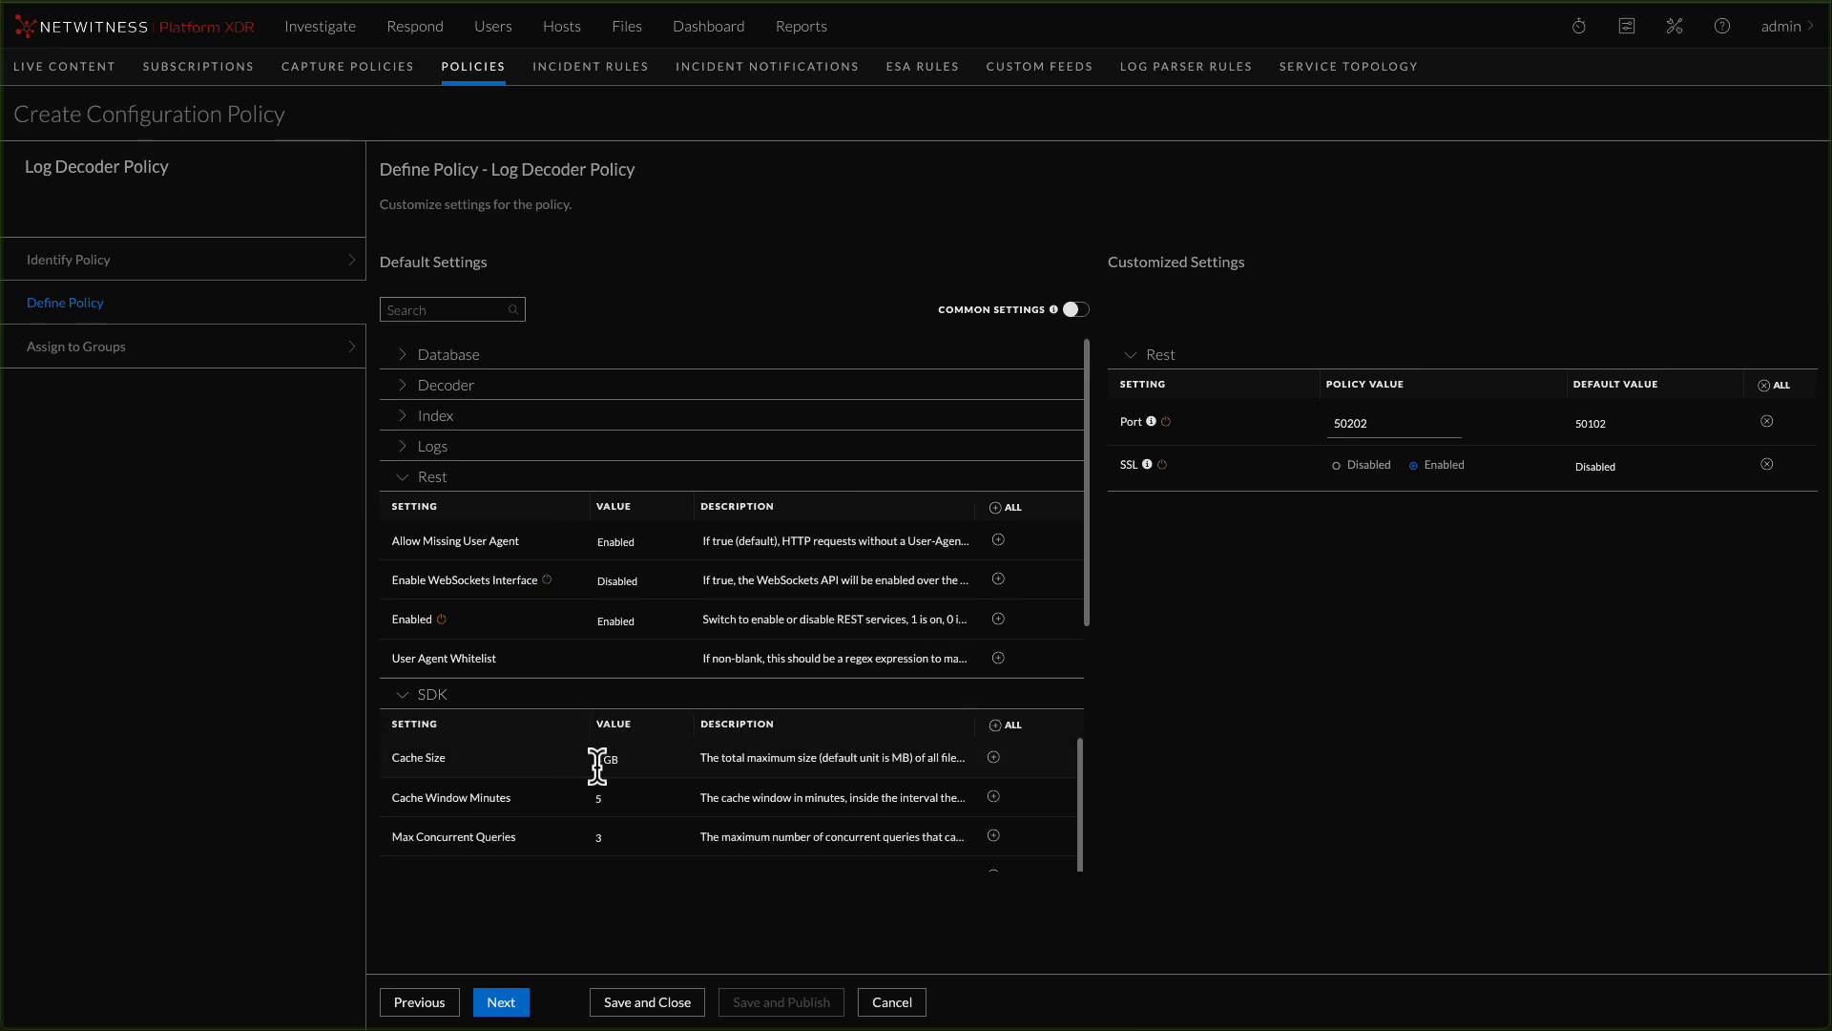
{"action": "left_click", "coordinate": [993, 758]}
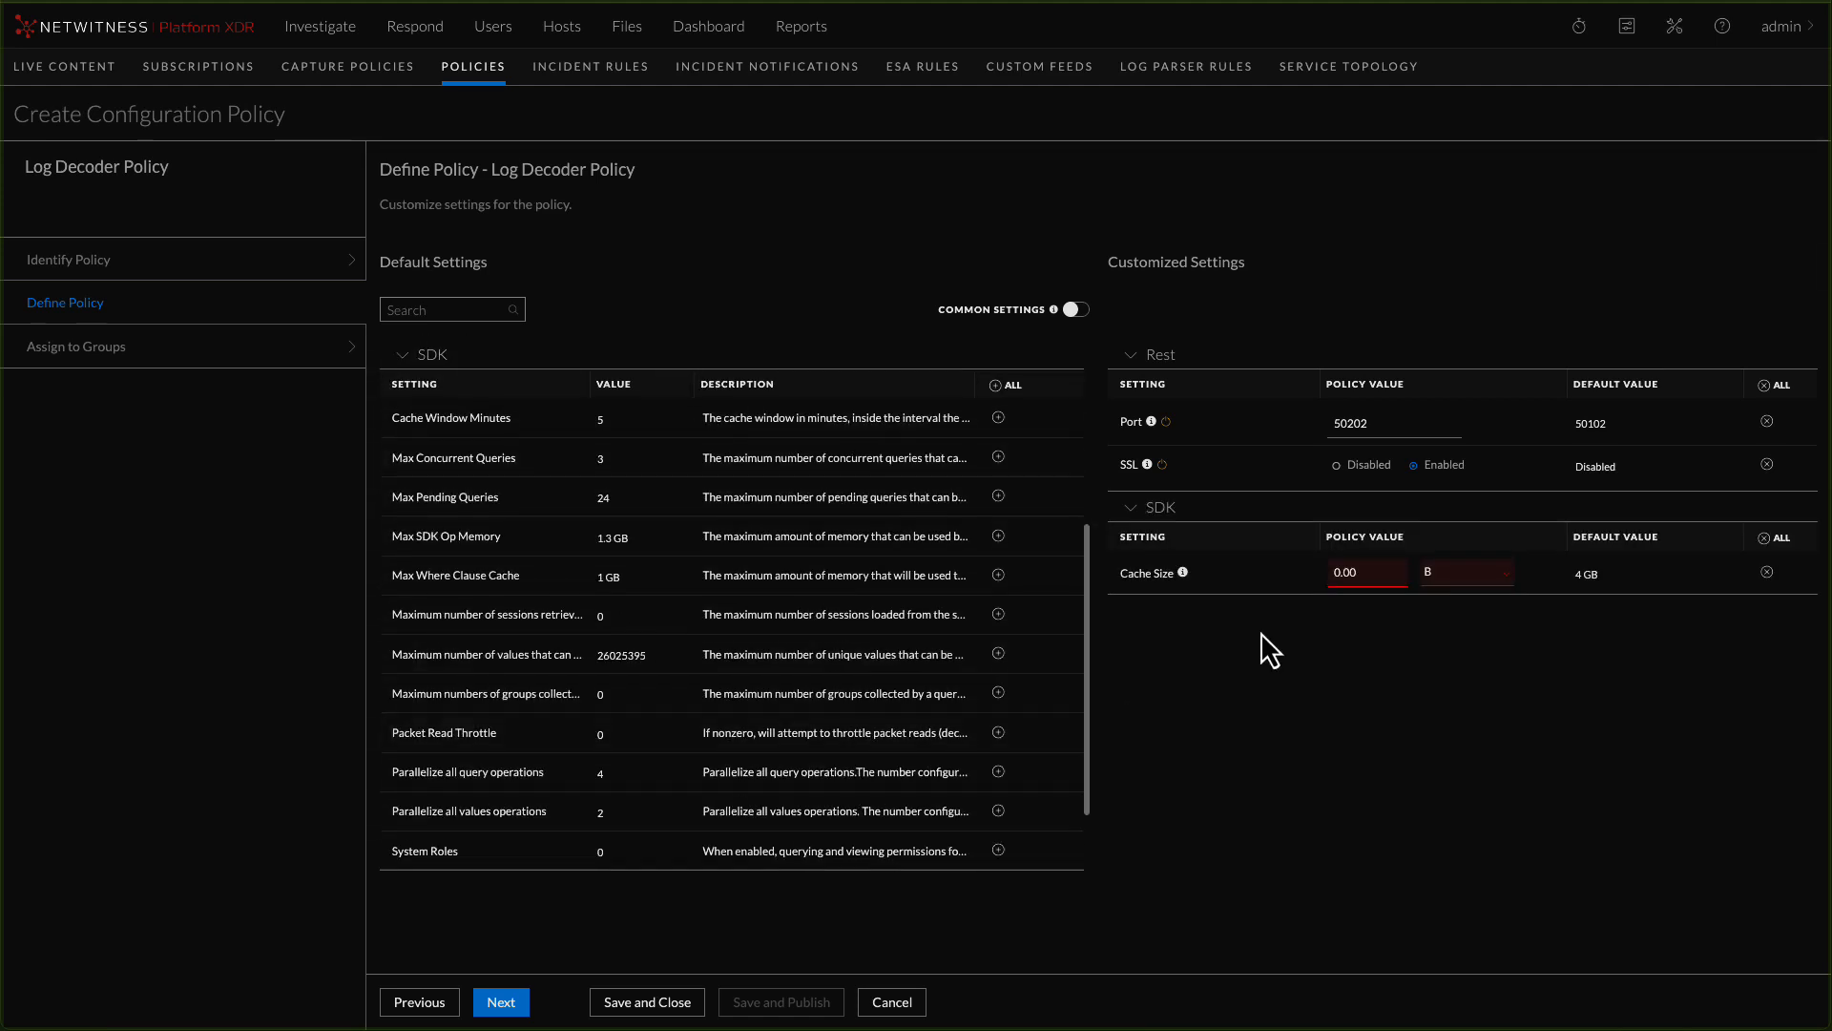
{"action": "left_click", "coordinate": [1482, 592]}
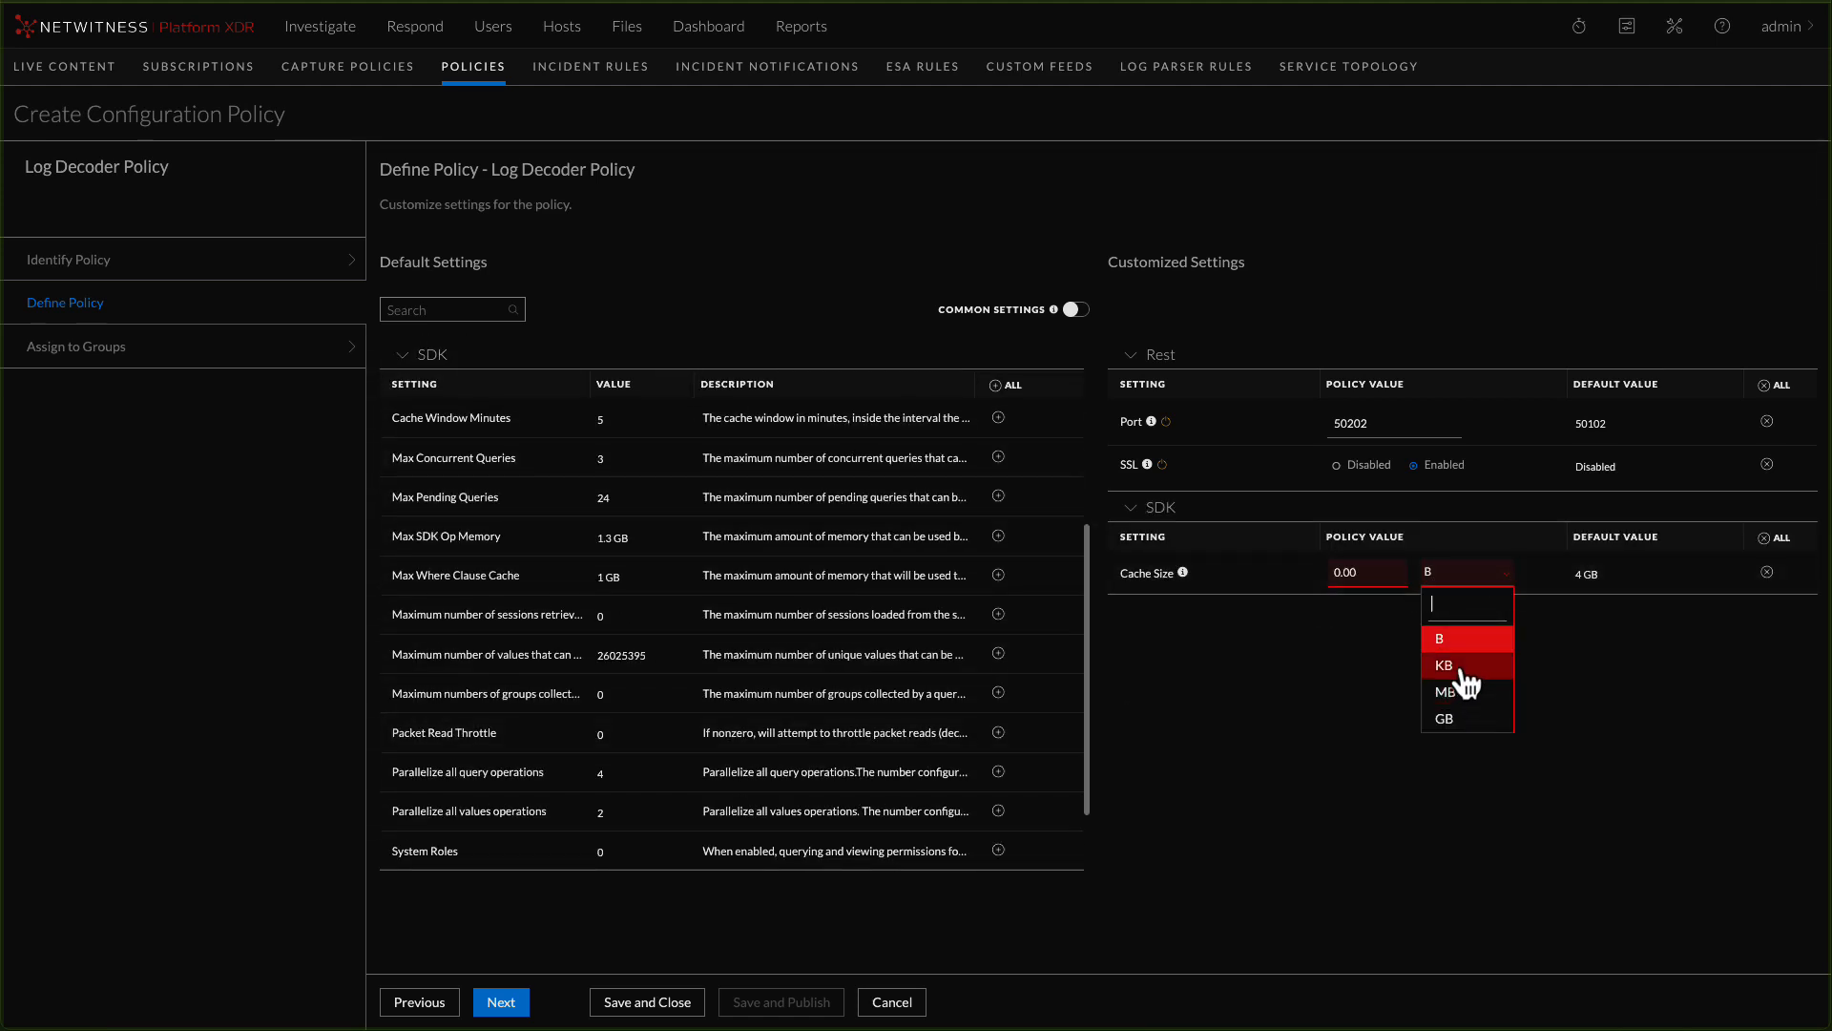
{"action": "left_click", "coordinate": [1444, 719]}
{"action": "left_click_drag", "start_coordinate": [1372, 570], "coordinate": [1296, 573]}
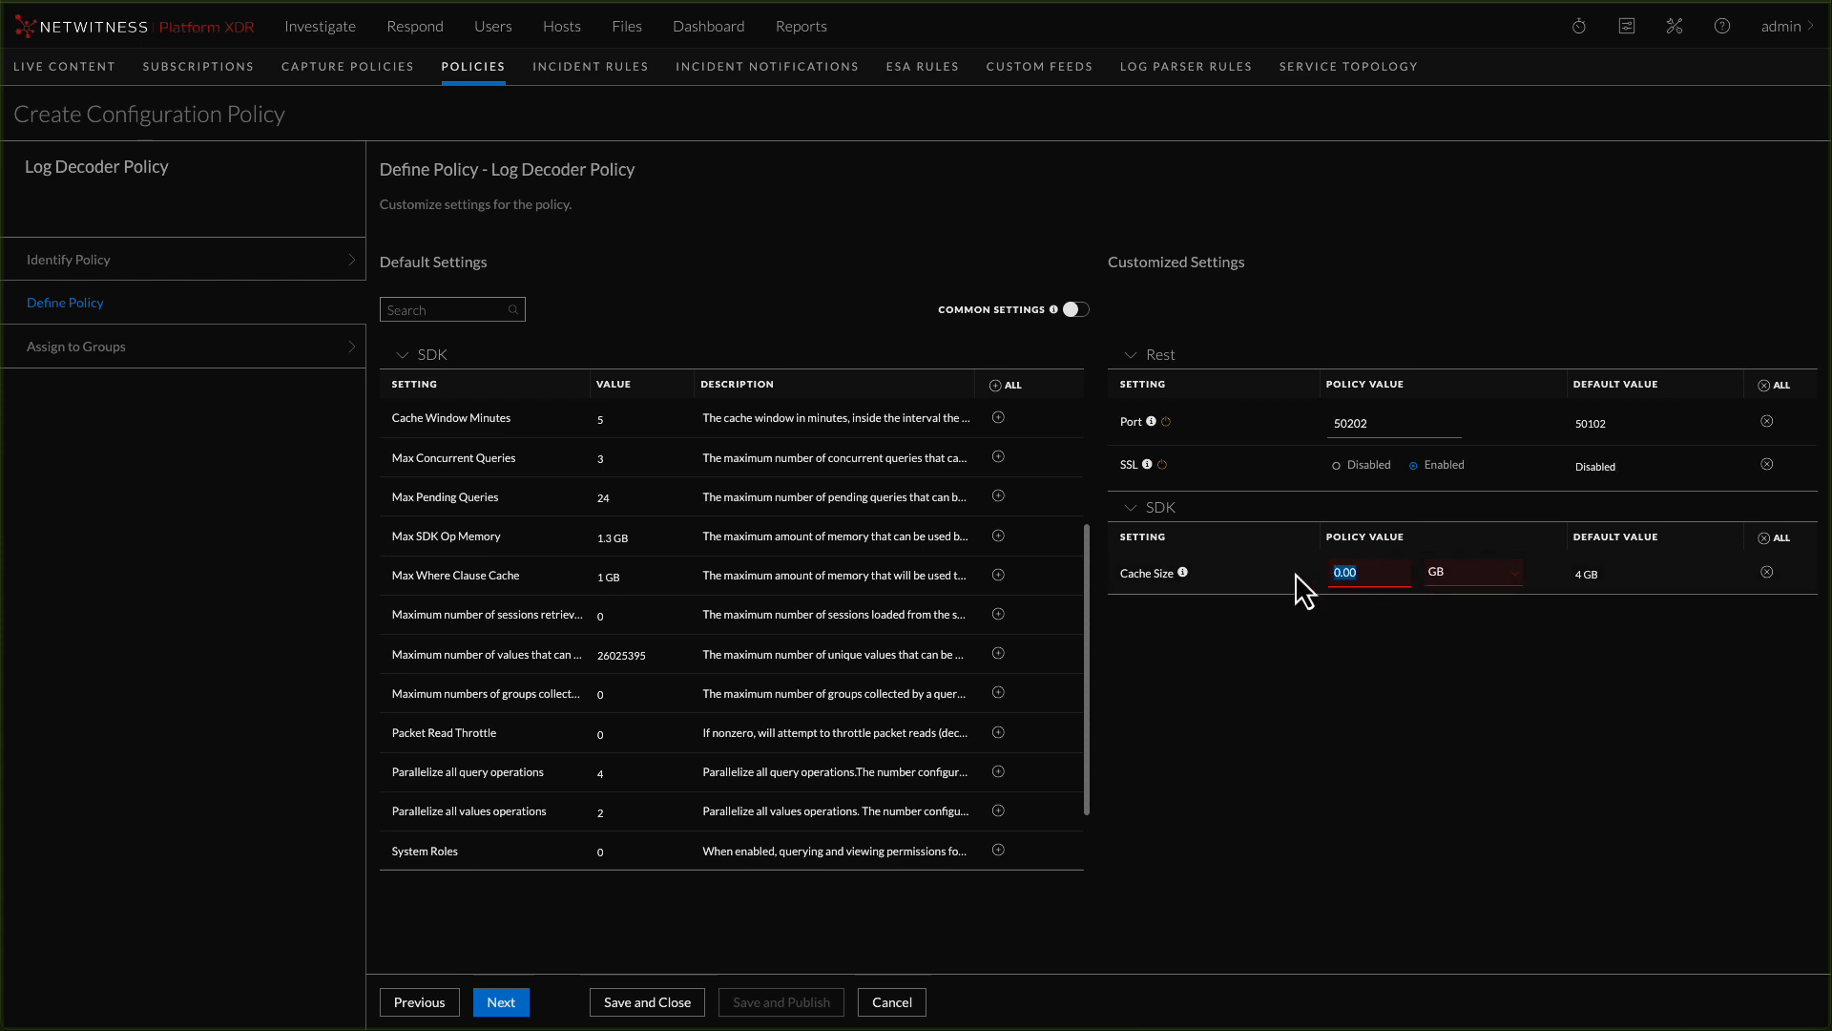
{"action": "type", "text": "6"}
{"action": "left_click", "coordinate": [501, 1002]}
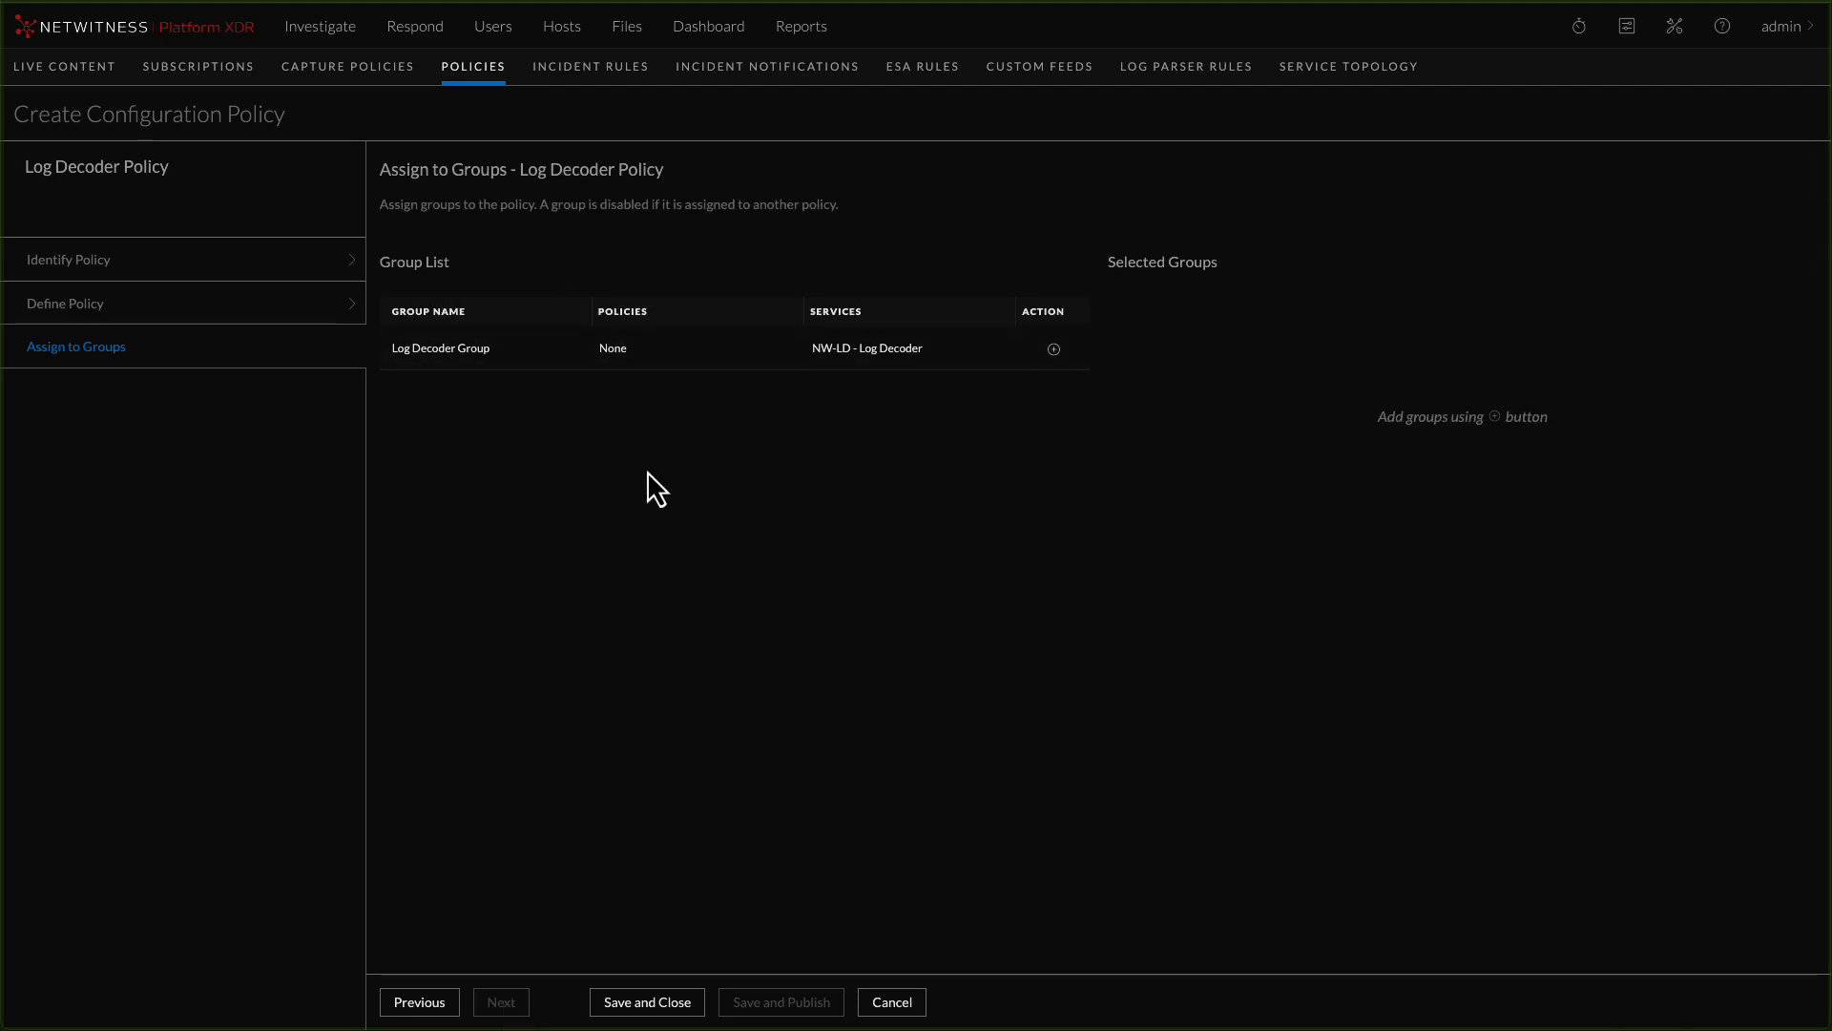
Assign the policy to Log Decoder Group, then save and publish it with an immediate service restart
{"action": "left_click", "coordinate": [1054, 349]}
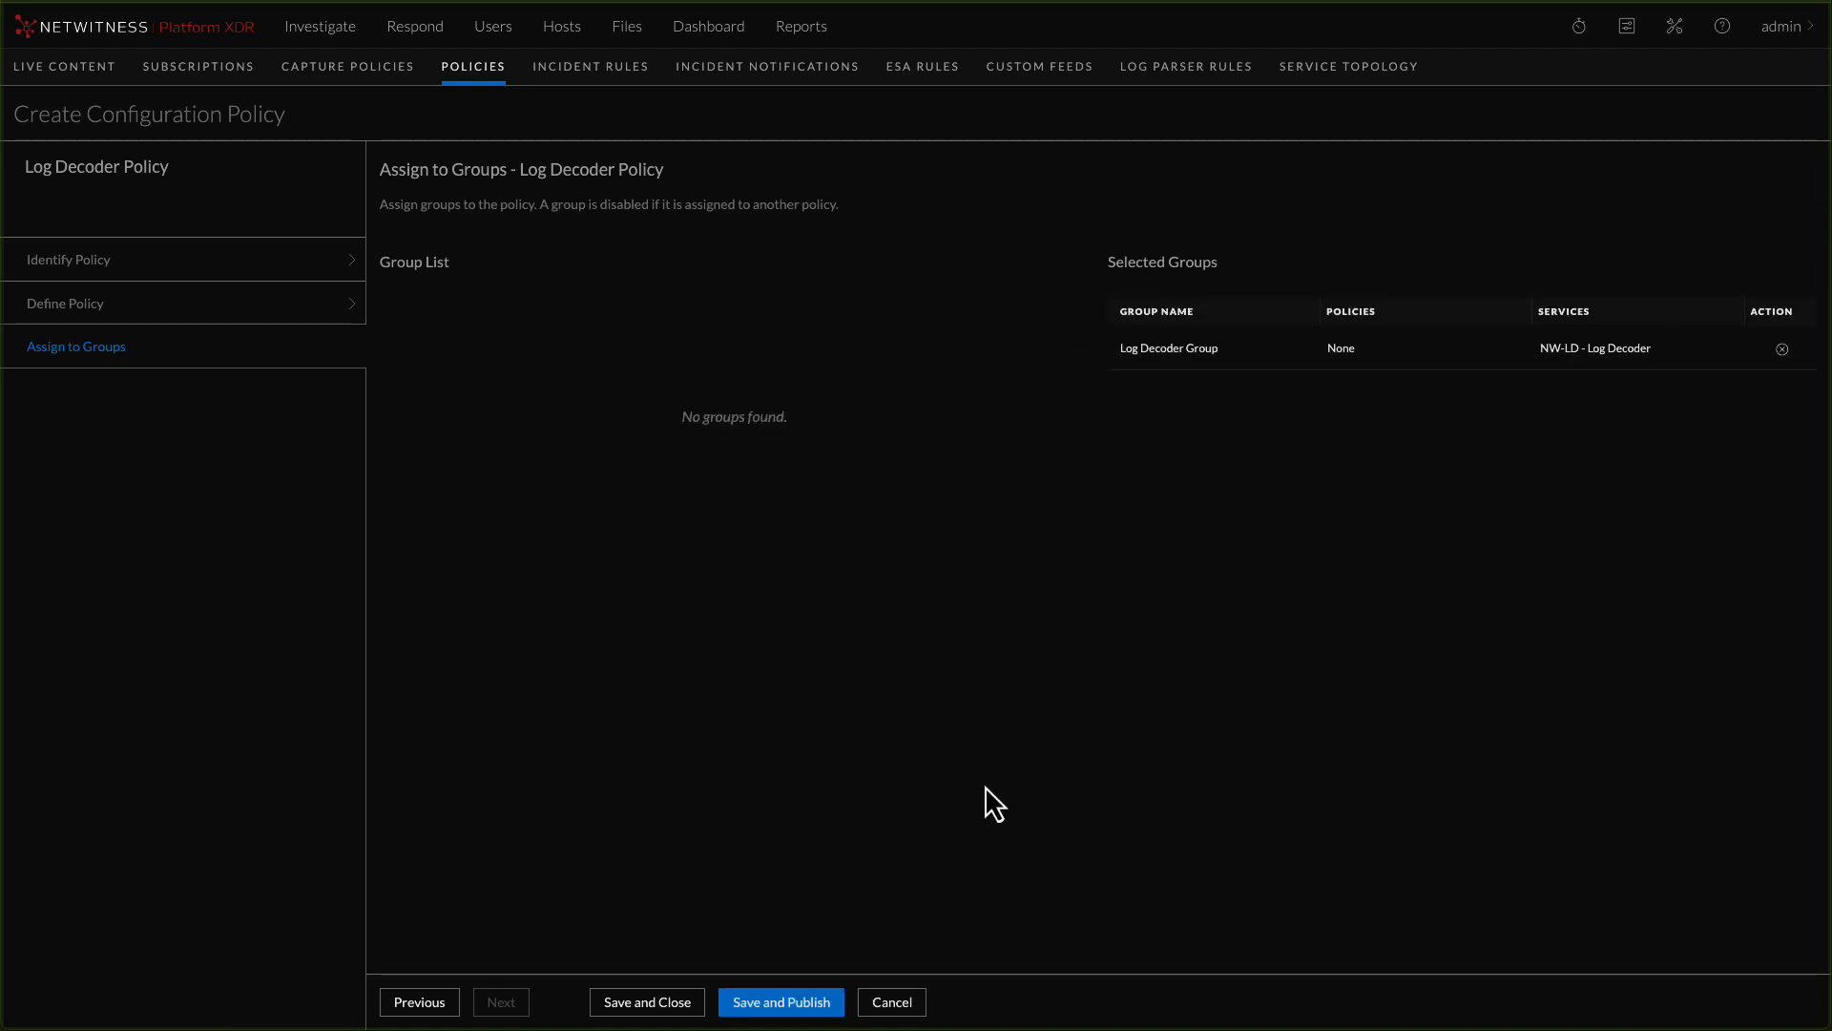
{"action": "left_click", "coordinate": [767, 1004]}
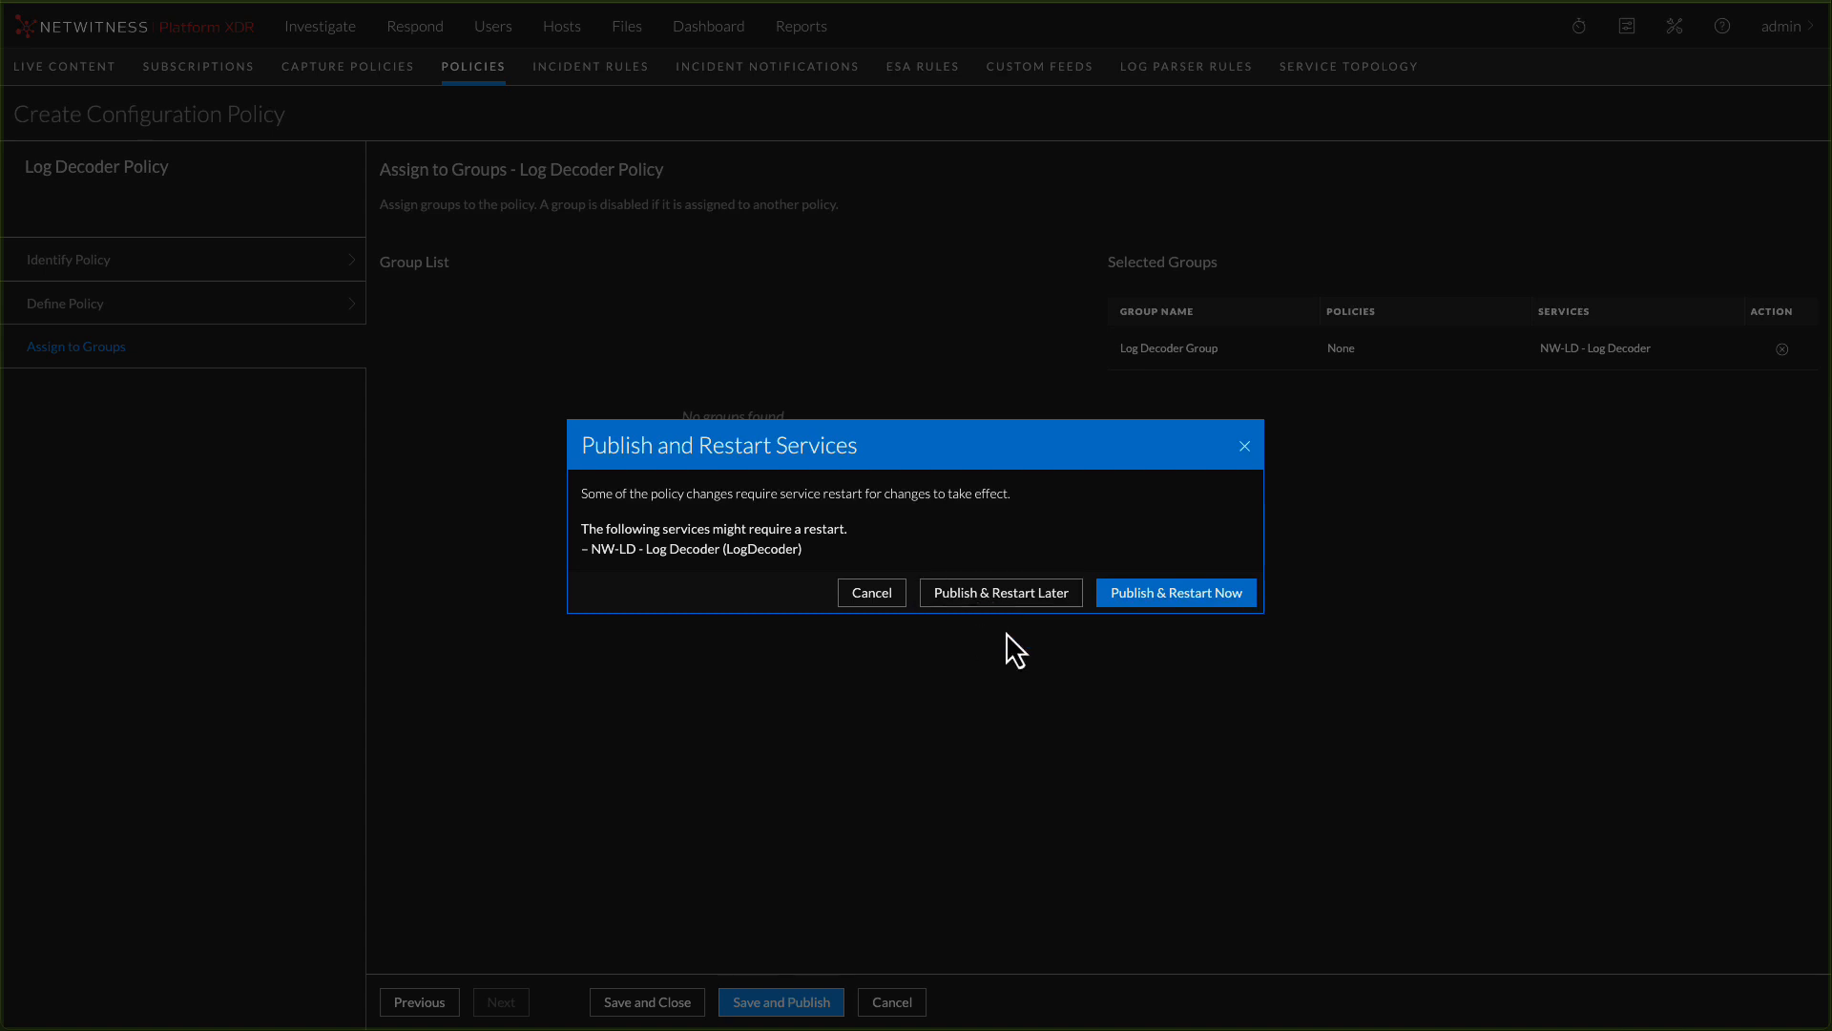
{"action": "left_click", "coordinate": [1176, 611]}
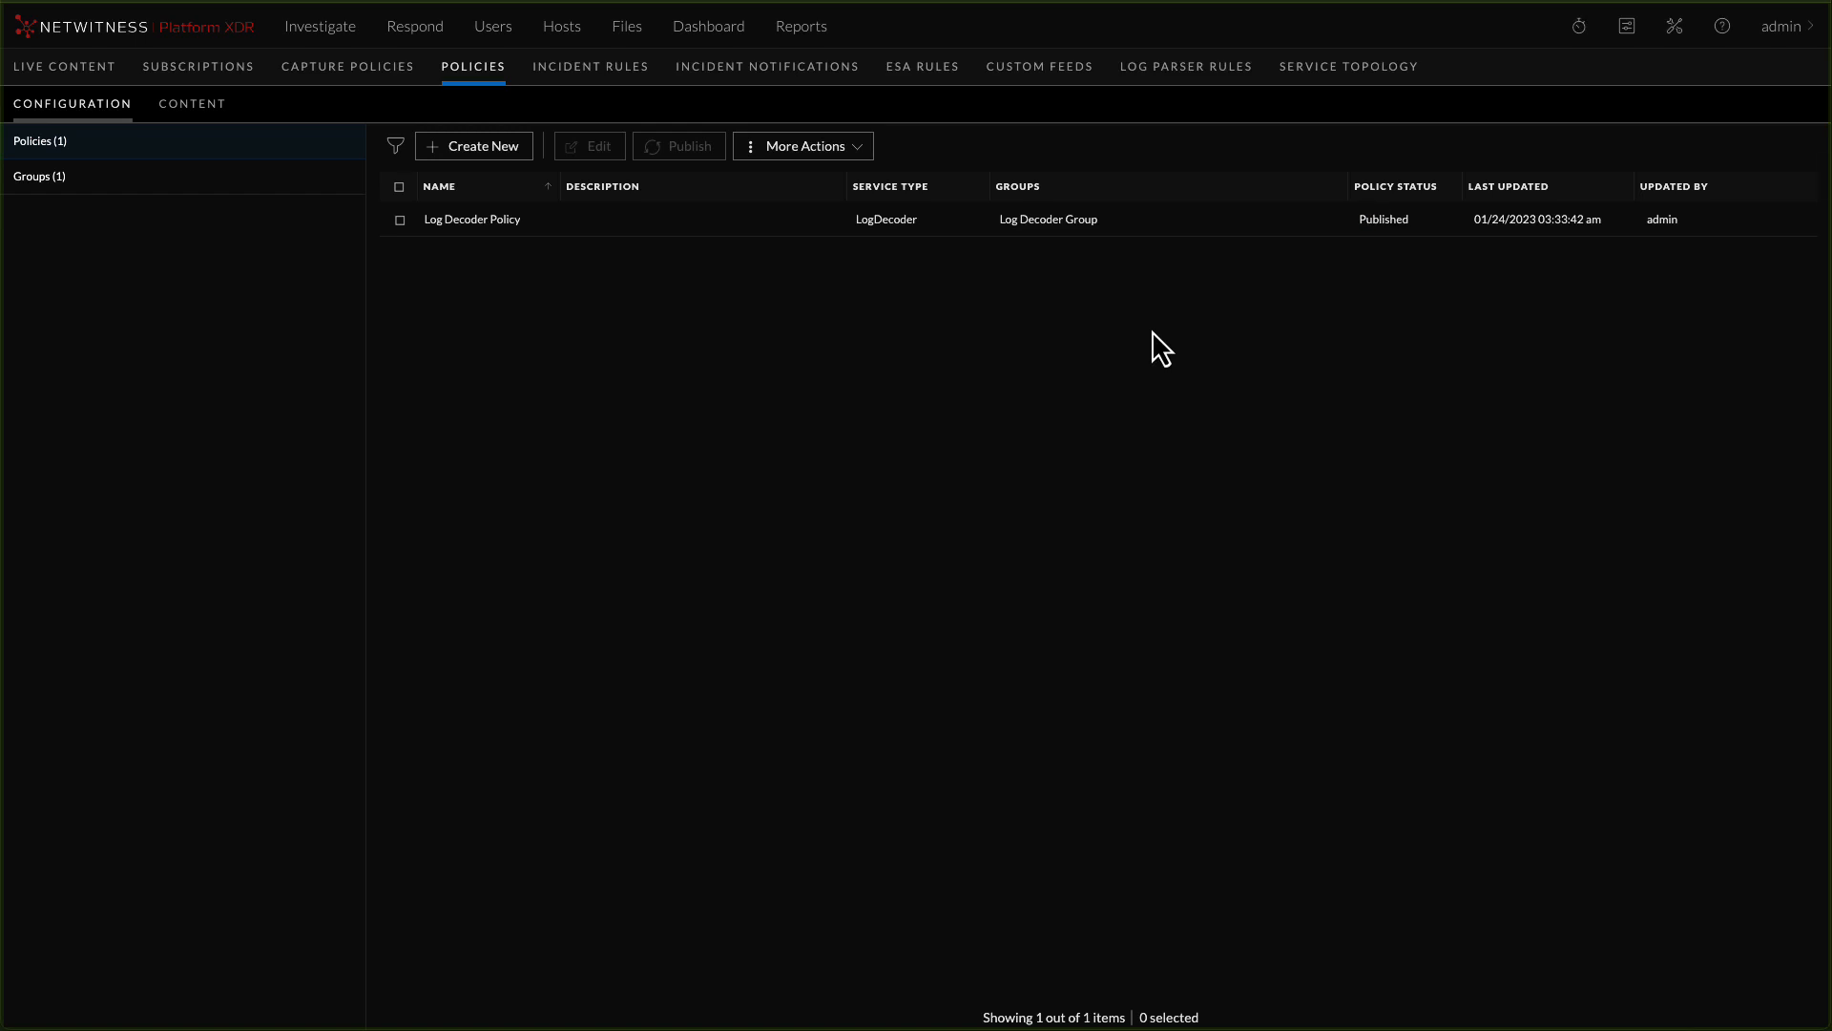
Start a new configuration group named "Concentrator Group" with the service type Concentrator
{"action": "left_click", "coordinate": [40, 173]}
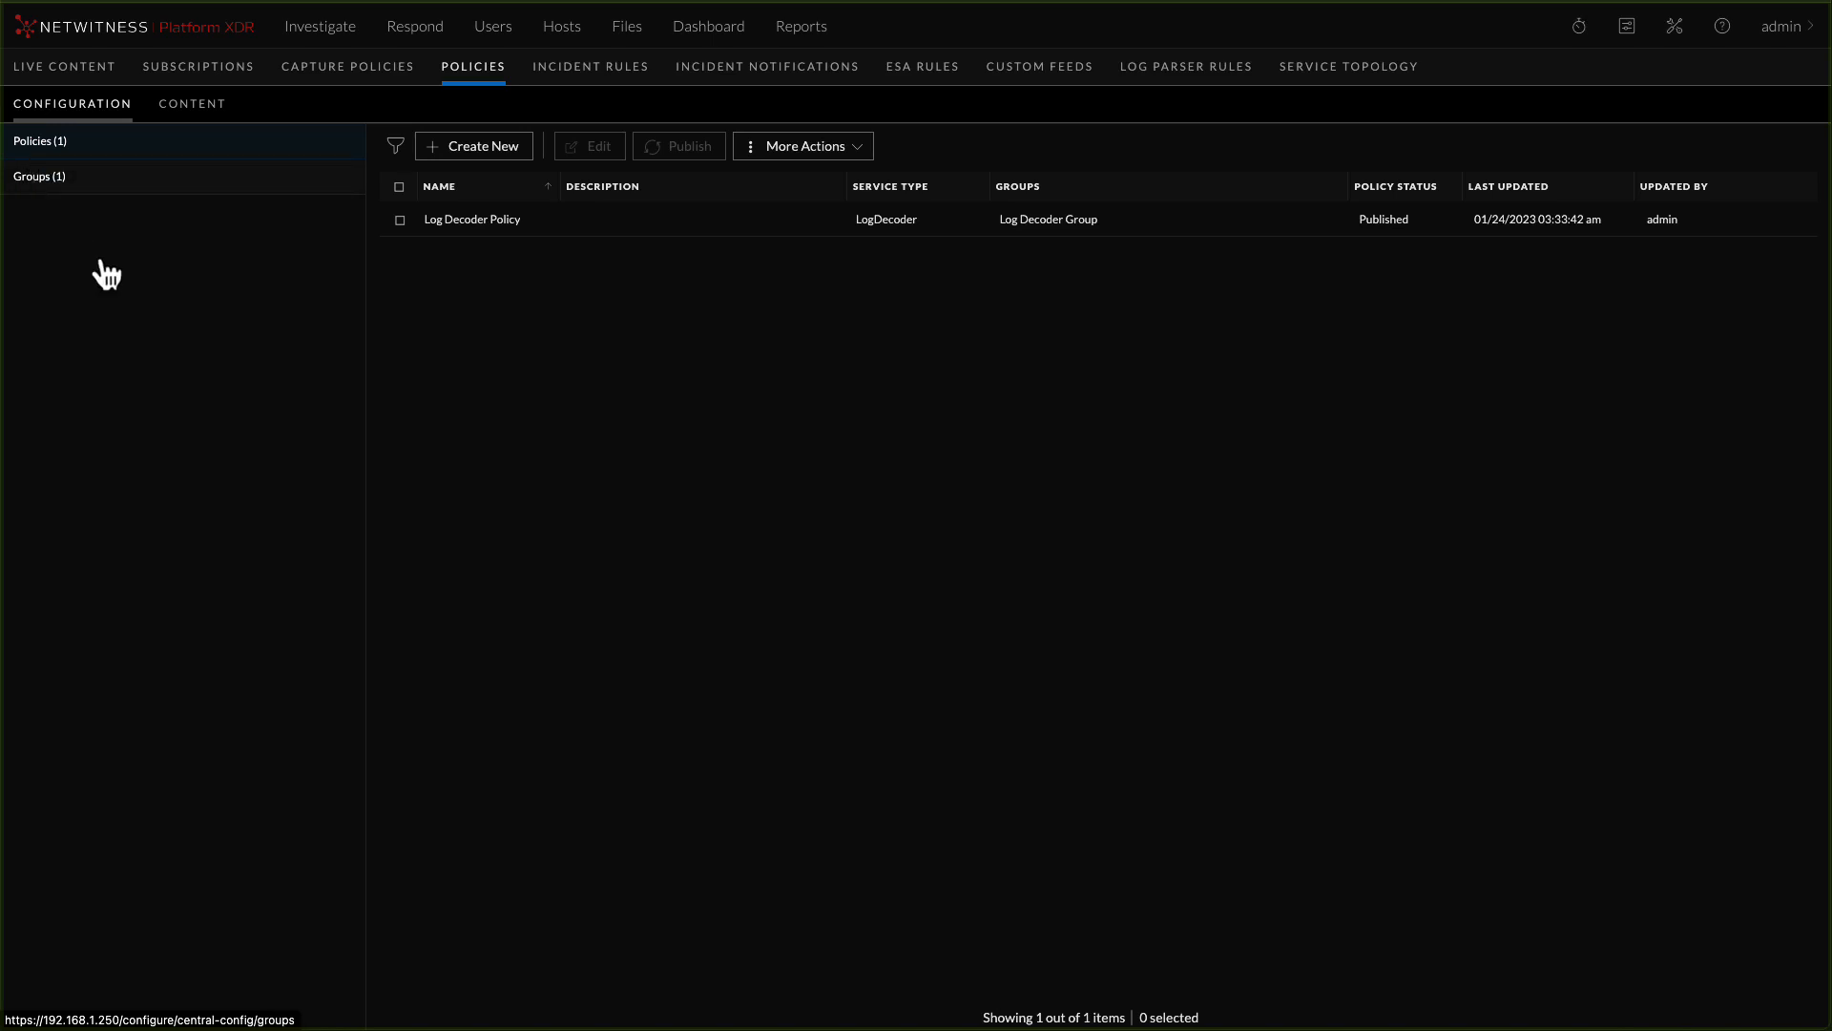
{"action": "left_click", "coordinate": [489, 147]}
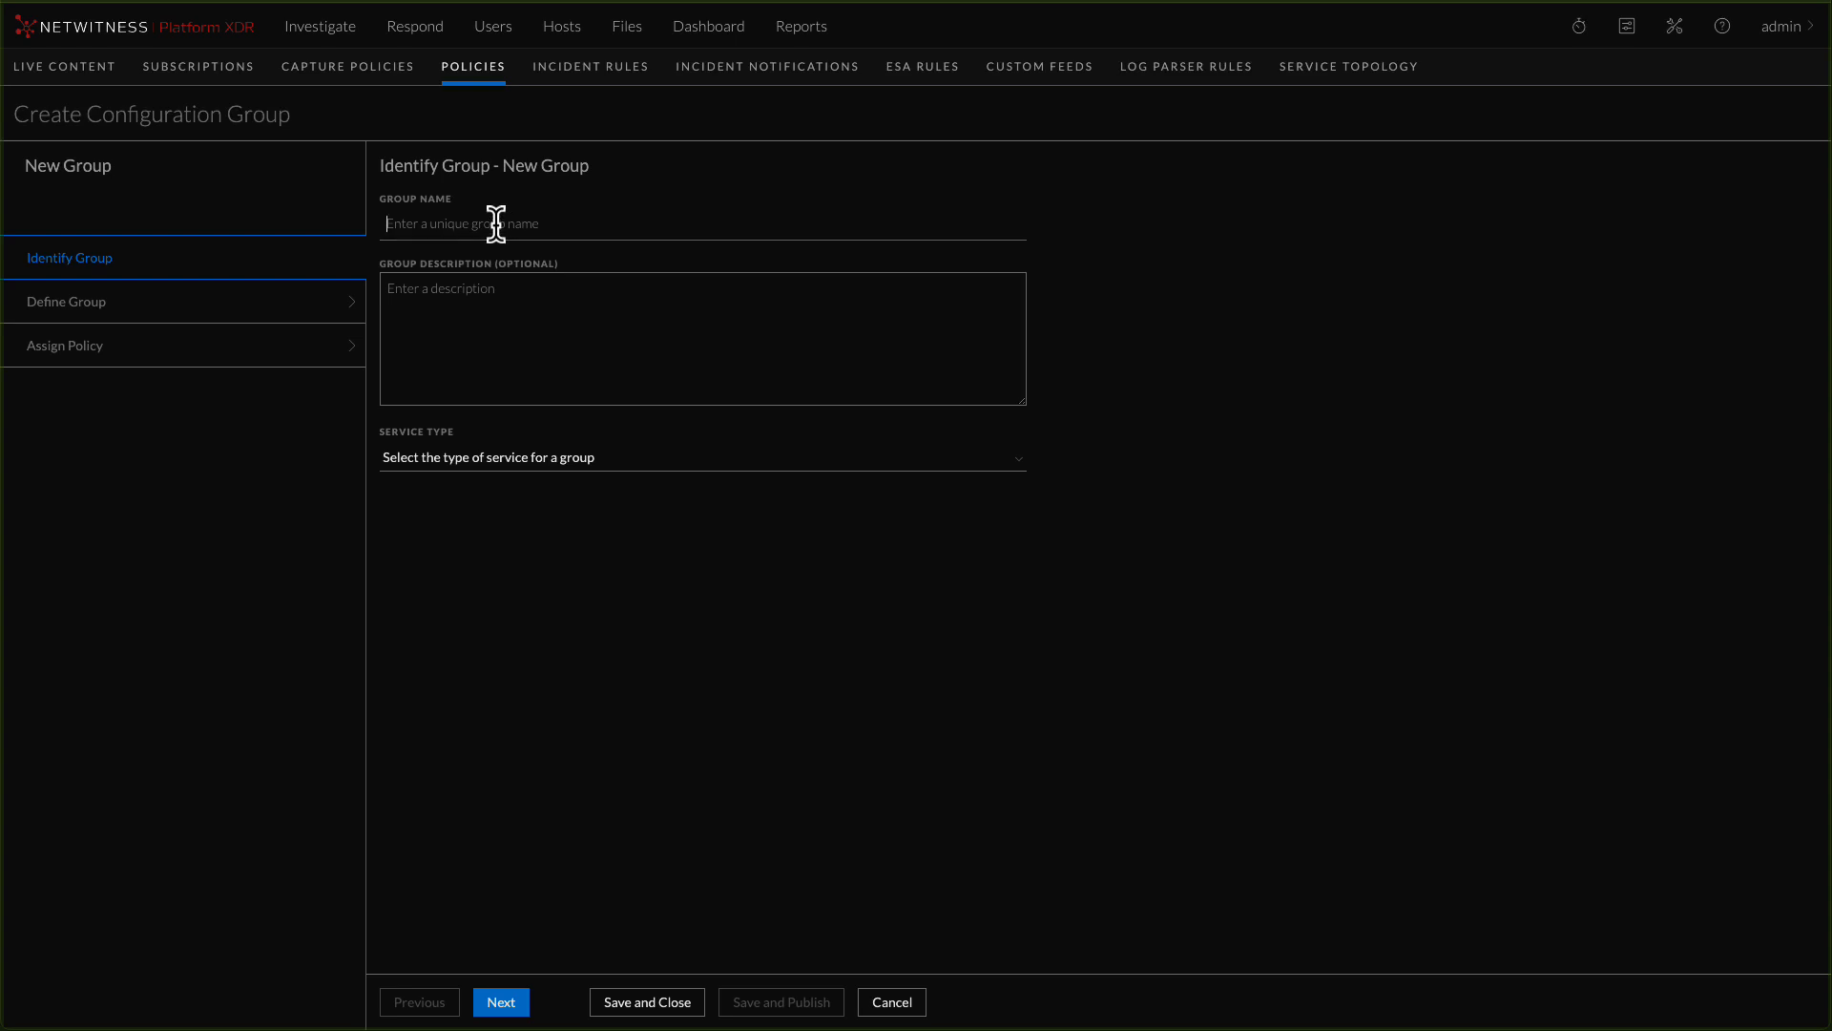
{"action": "left_click", "coordinate": [496, 224]}
{"action": "type", "text": "Concentrator Group"}
{"action": "left_click", "coordinate": [511, 467]}
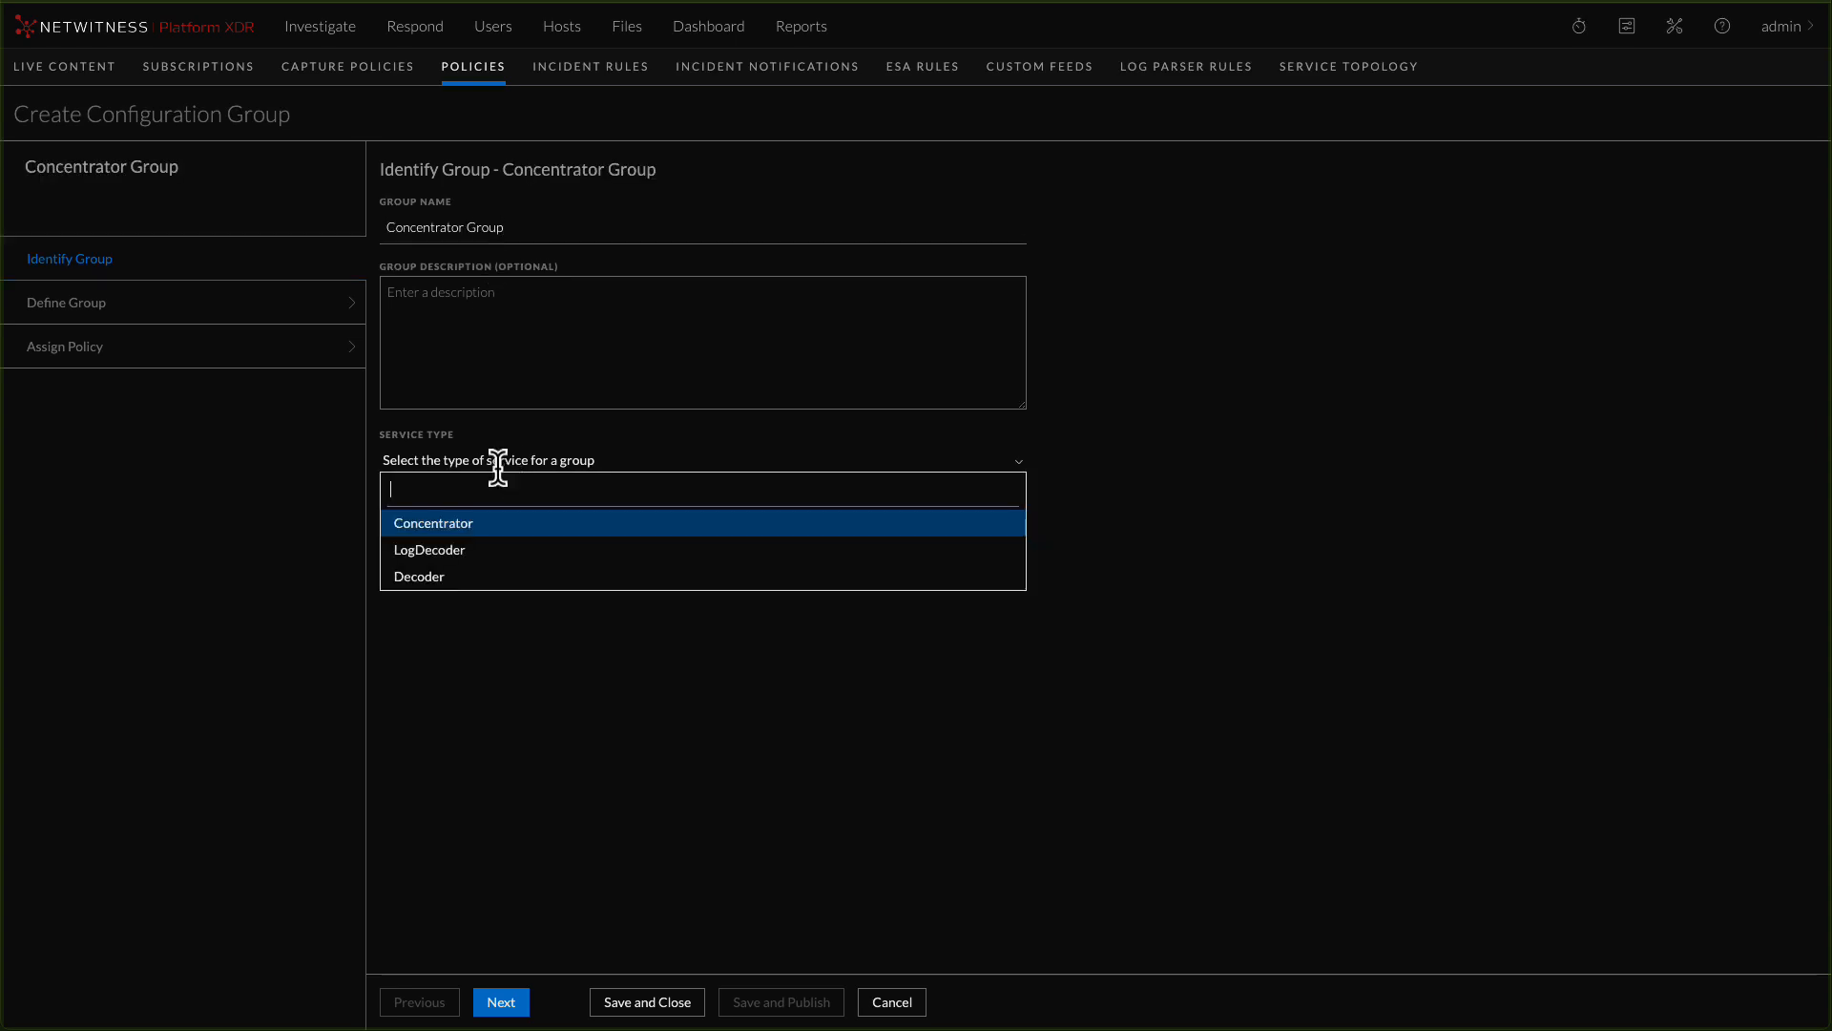
{"action": "left_click", "coordinate": [449, 529]}
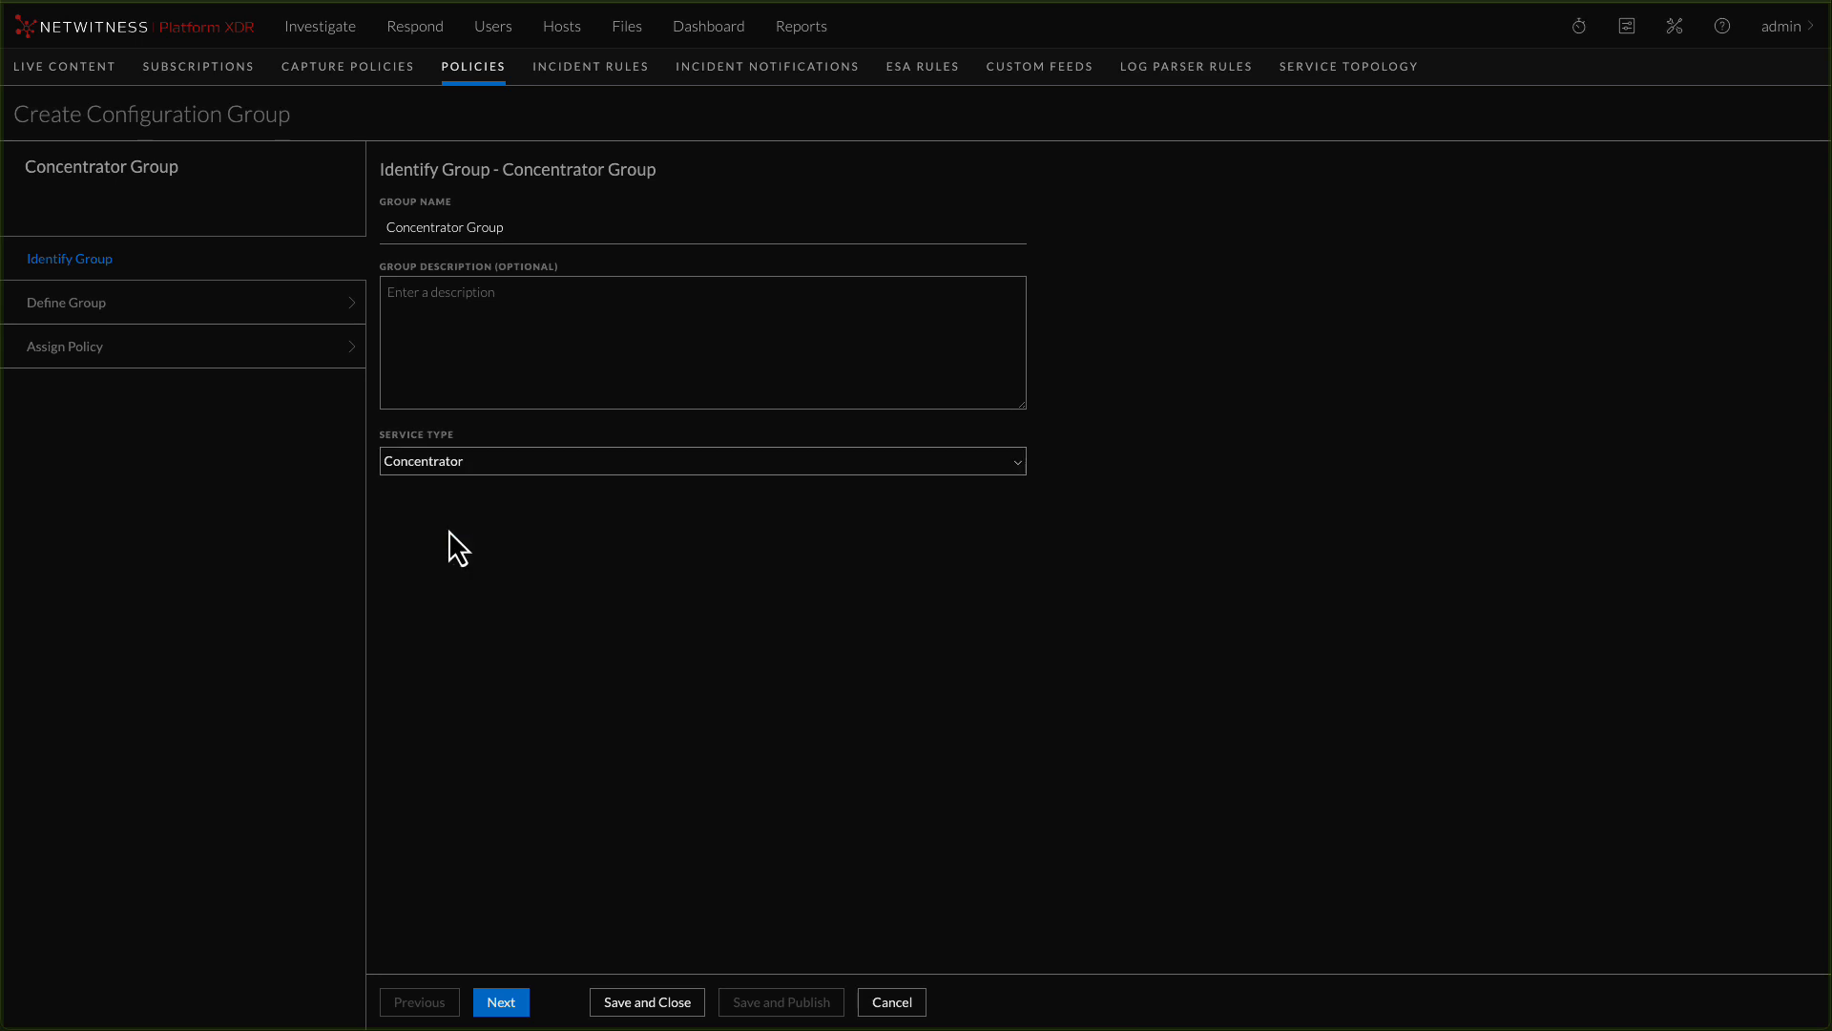
{"action": "left_click", "coordinate": [503, 1006]}
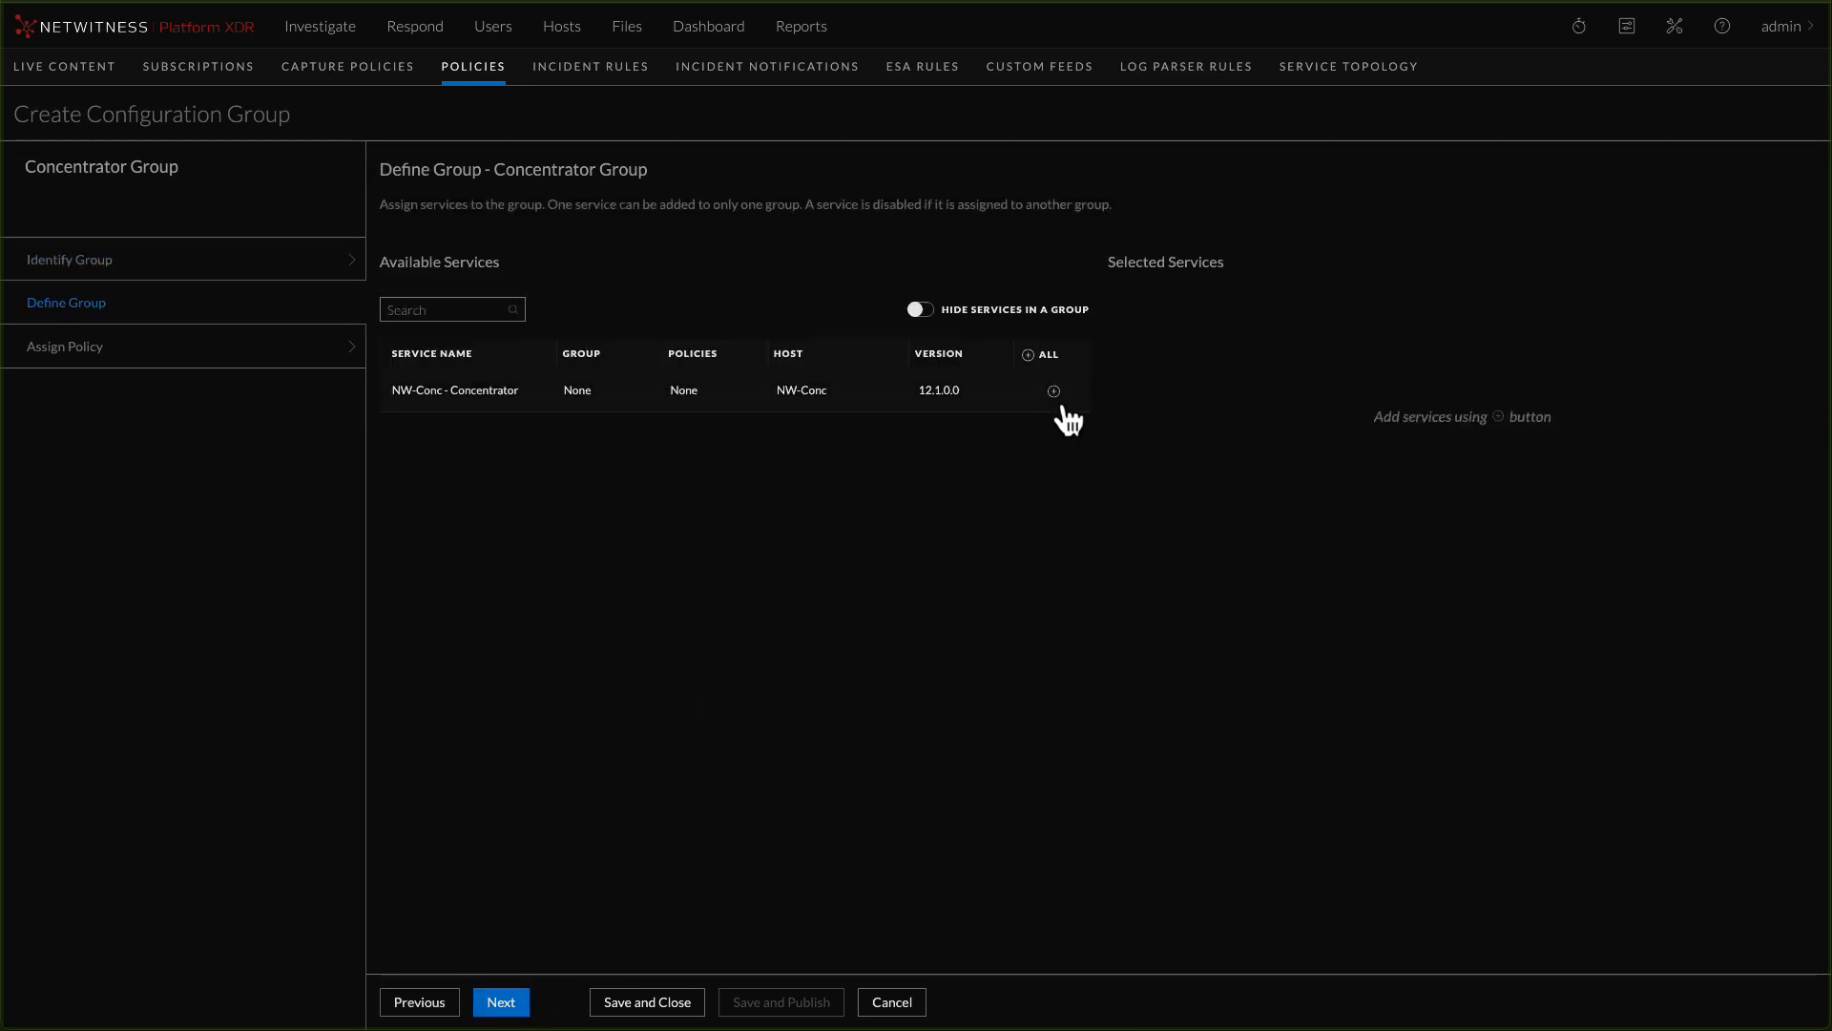
Add the NW-Conc - Concentrator service to Concentrator Group and save the group
{"action": "left_click", "coordinate": [1054, 392]}
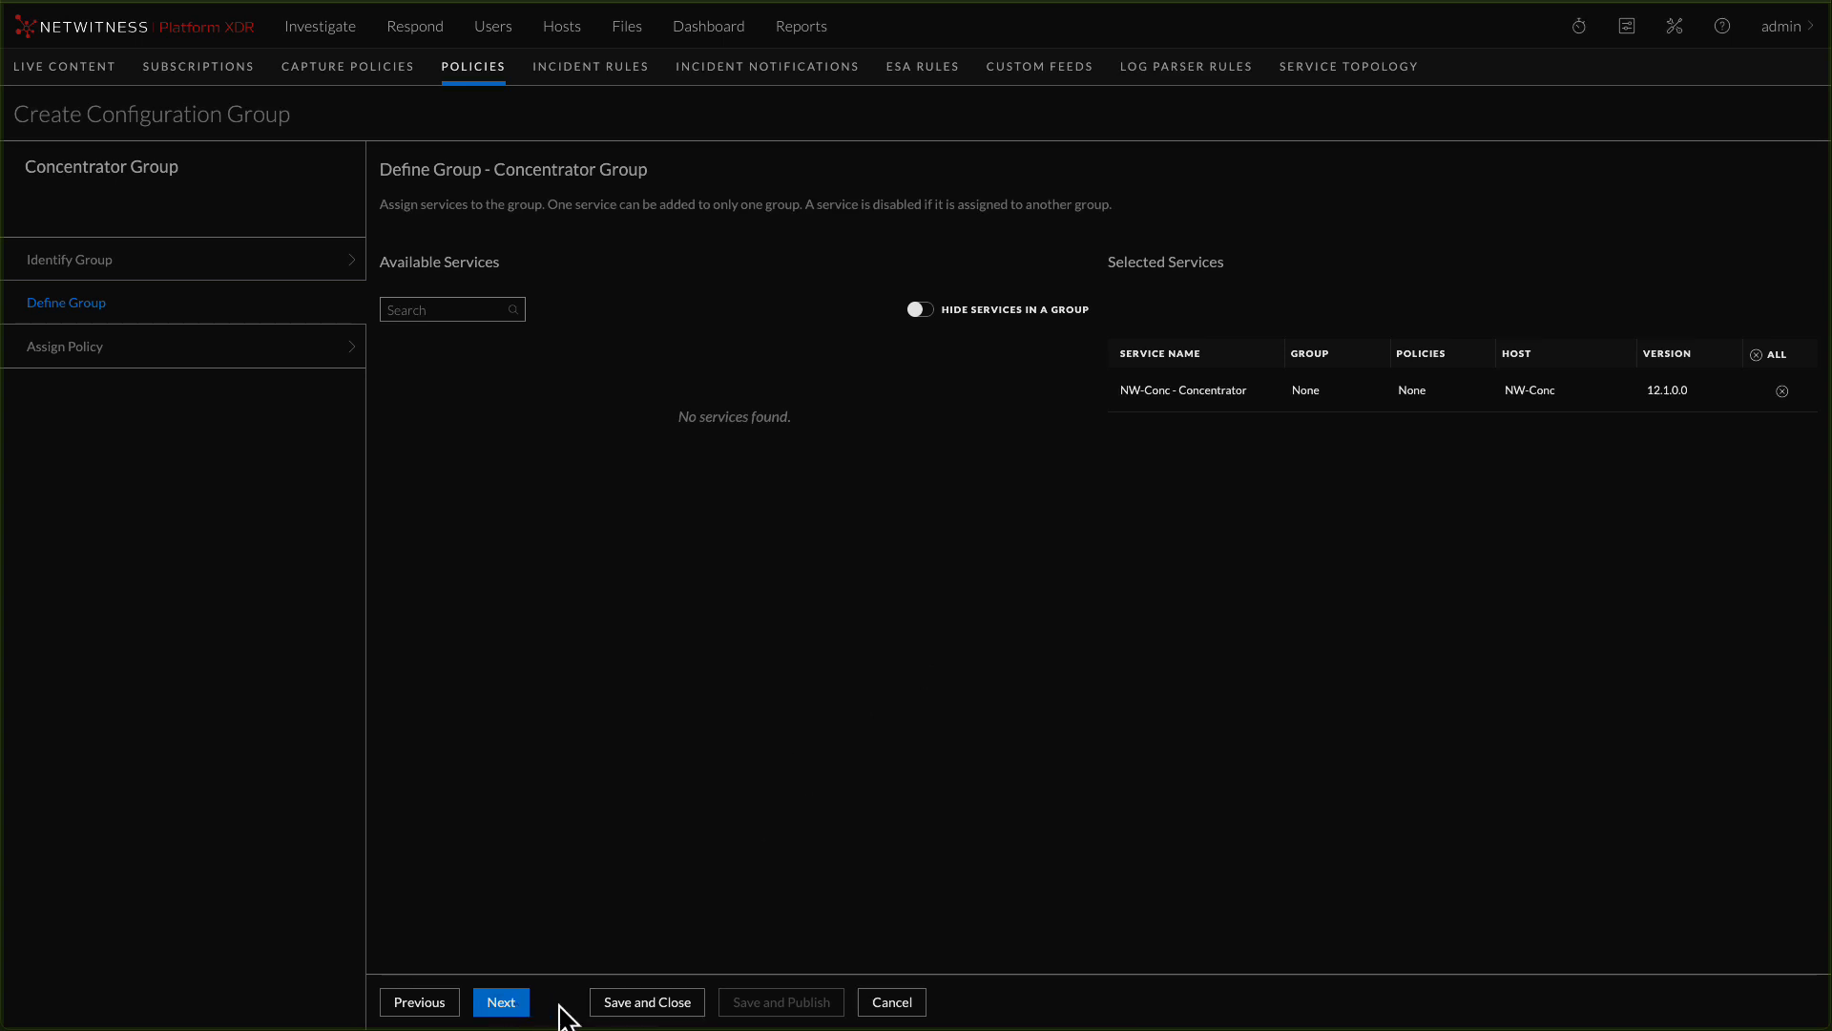
{"action": "left_click", "coordinate": [631, 1004]}
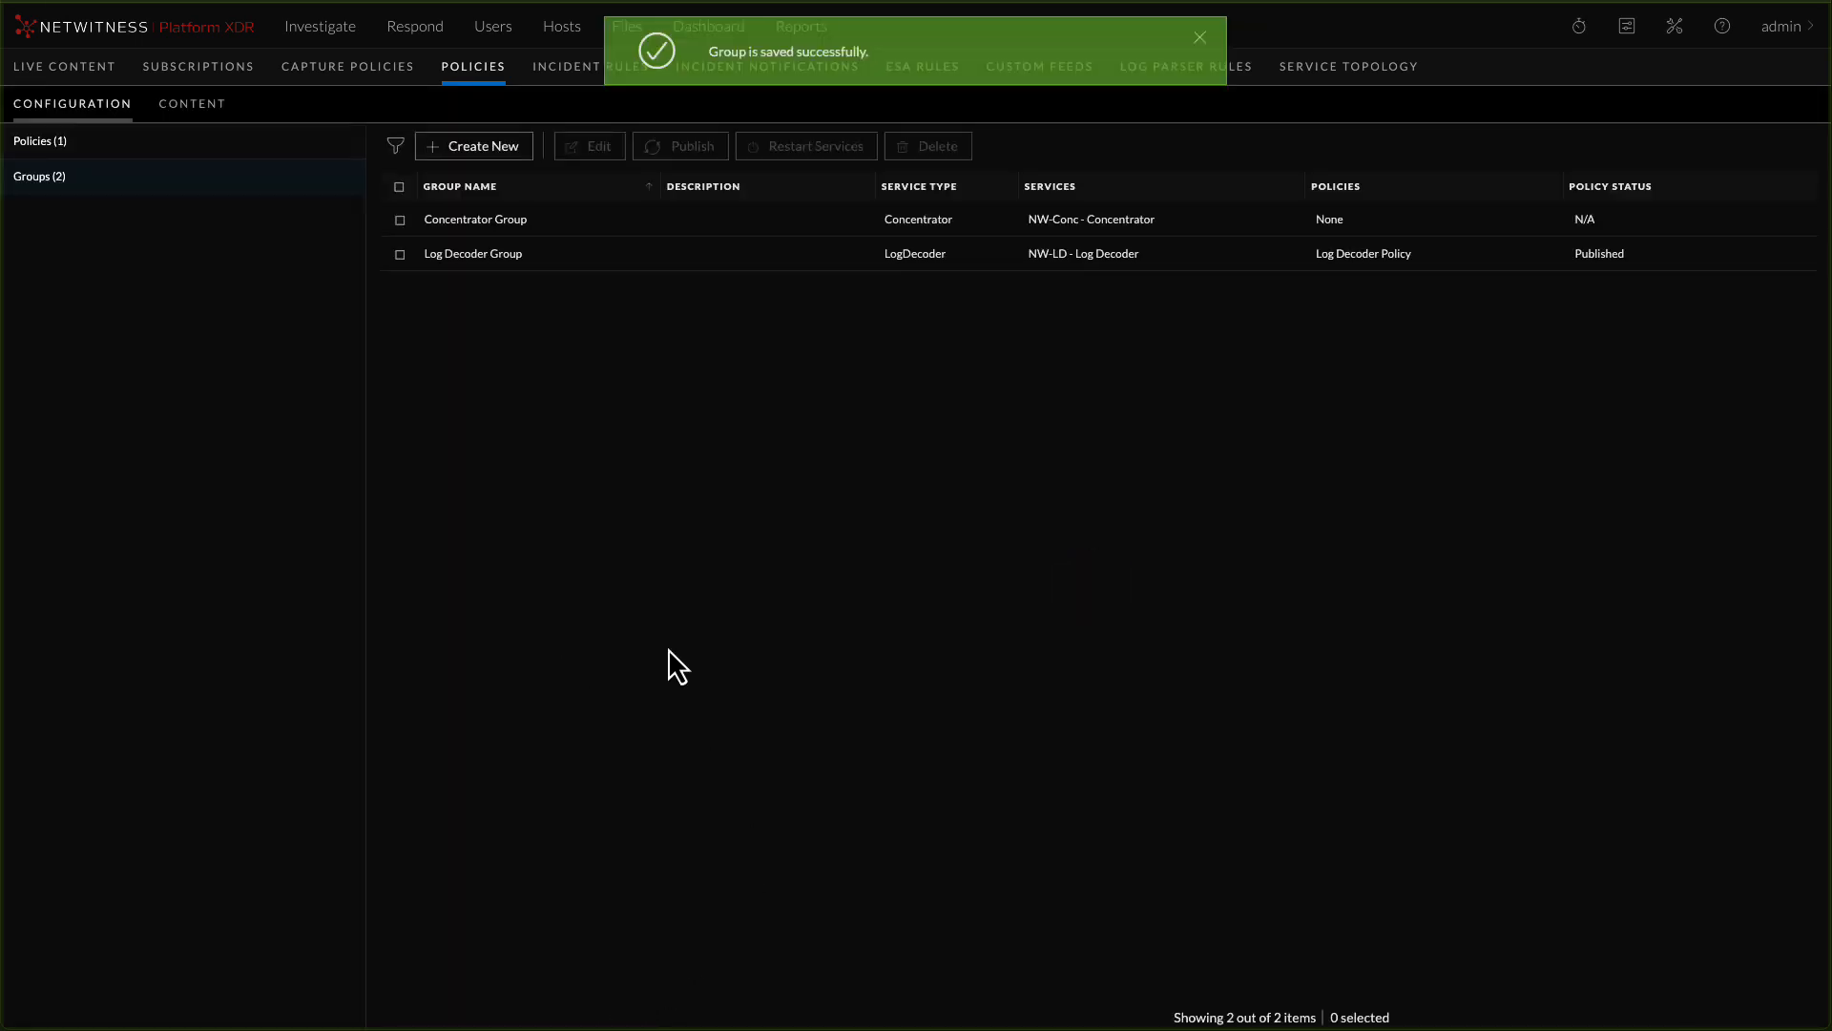
Start a new configuration policy named "Concentrator Policy" with the service type Concentrator
{"action": "left_click", "coordinate": [33, 146]}
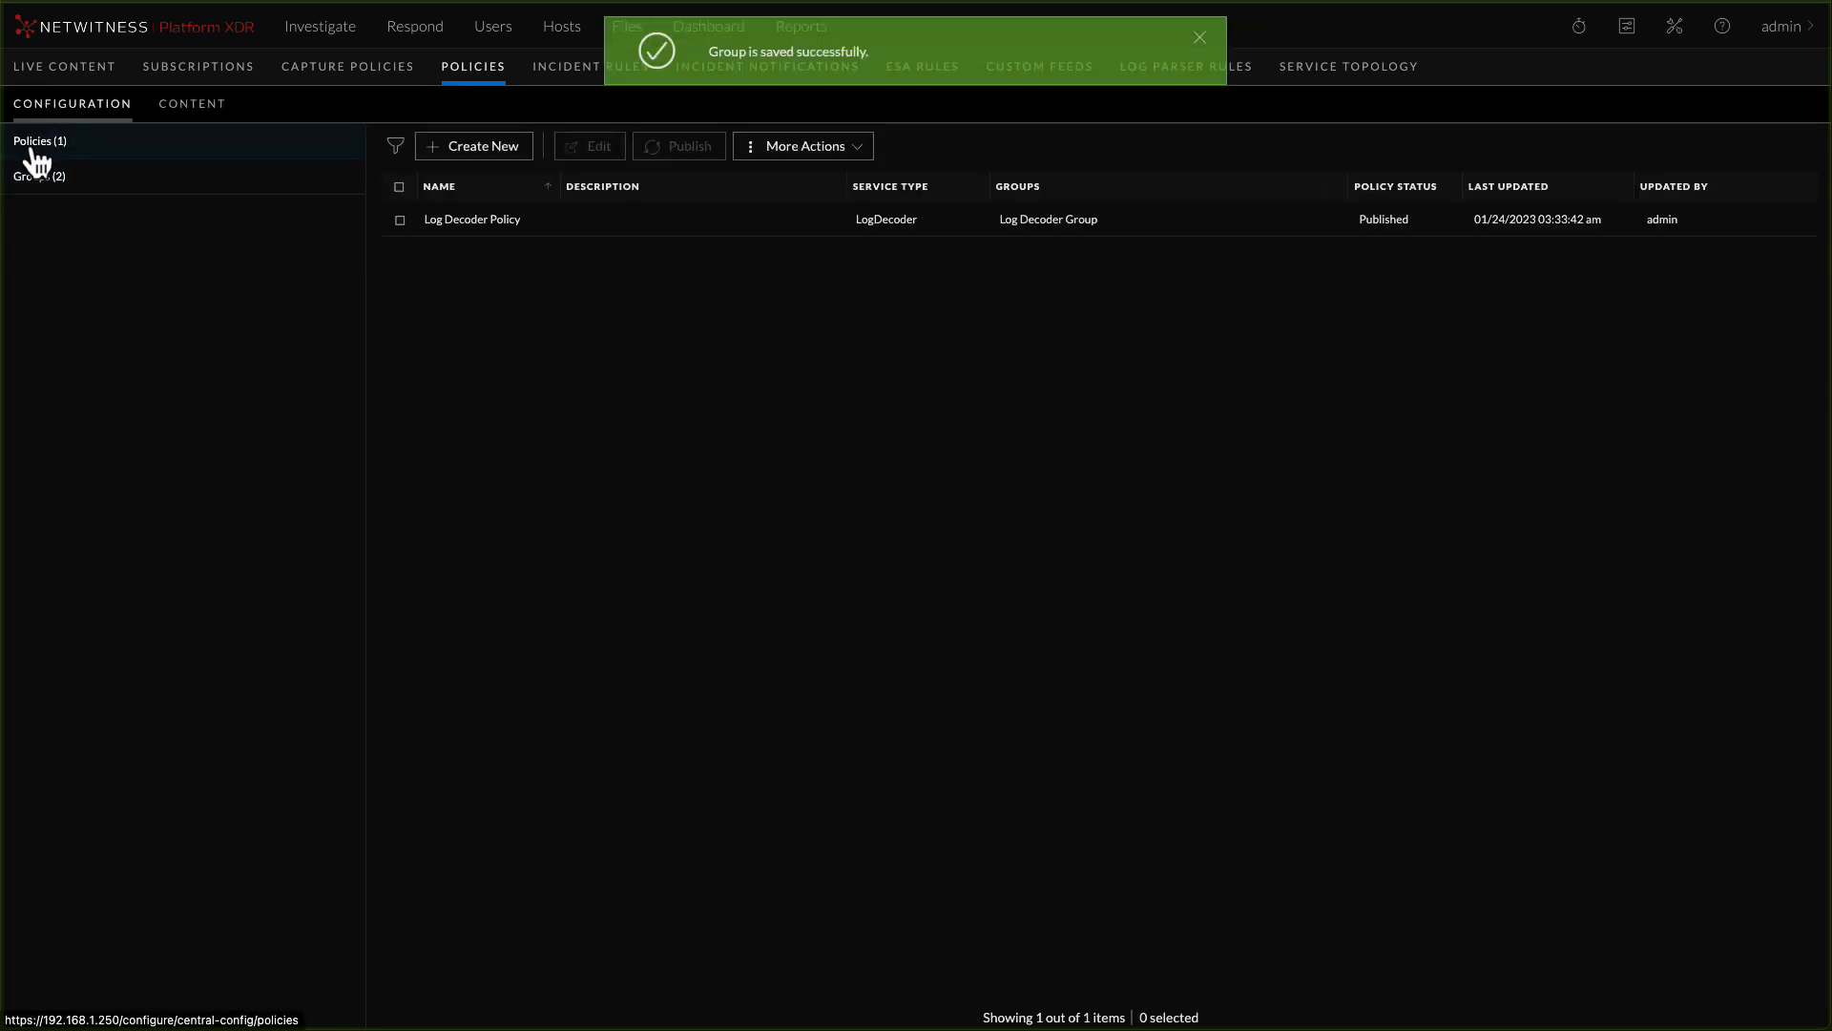
{"action": "left_click", "coordinate": [495, 168]}
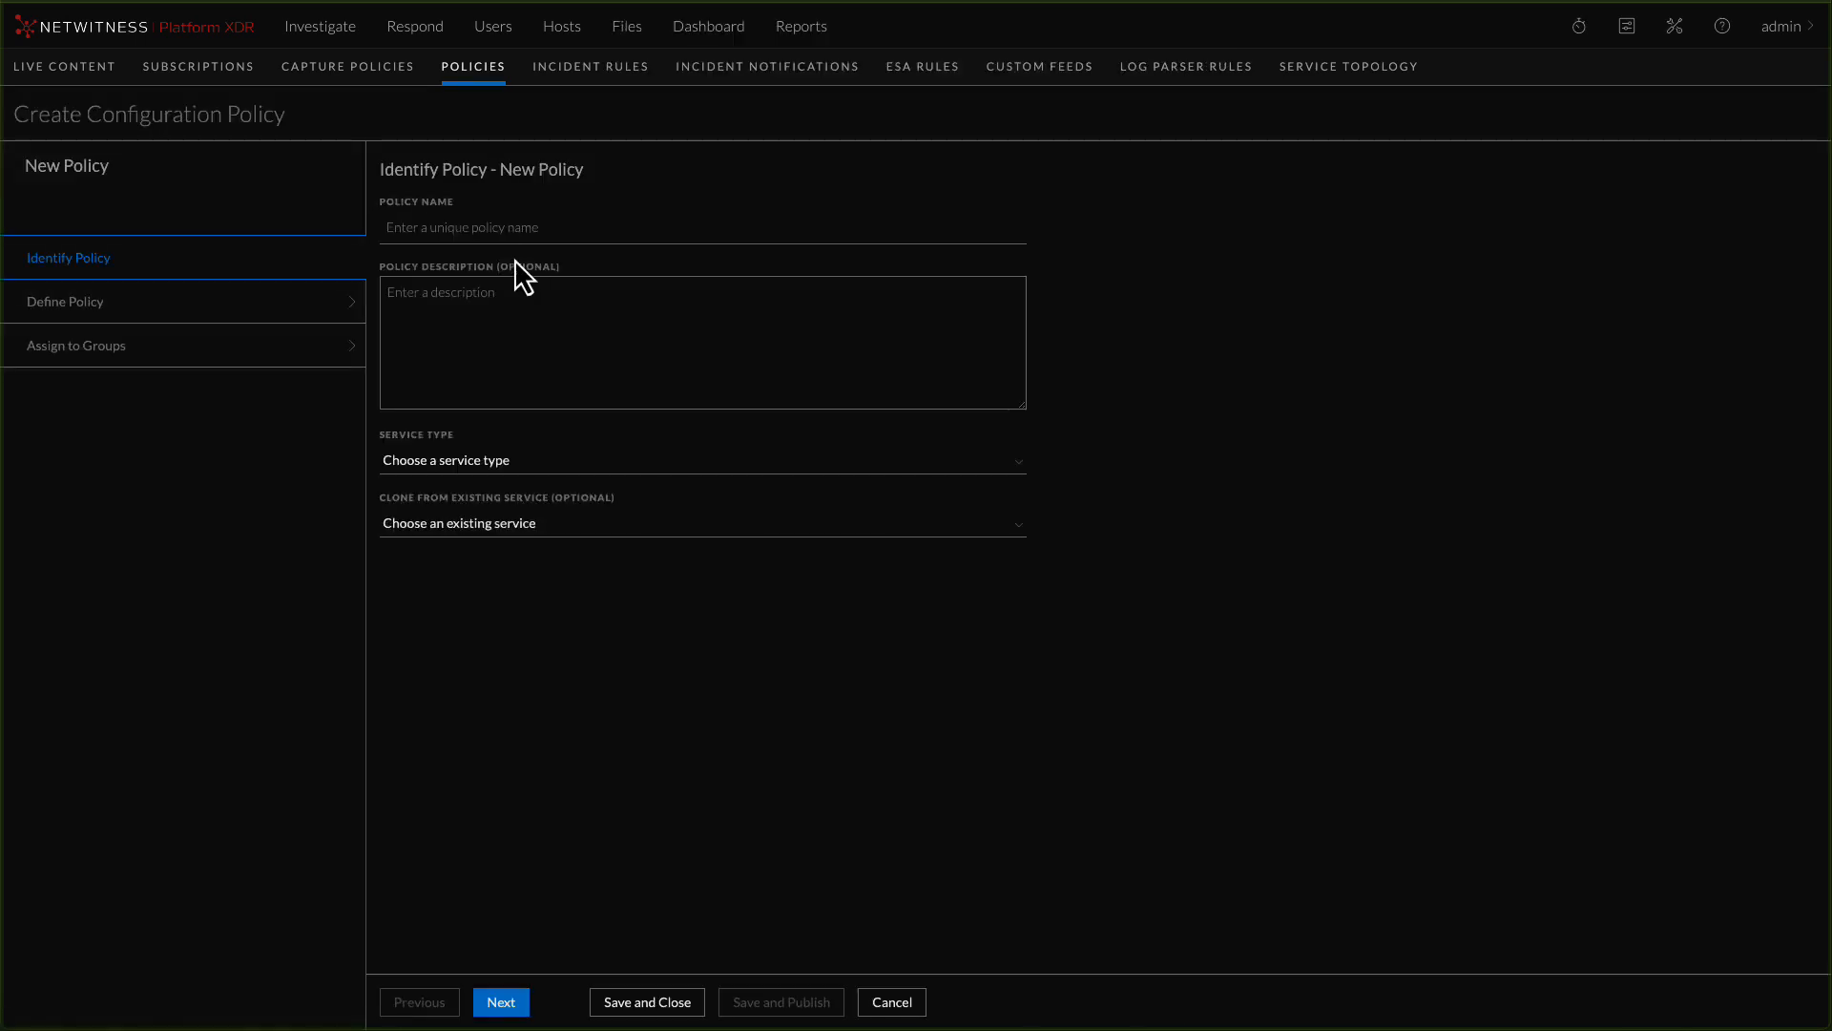
{"action": "left_click", "coordinate": [493, 225]}
{"action": "type", "text": "Concentrator Policy"}
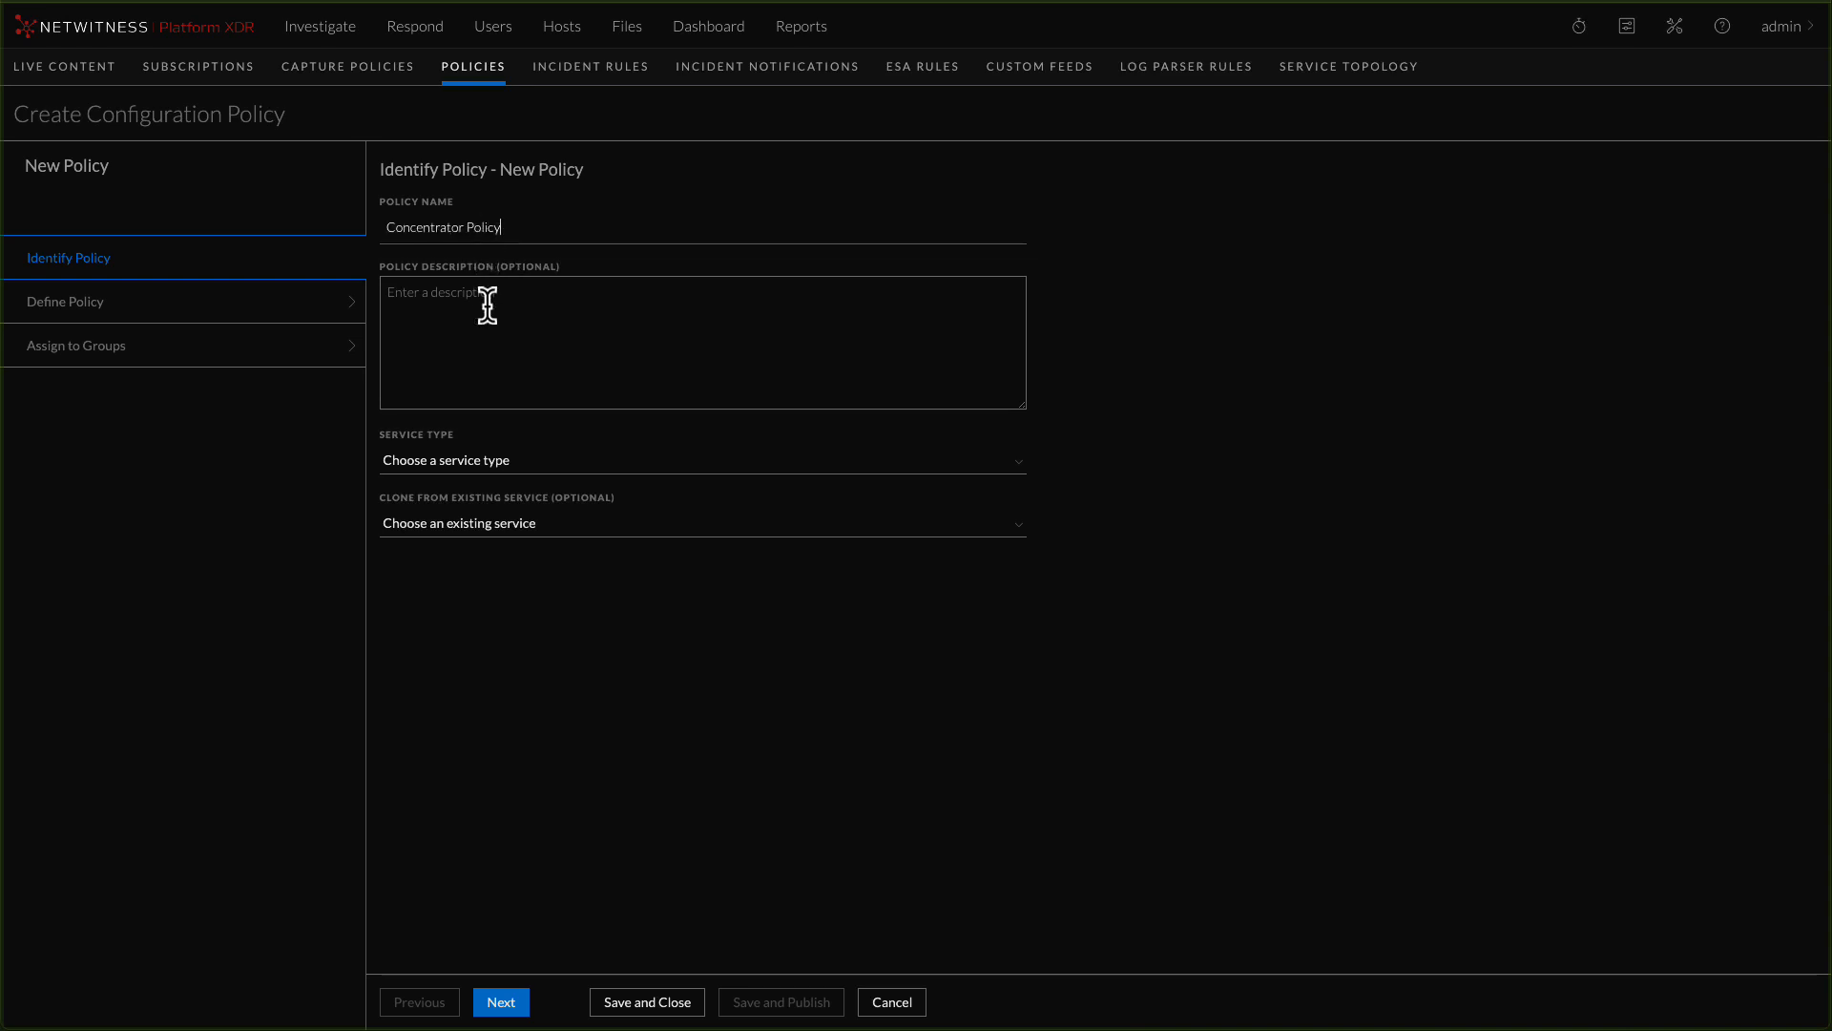
{"action": "left_click", "coordinate": [474, 467]}
{"action": "left_click", "coordinate": [431, 531]}
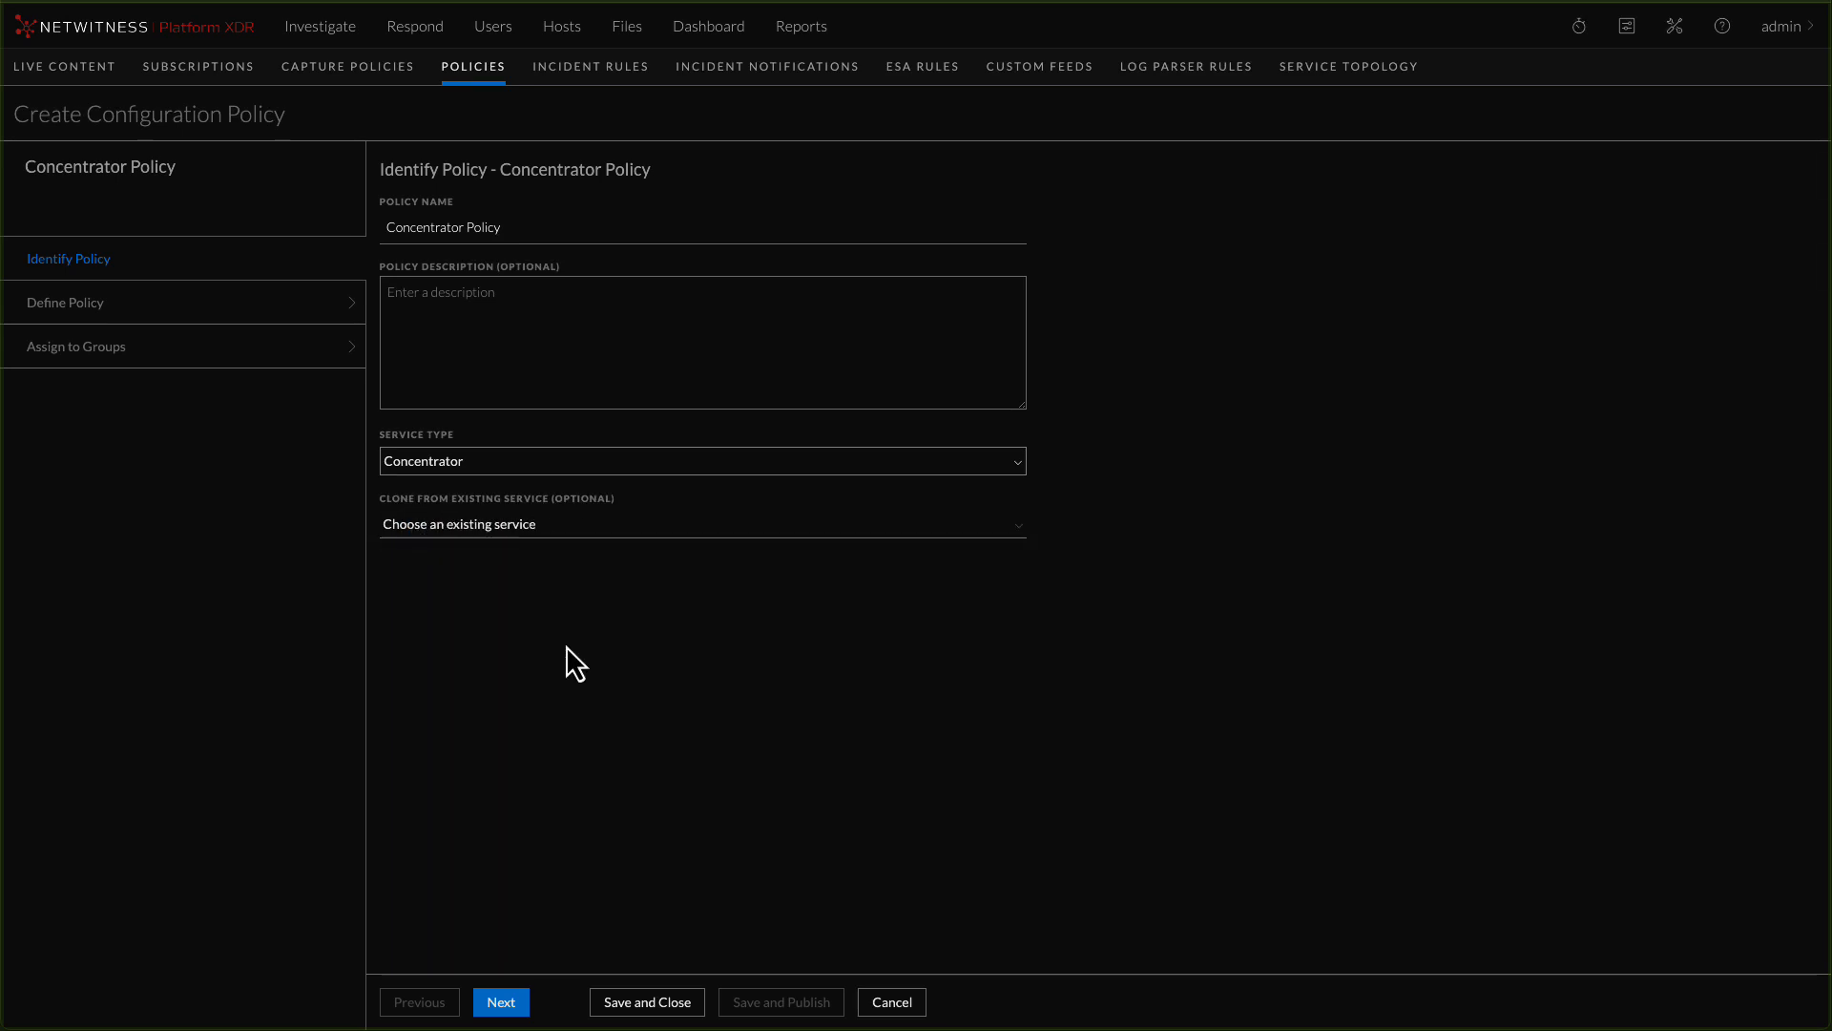
Add the Rest SSL setting to the Concentrator Policy's customized settings and set its policy value to Enabled
{"action": "left_click", "coordinate": [501, 1002]}
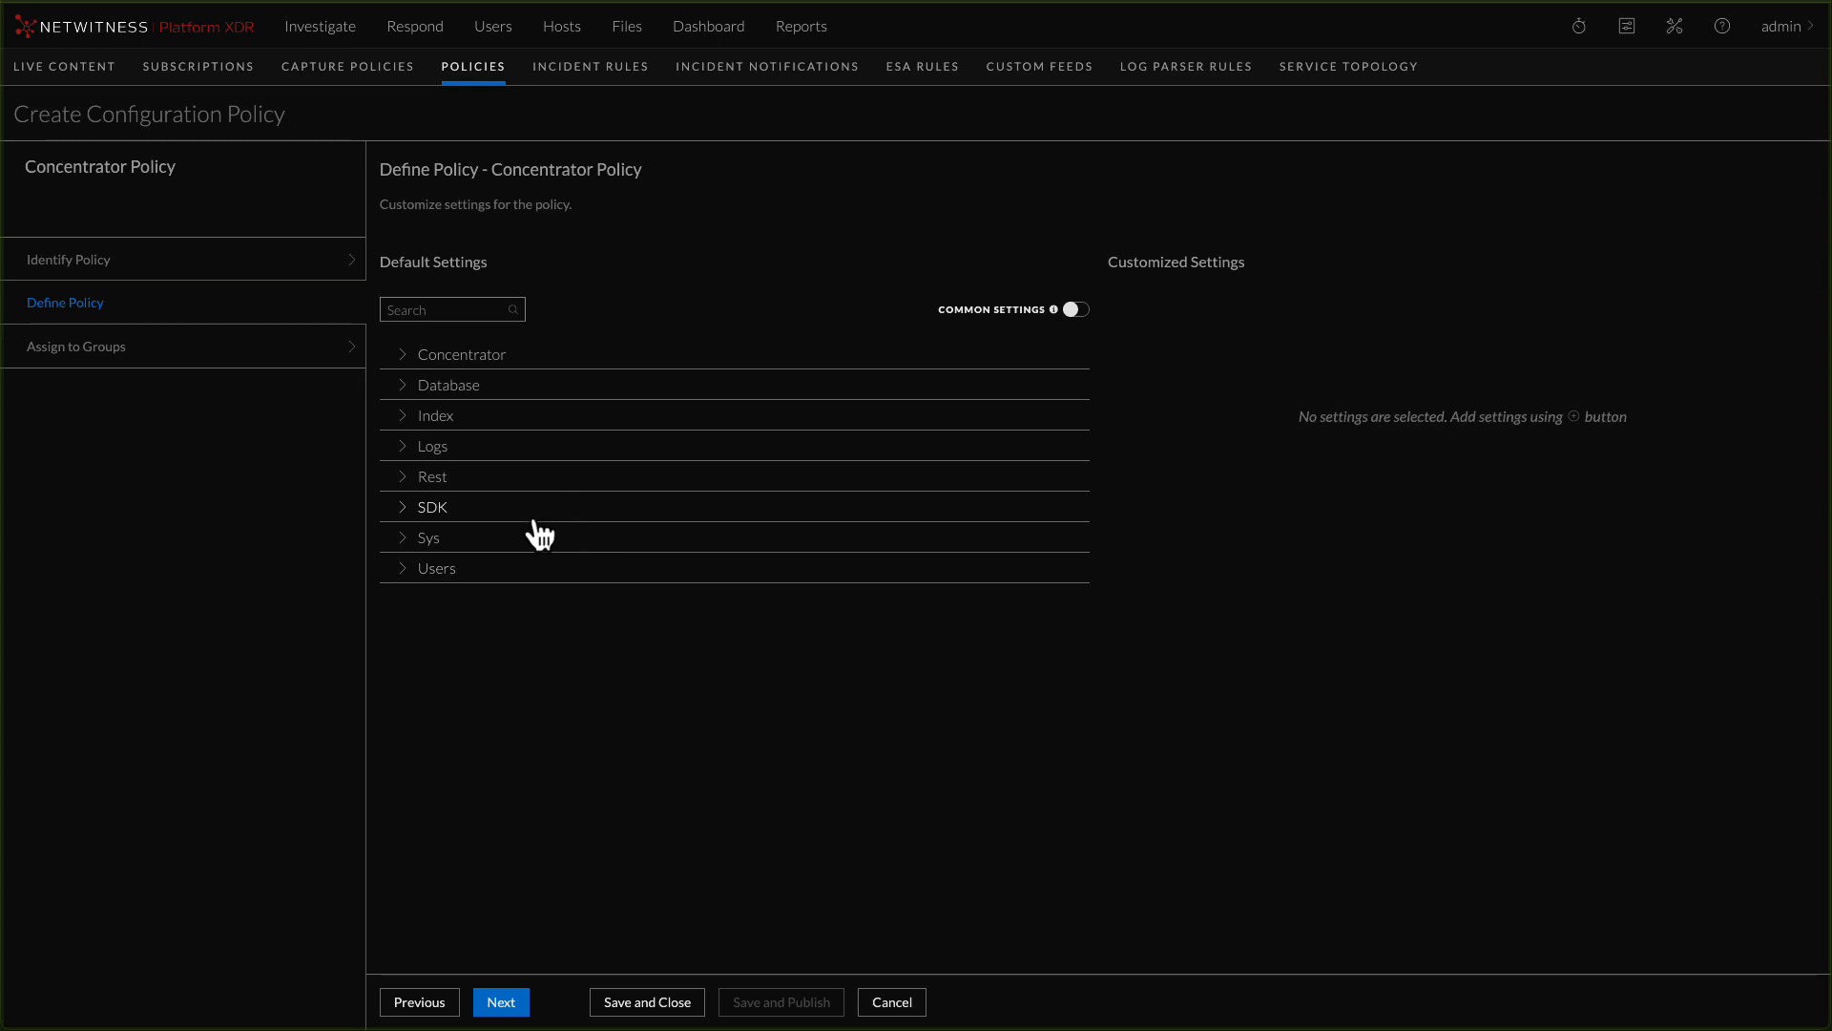
{"action": "left_click", "coordinate": [405, 480]}
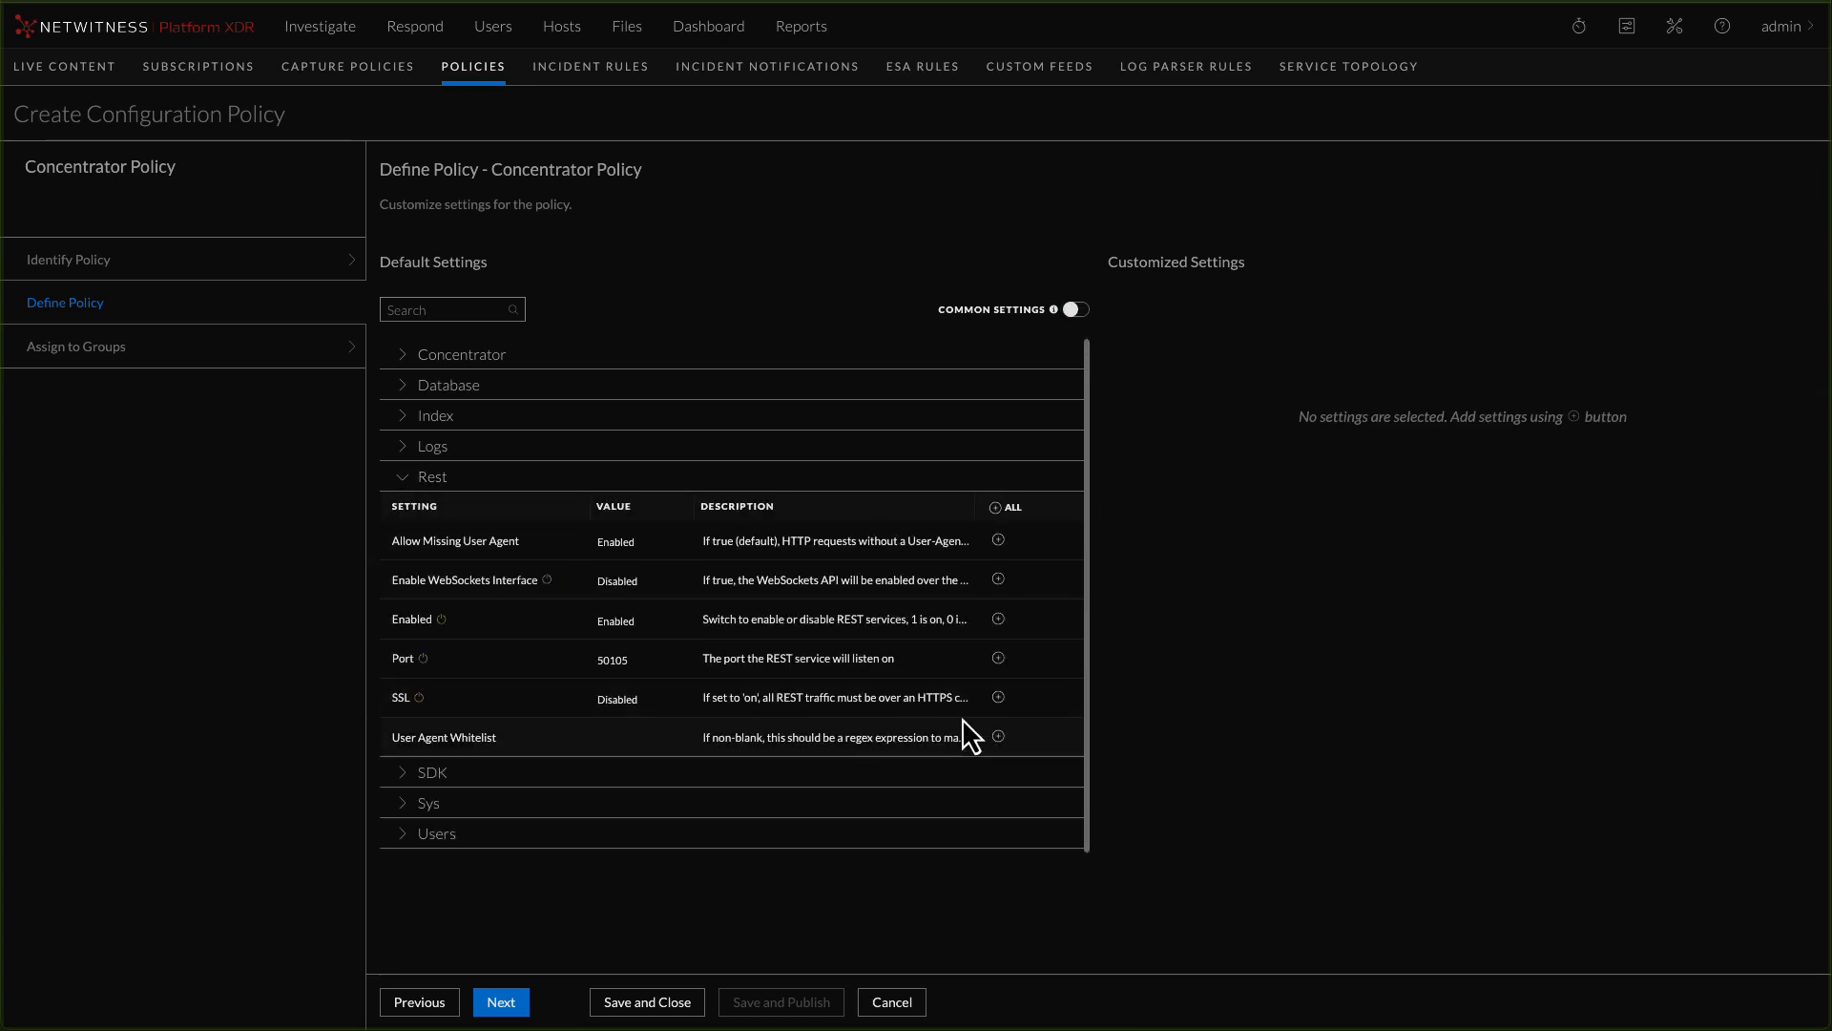
{"action": "left_click", "coordinate": [998, 698]}
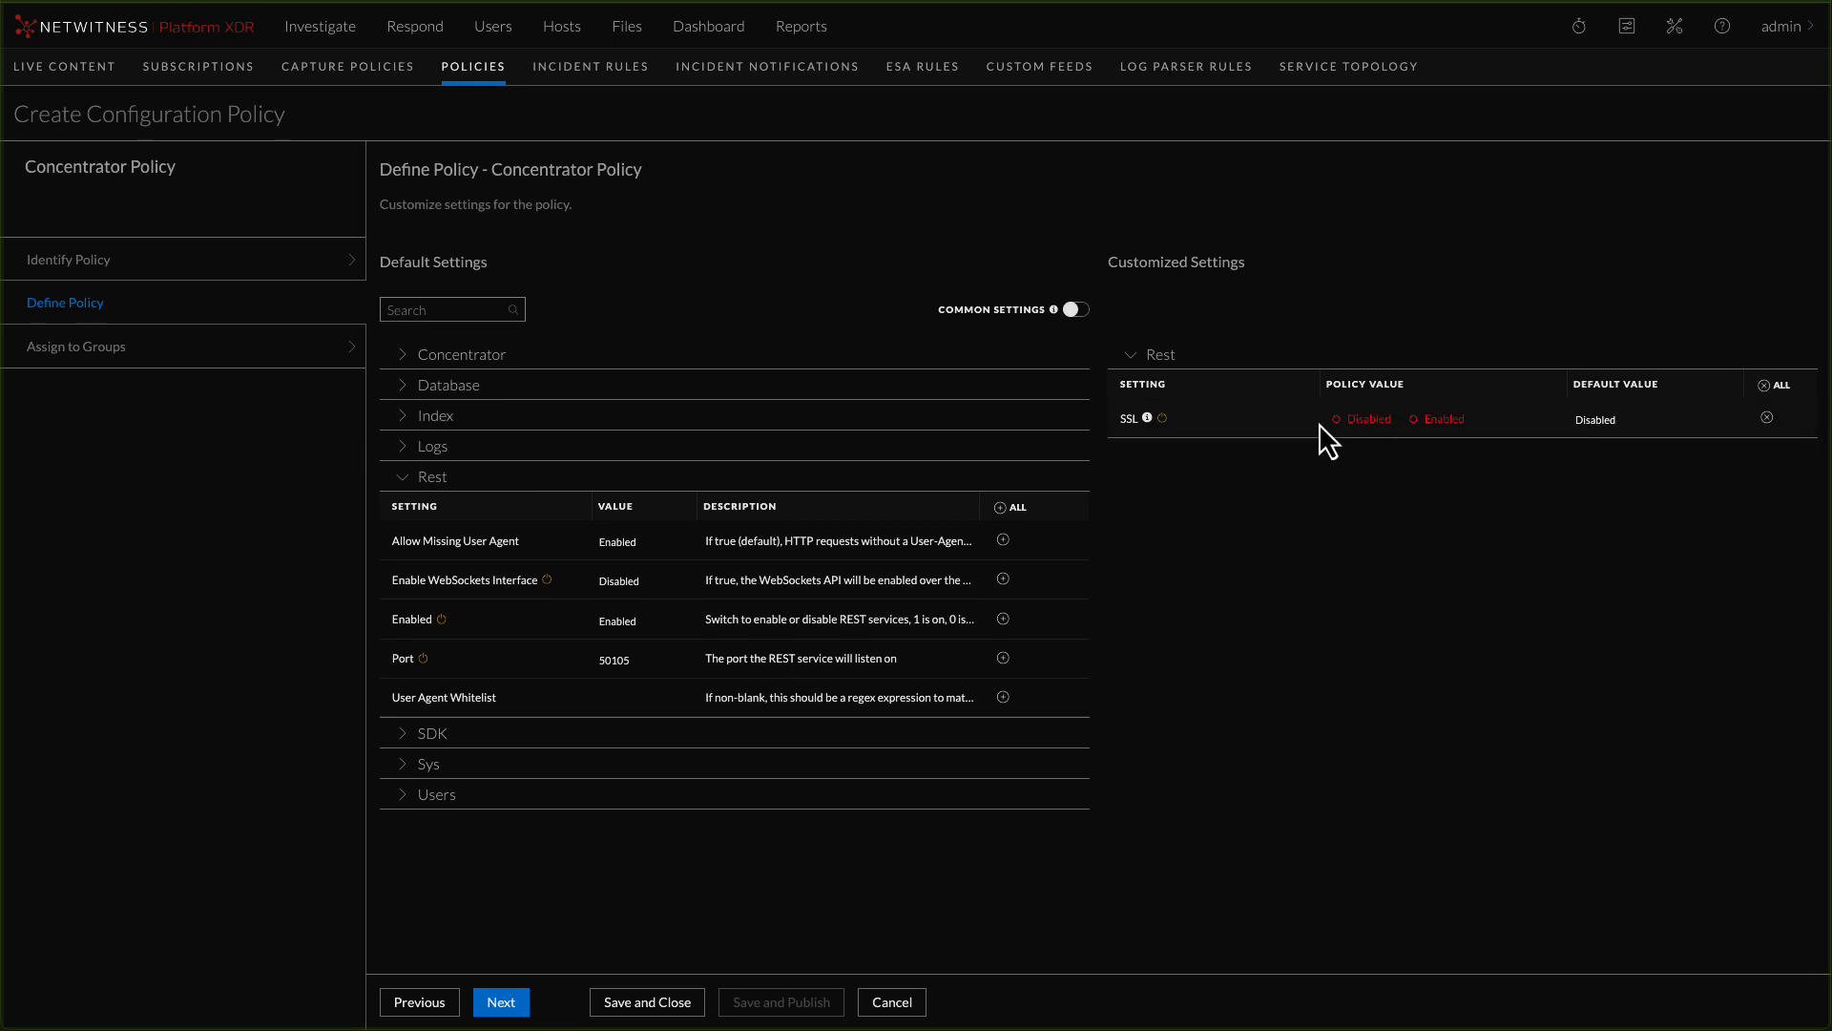
{"action": "left_click", "coordinate": [1423, 428]}
Add the SDK Cache Window Minutes setting to the Concentrator Policy and set its policy value to 0
{"action": "left_click", "coordinate": [404, 743]}
{"action": "scroll", "coordinate": [441, 676], "scroll_direction": "down", "scroll_amount": 2}
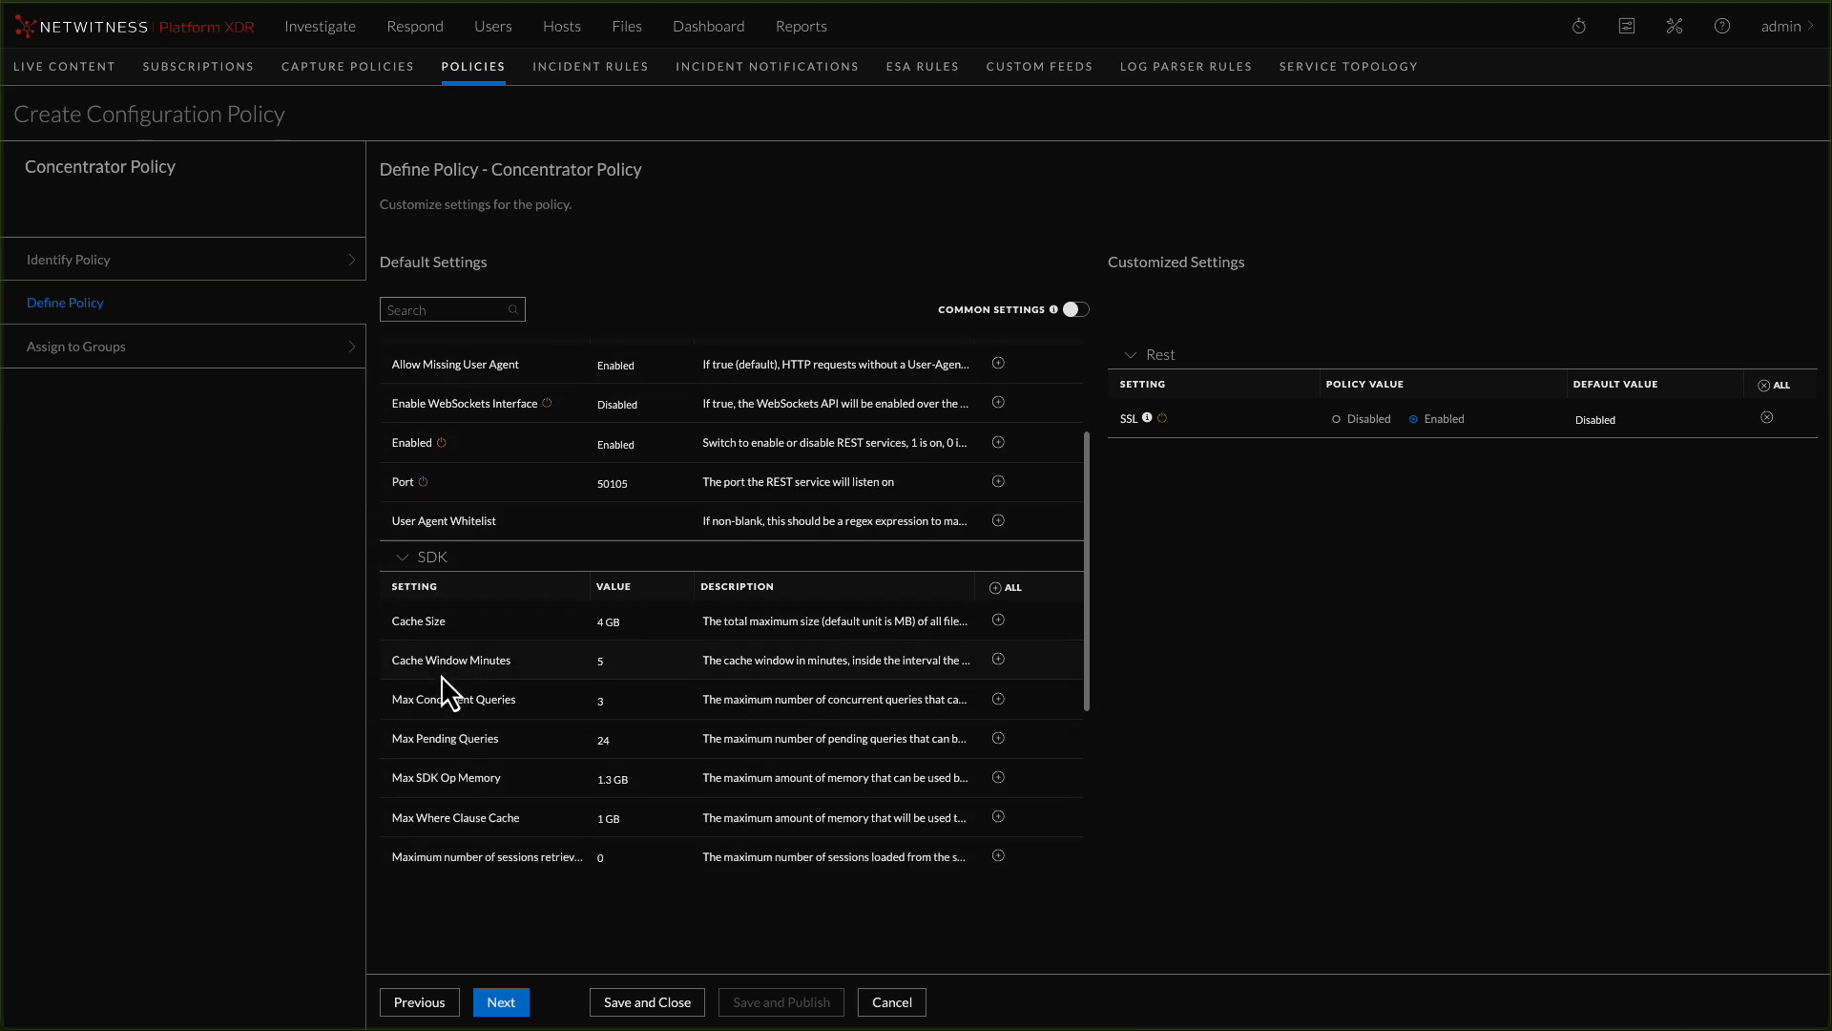
{"action": "left_click", "coordinate": [999, 659]}
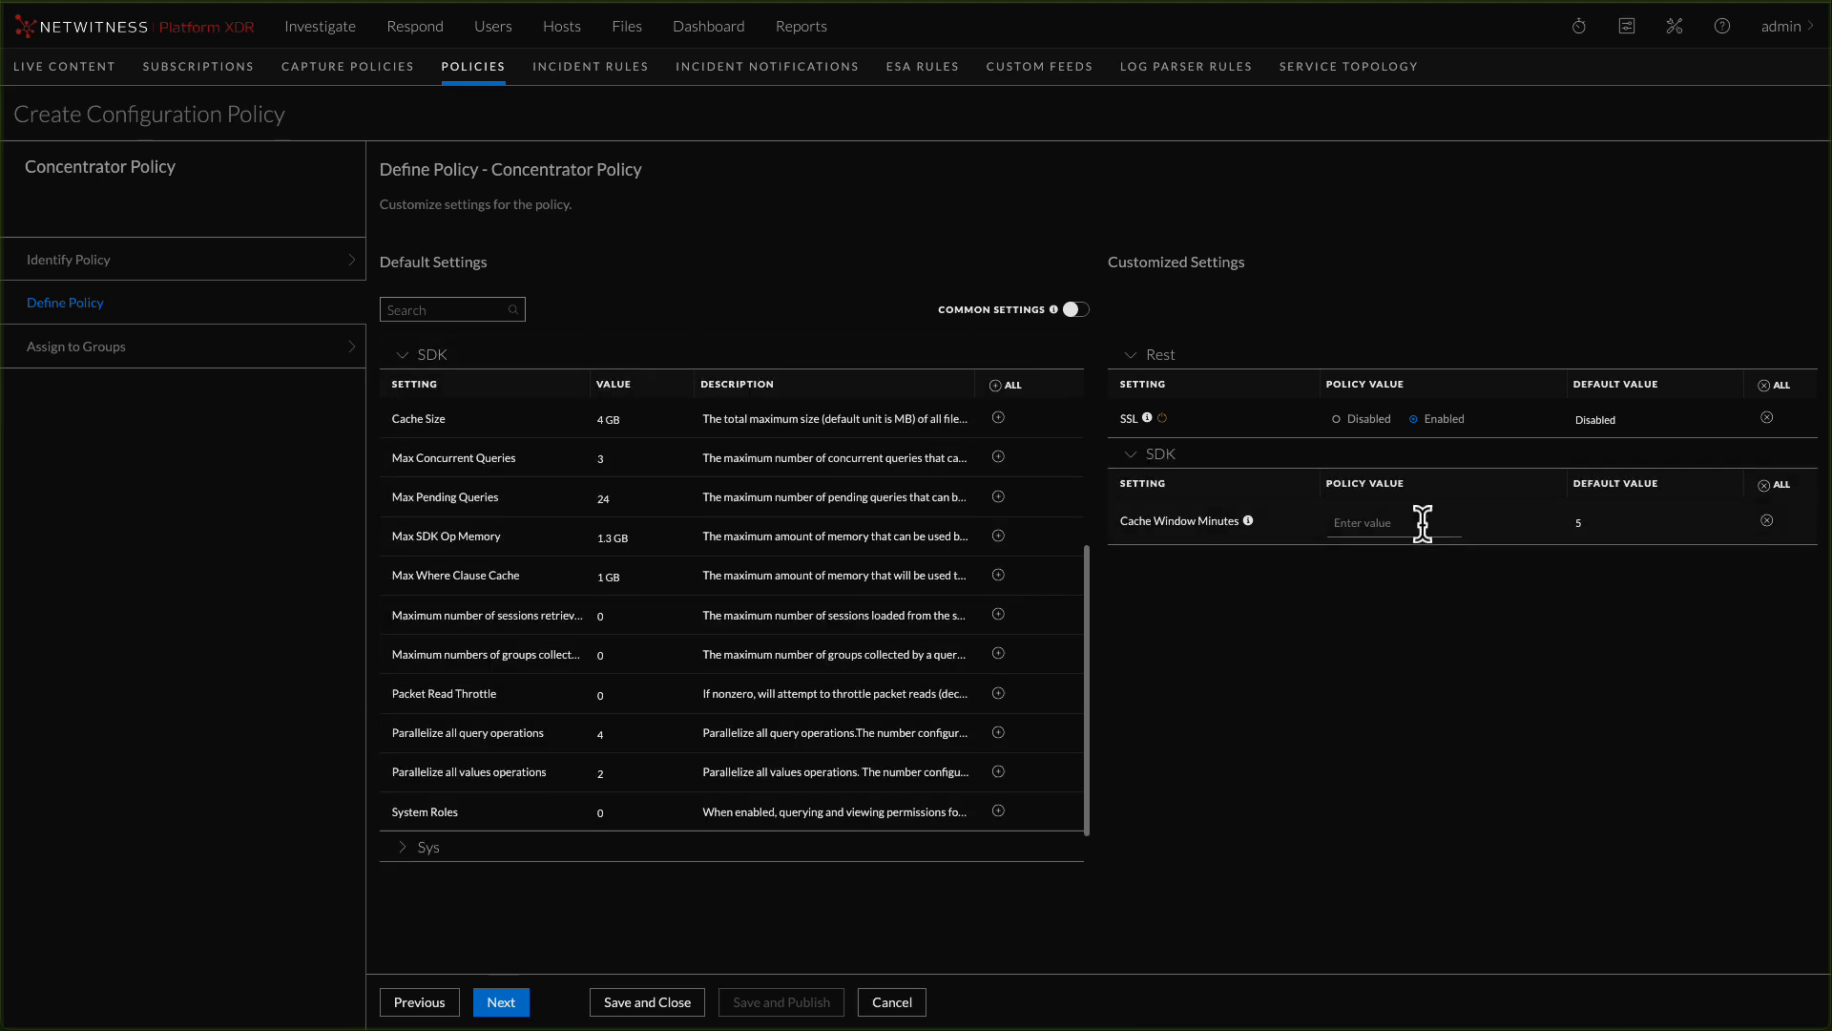
{"action": "left_click", "coordinate": [1420, 524]}
{"action": "type", "text": "0"}
Assign Concentrator Policy to Concentrator Group, then save and publish the policy
{"action": "left_click", "coordinate": [498, 1000]}
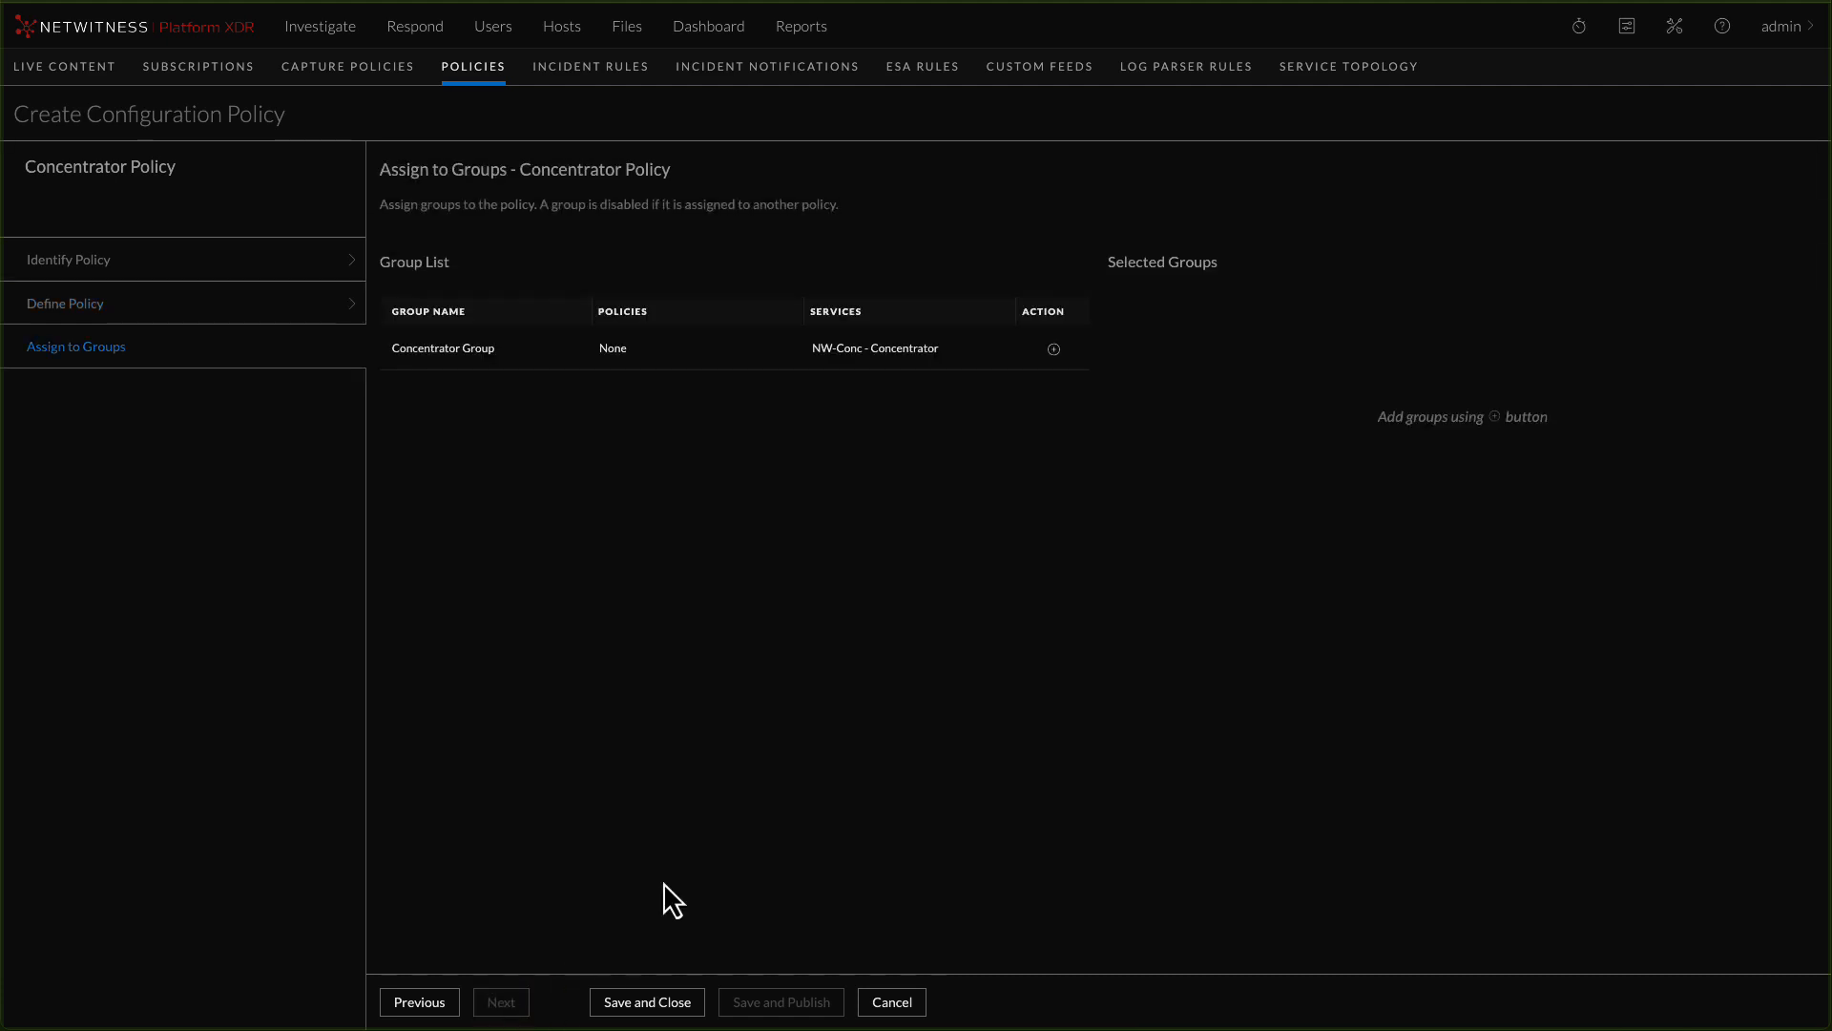
{"action": "left_click", "coordinate": [1053, 350]}
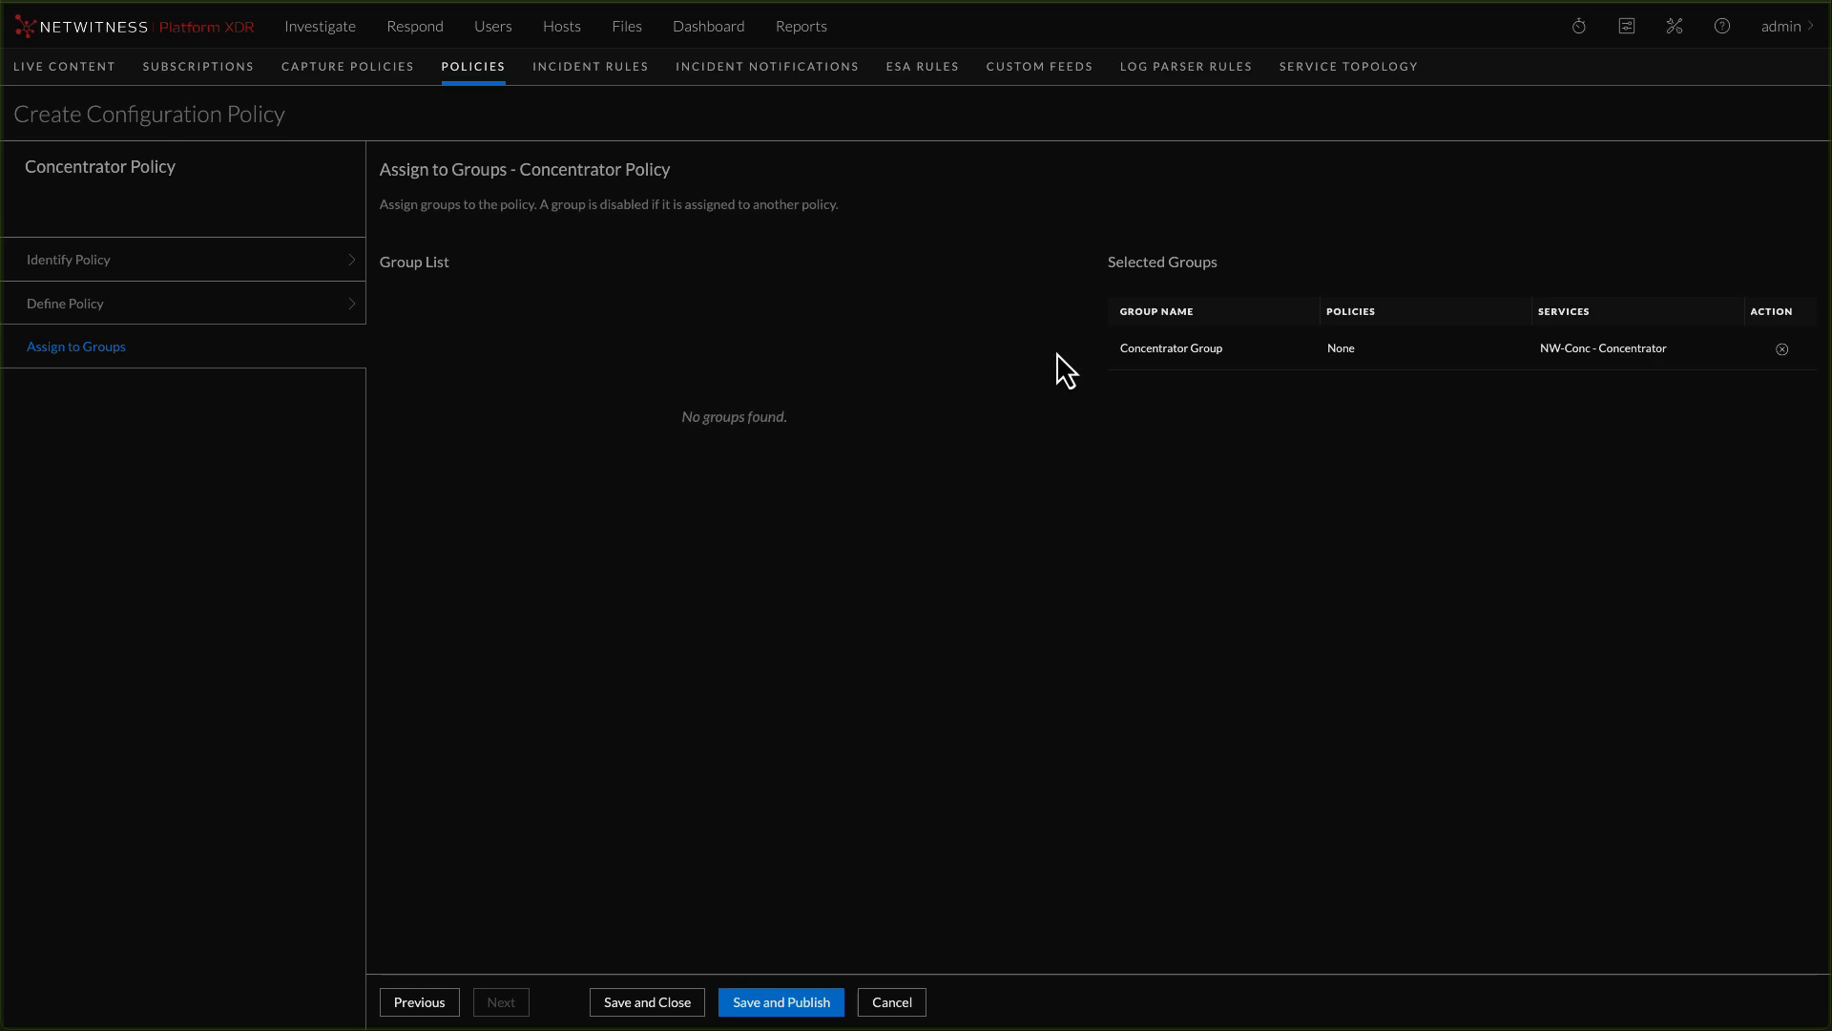
{"action": "left_click", "coordinate": [763, 1004]}
{"action": "left_click", "coordinate": [1170, 608]}
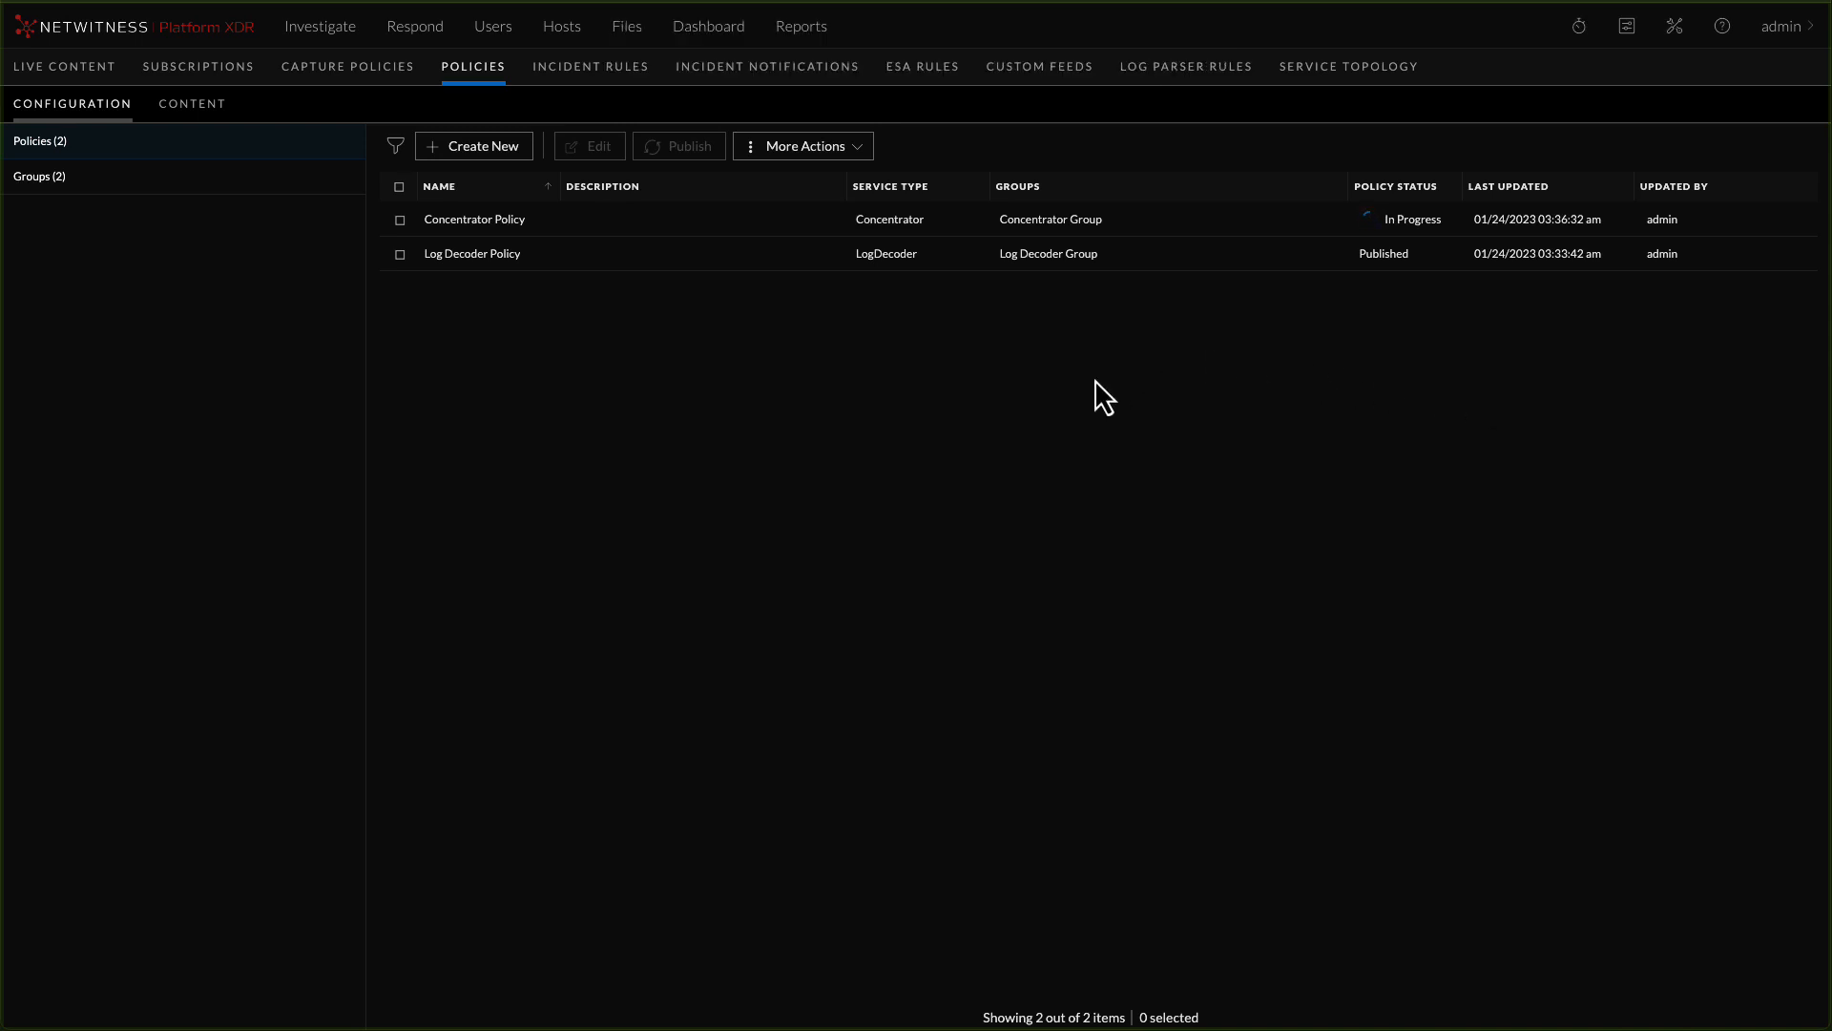
Start a new configuration group named "Network Decoder Group" with the service type Decoder
{"action": "left_click", "coordinate": [36, 187]}
{"action": "left_click", "coordinate": [480, 148]}
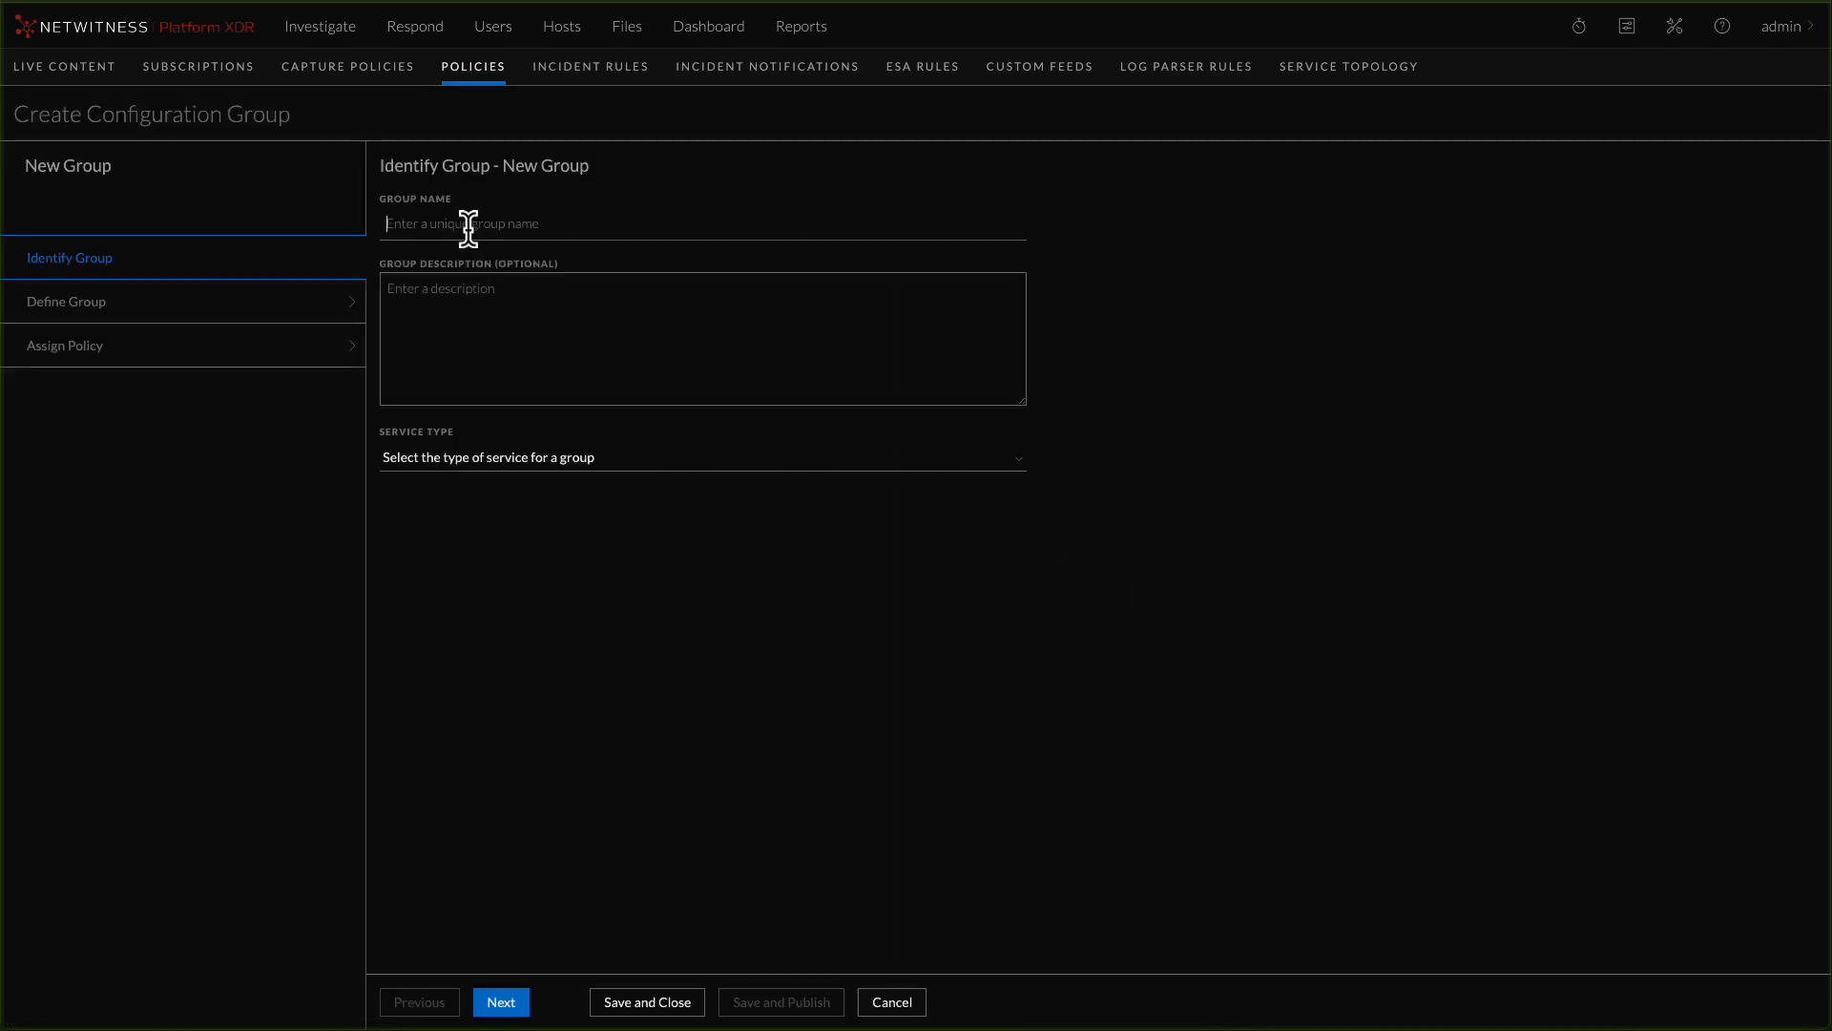
{"action": "left_click", "coordinate": [468, 227]}
{"action": "type", "text": "Network Decoder Group"}
{"action": "left_click", "coordinate": [462, 462]}
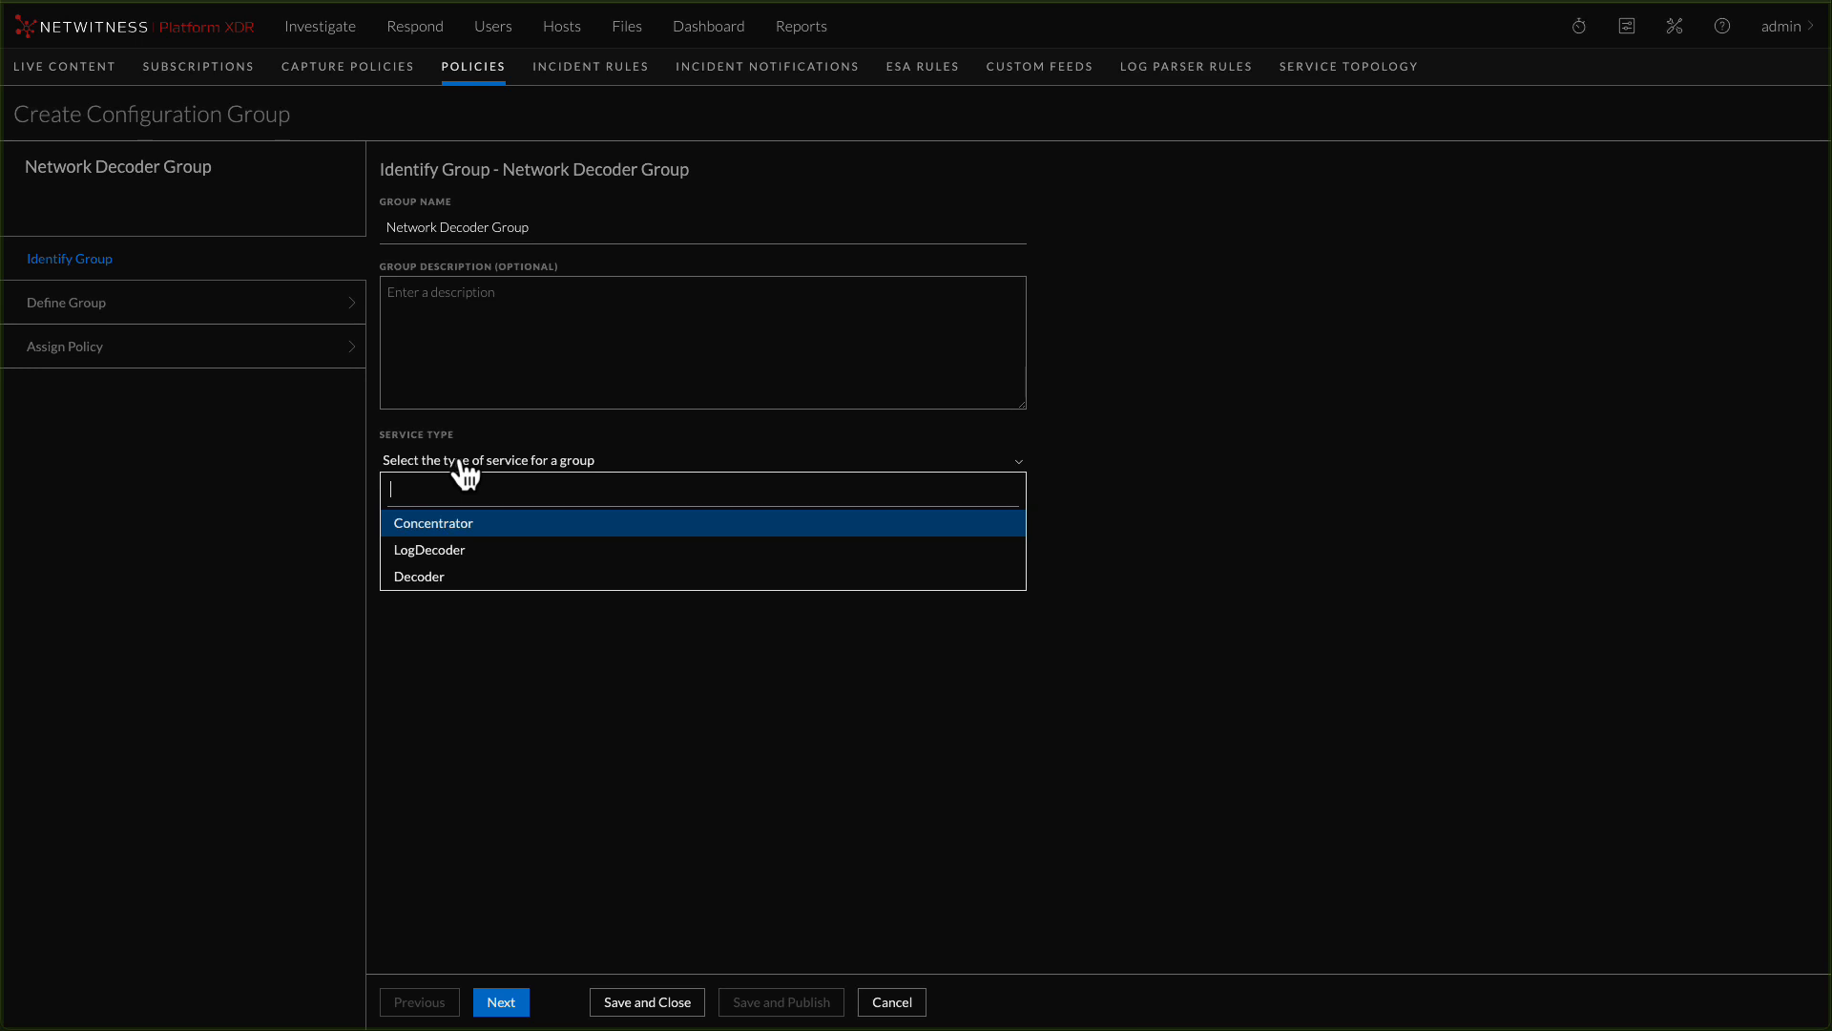
{"action": "left_click", "coordinate": [434, 575]}
Add the NW-PK - Decoder service to Network Decoder Group and save the group
{"action": "left_click", "coordinate": [498, 1000]}
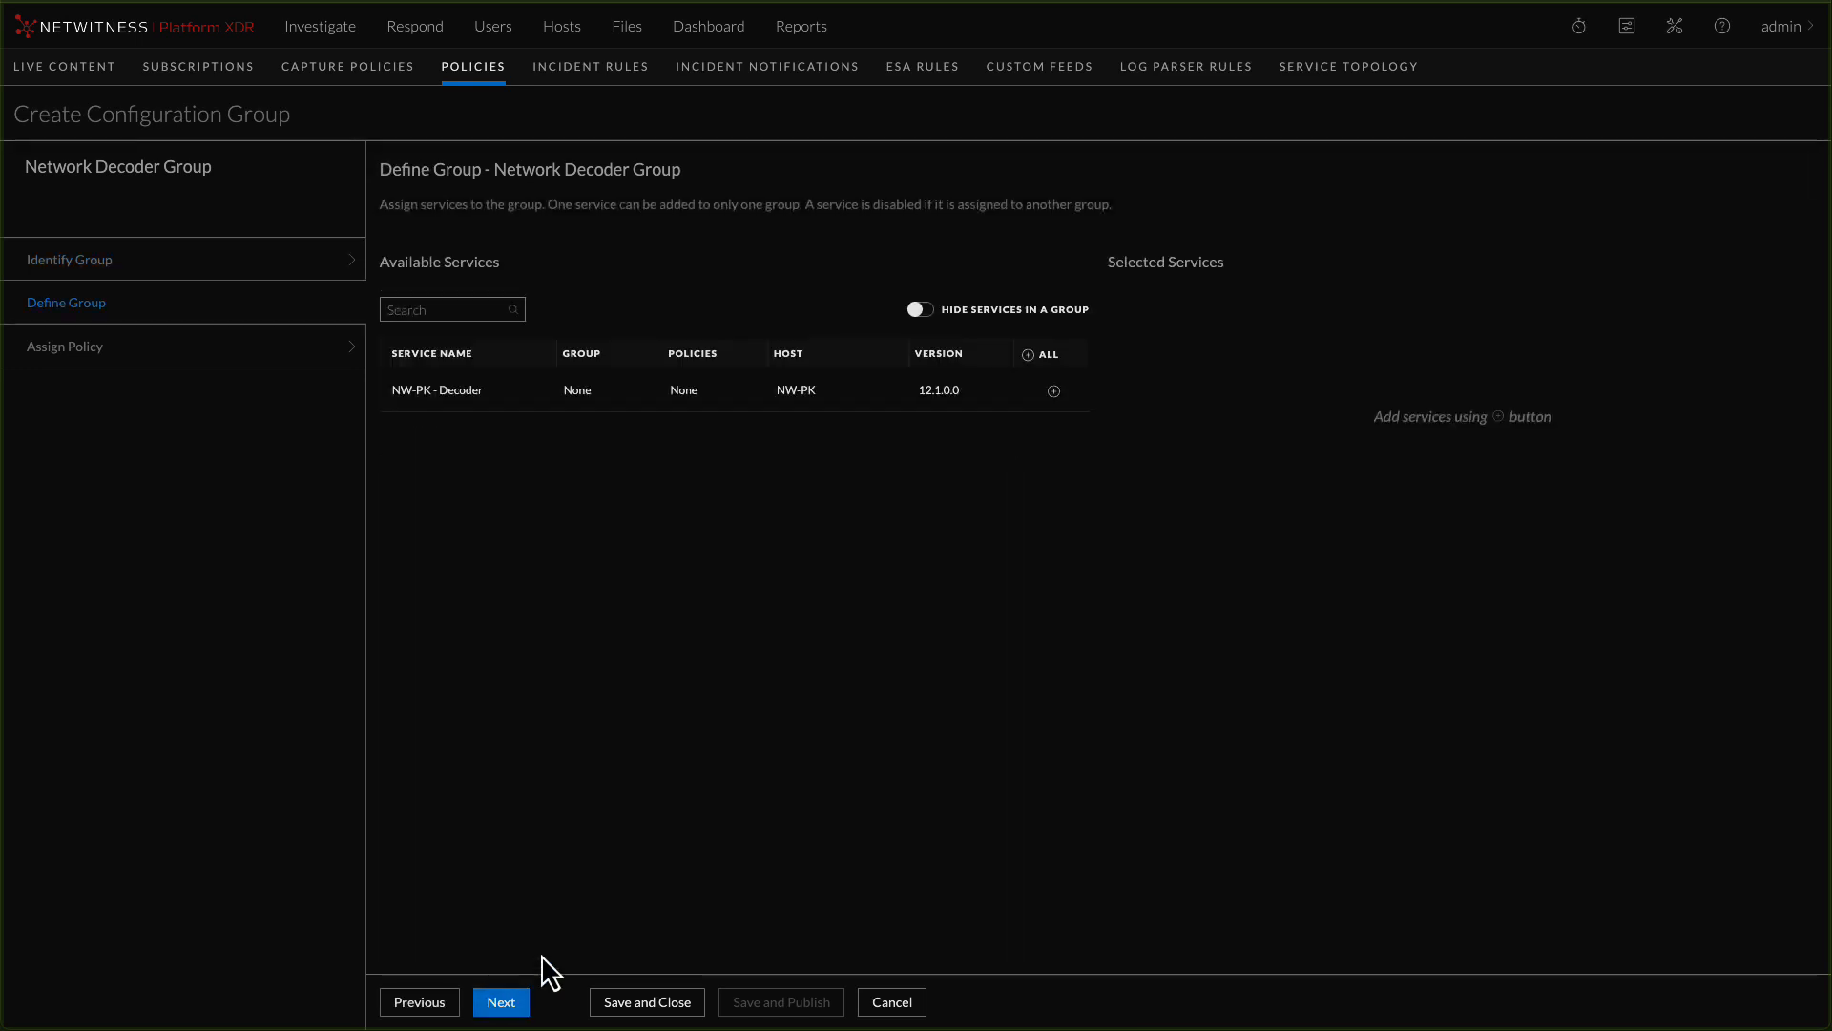
{"action": "left_click", "coordinate": [1054, 392]}
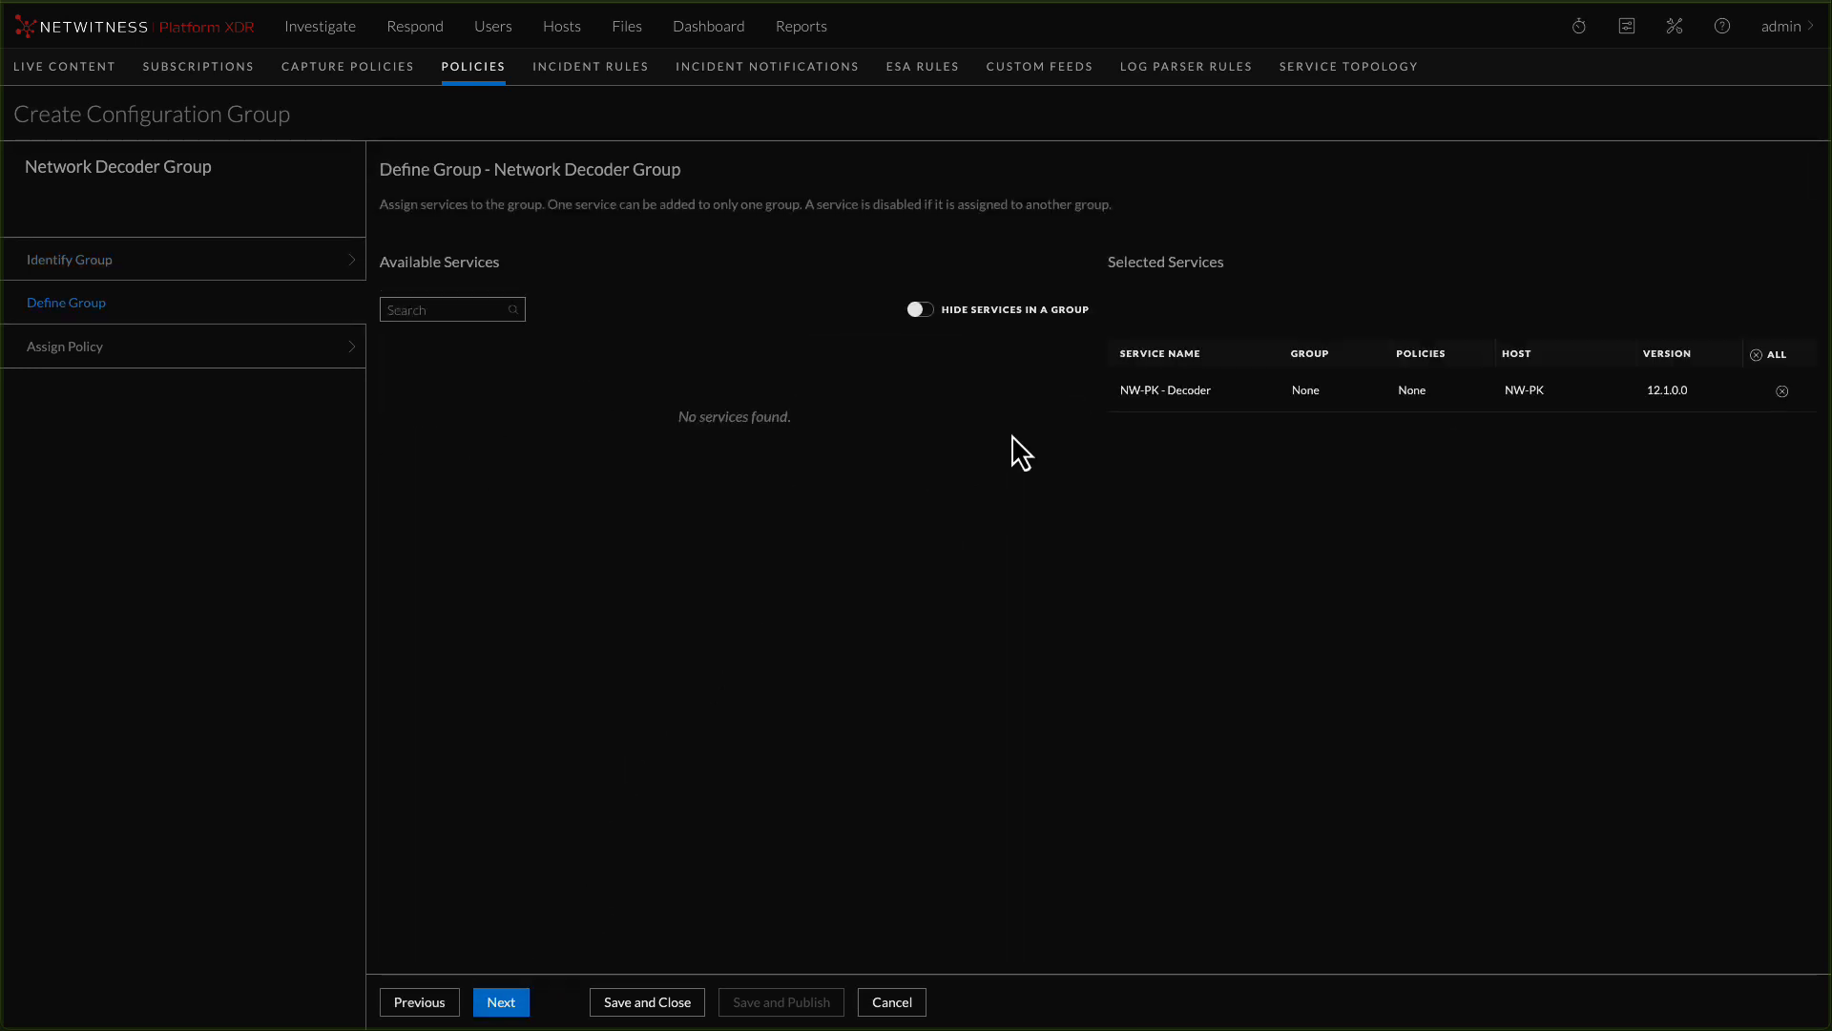
{"action": "left_click", "coordinate": [647, 1009]}
Start a new configuration policy named "Decoder Policy" with the service type Decoder
{"action": "left_click", "coordinate": [57, 143]}
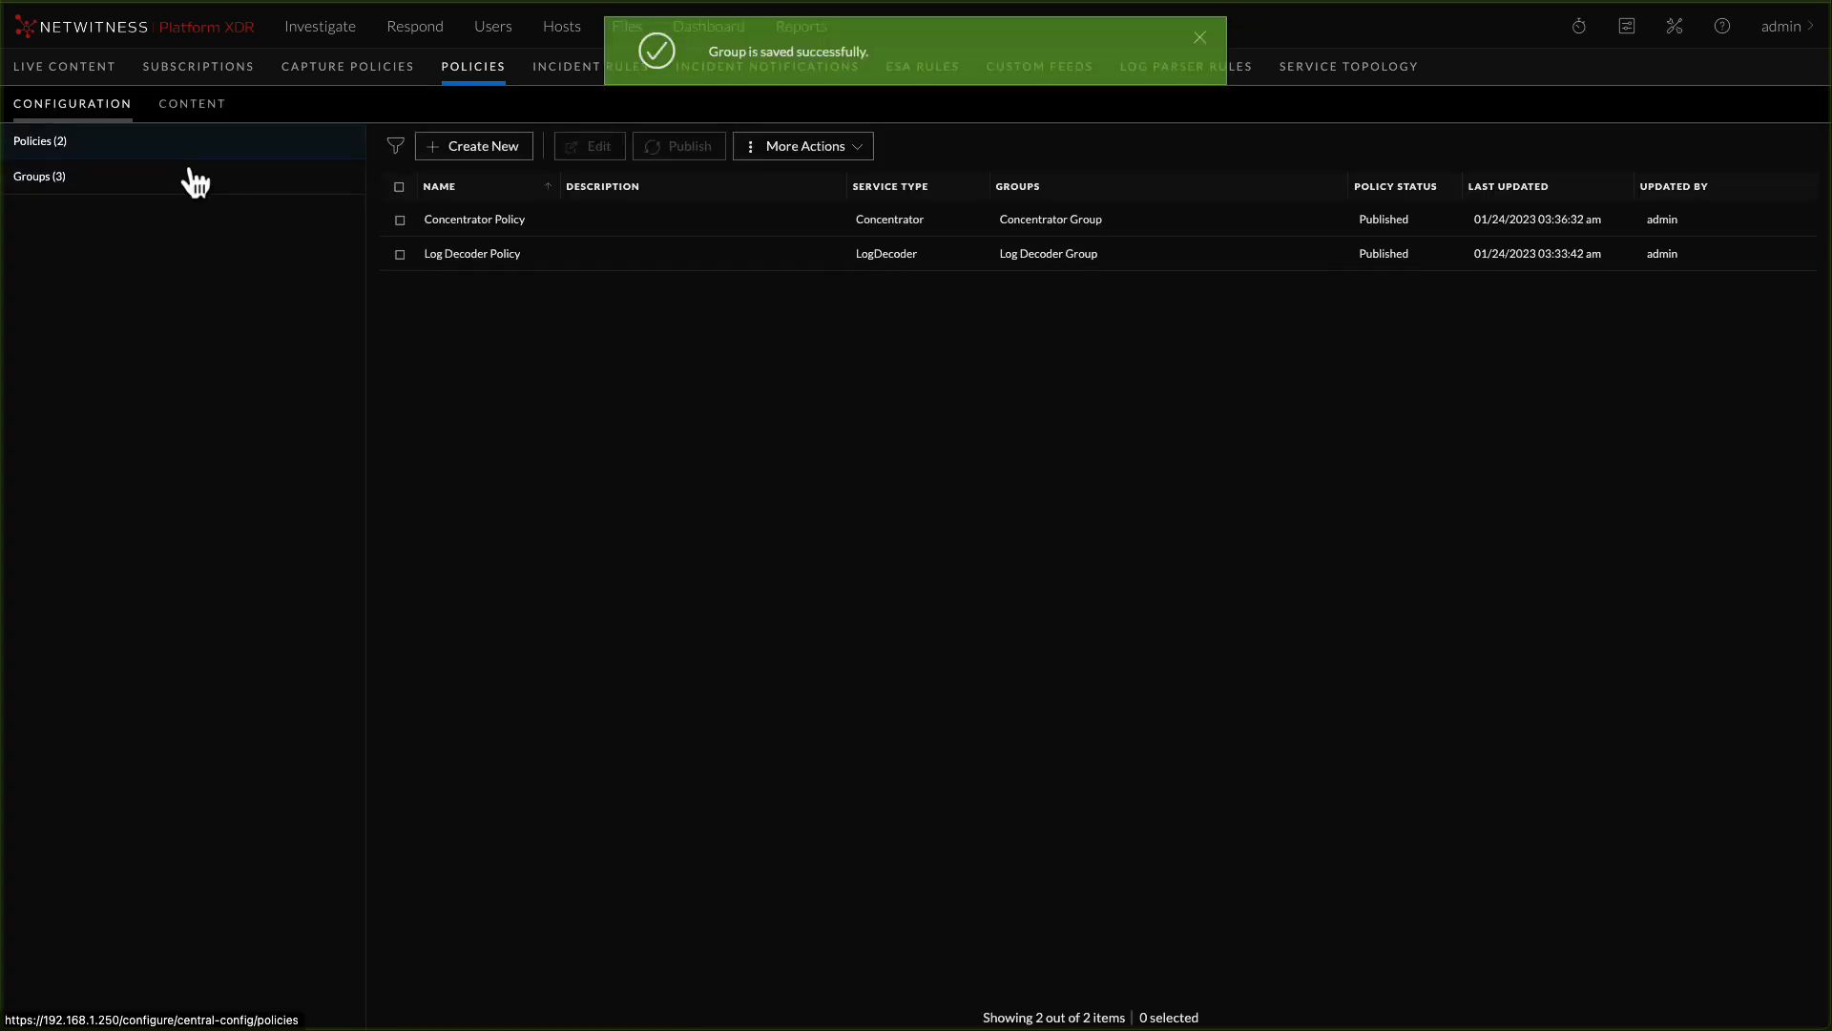
{"action": "left_click", "coordinate": [491, 148]}
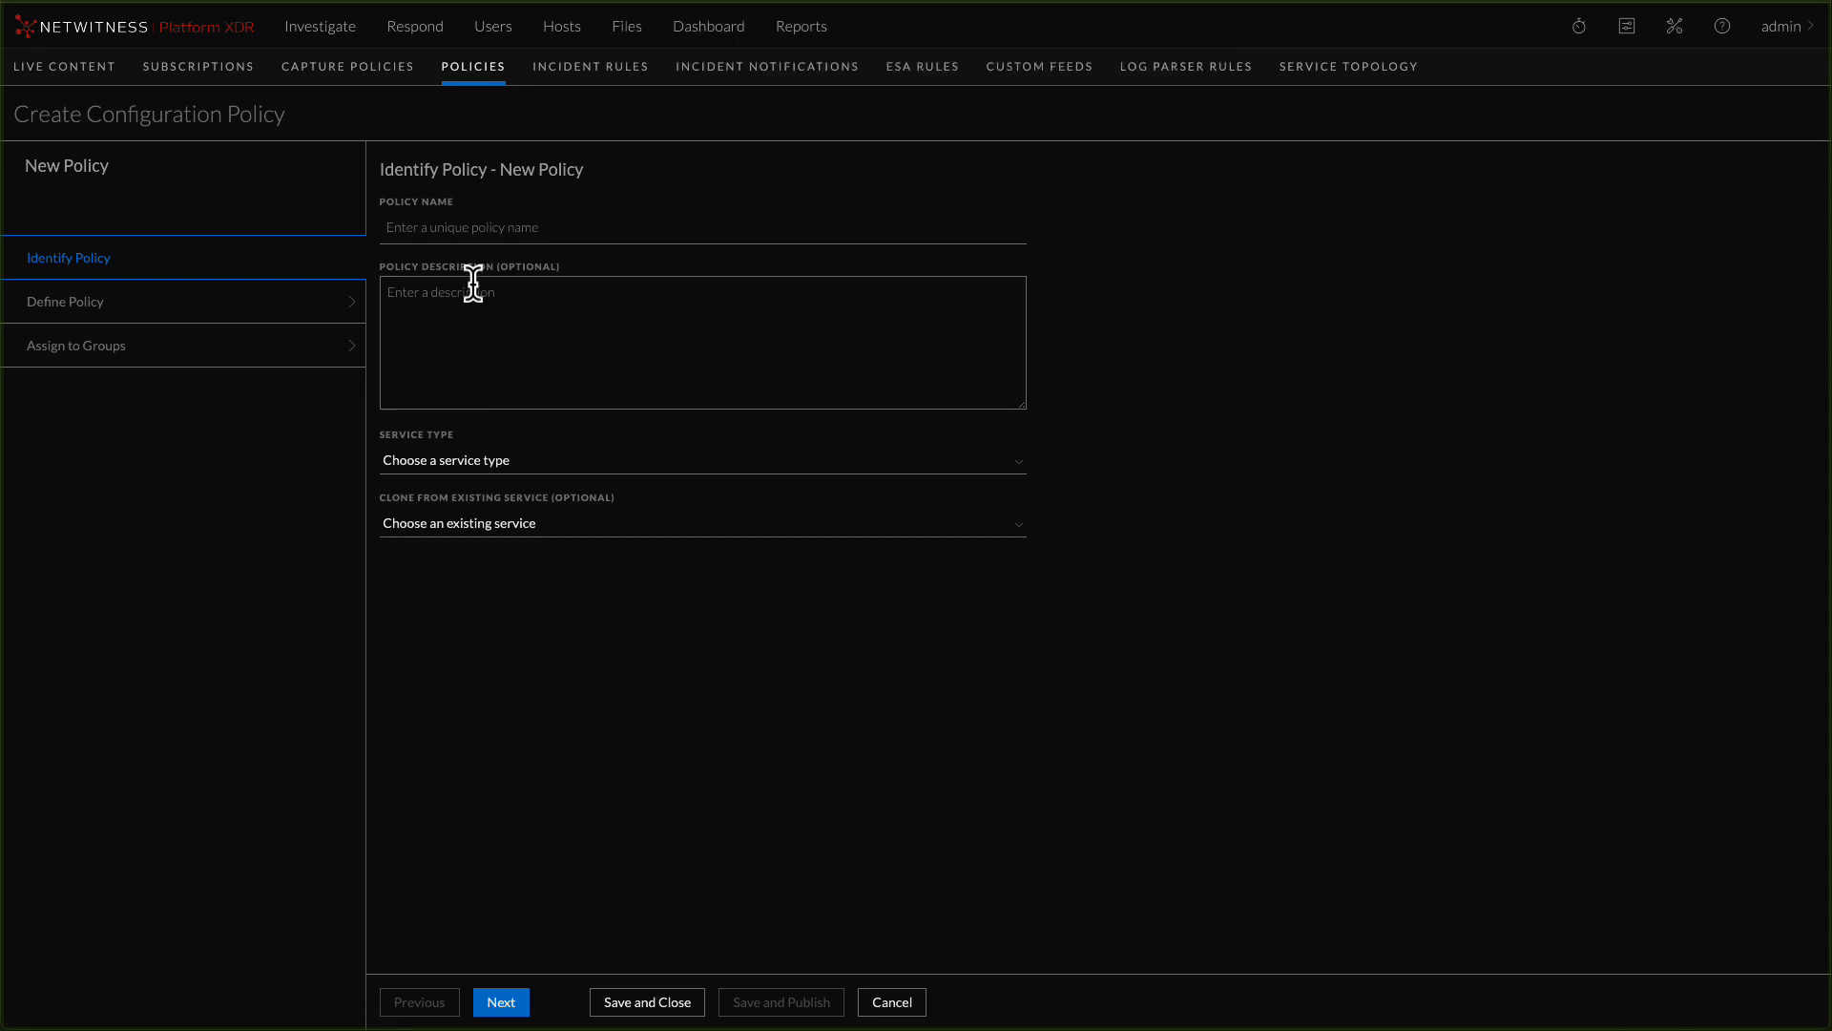
{"action": "type", "text": "Decoder Policy"}
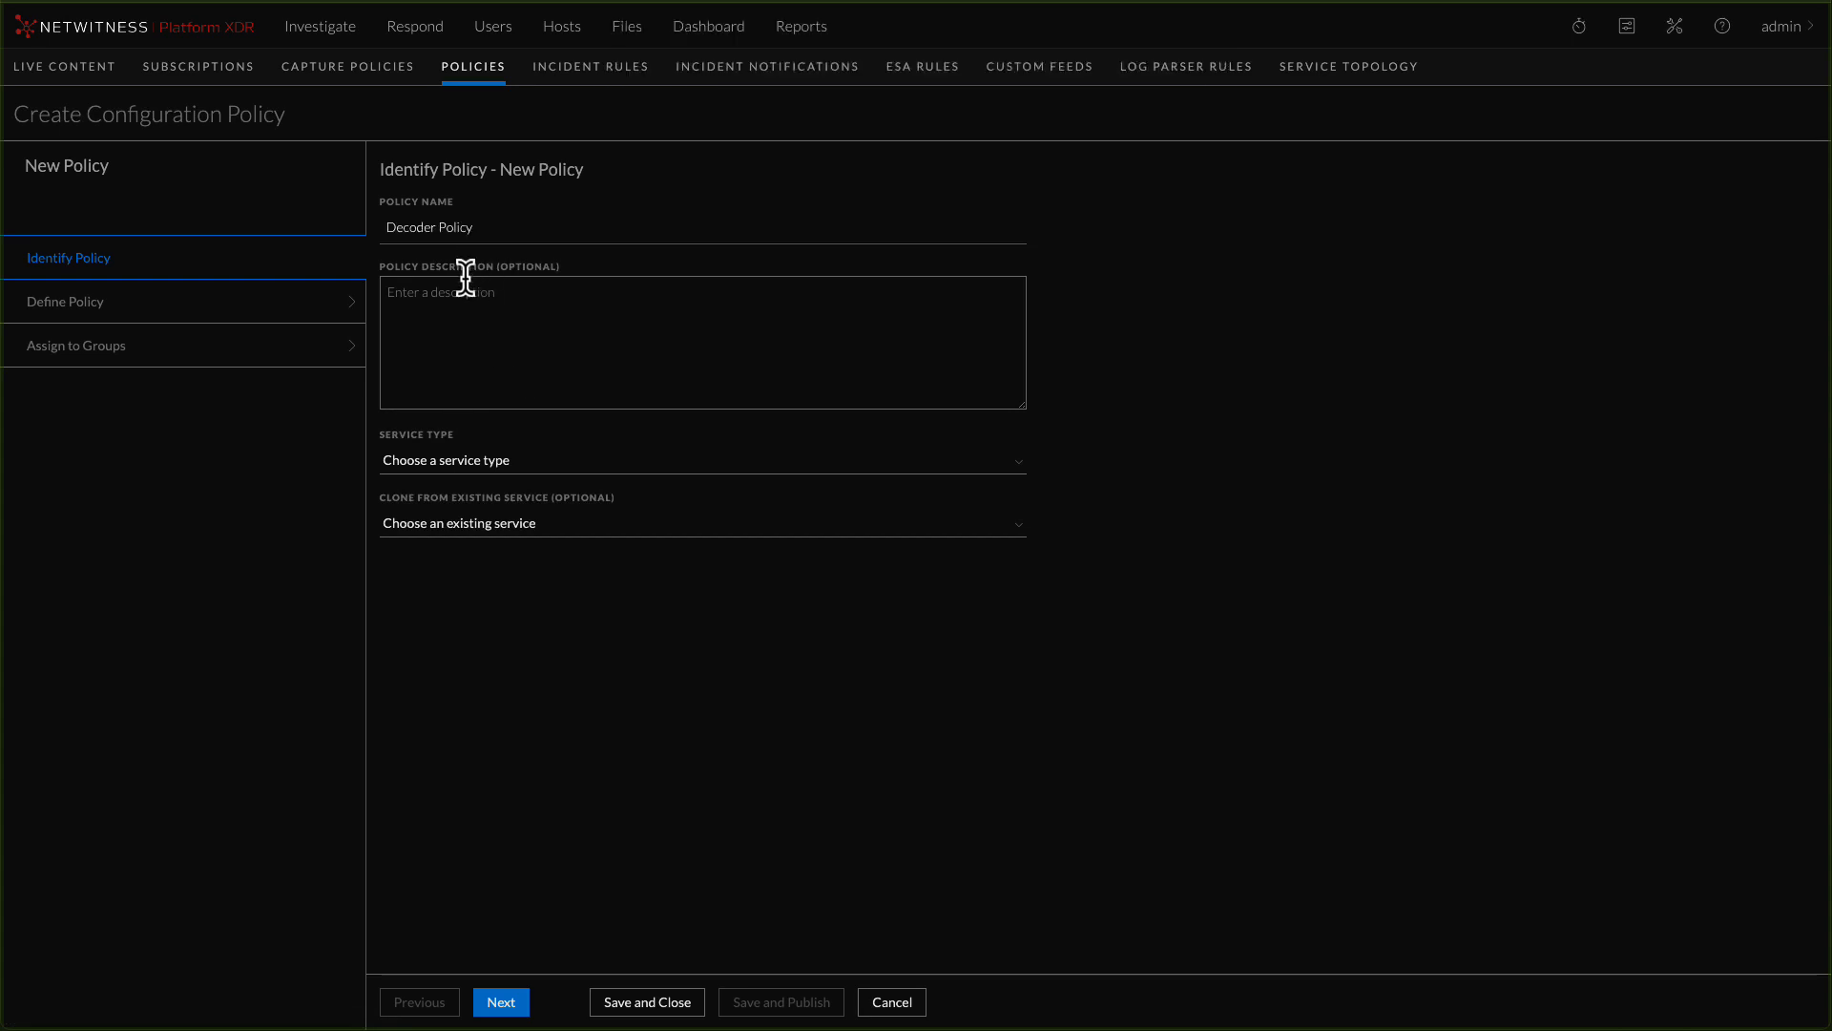
{"action": "left_click", "coordinate": [469, 466]}
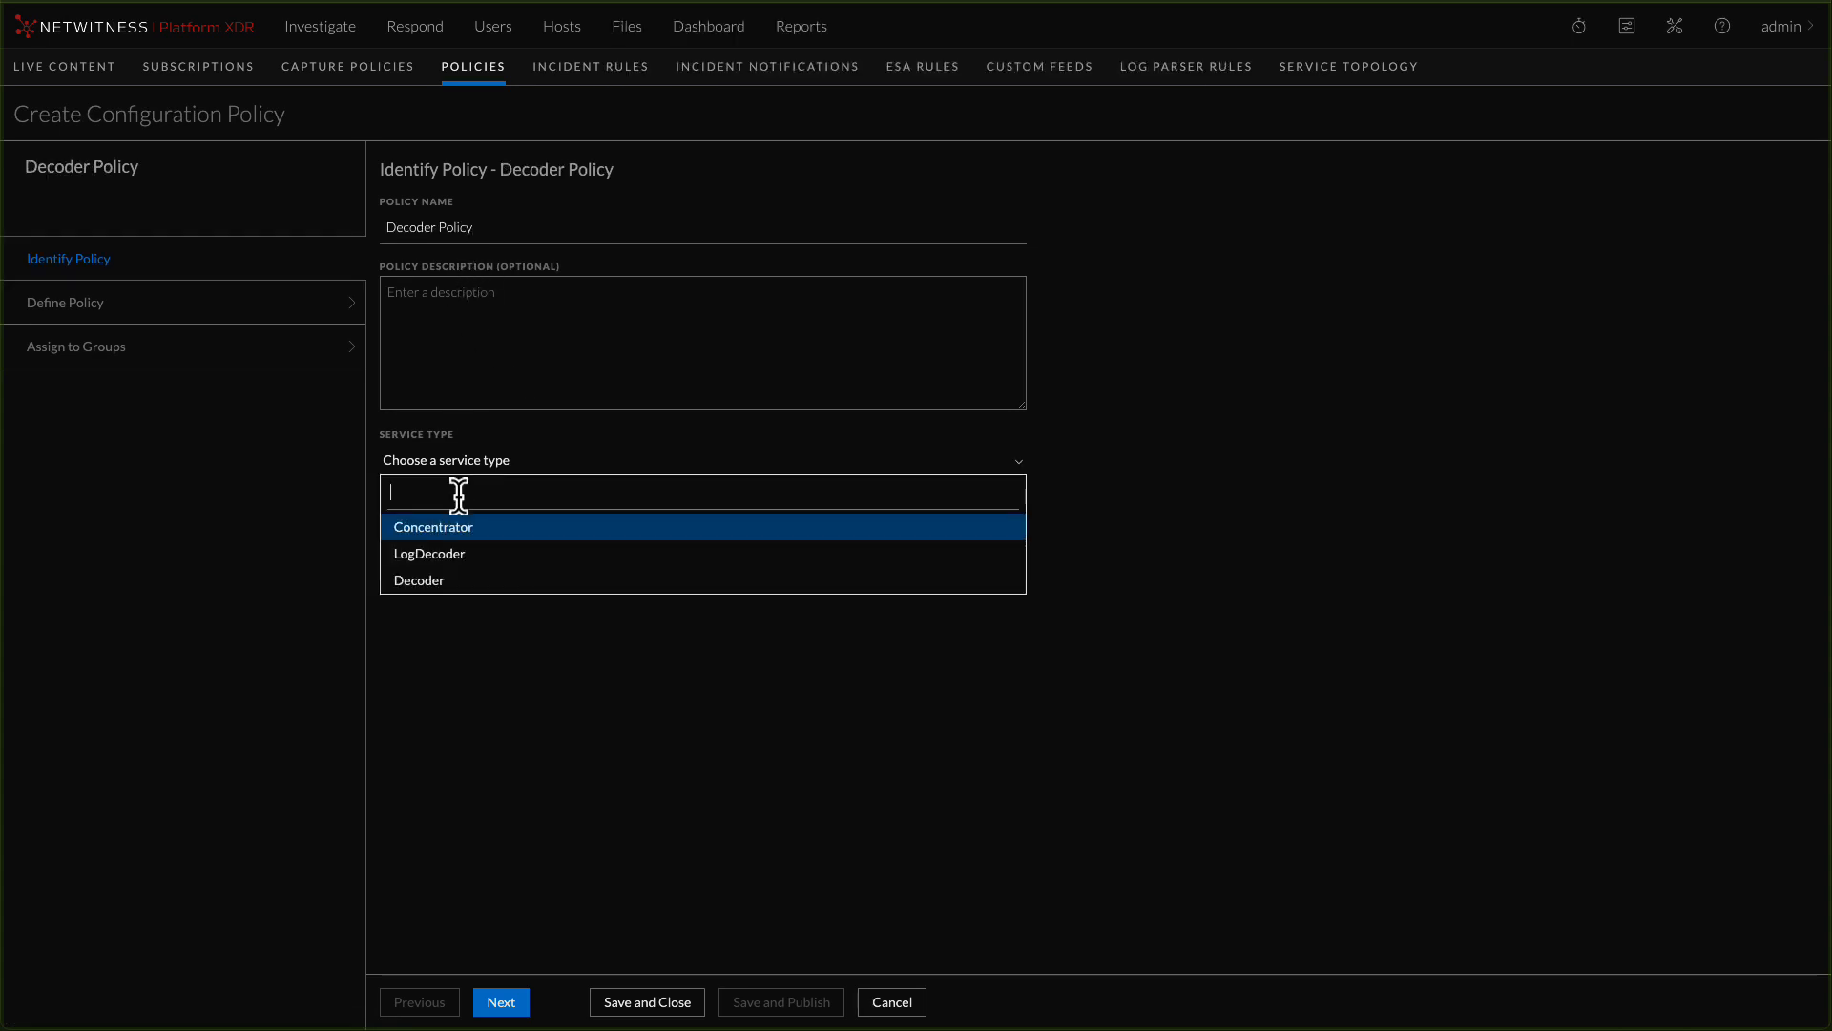
{"action": "left_click", "coordinate": [430, 581]}
Add the Rest SSL setting to the Decoder Policy's customized settings and set its policy value to Enabled
{"action": "left_click", "coordinate": [502, 1002]}
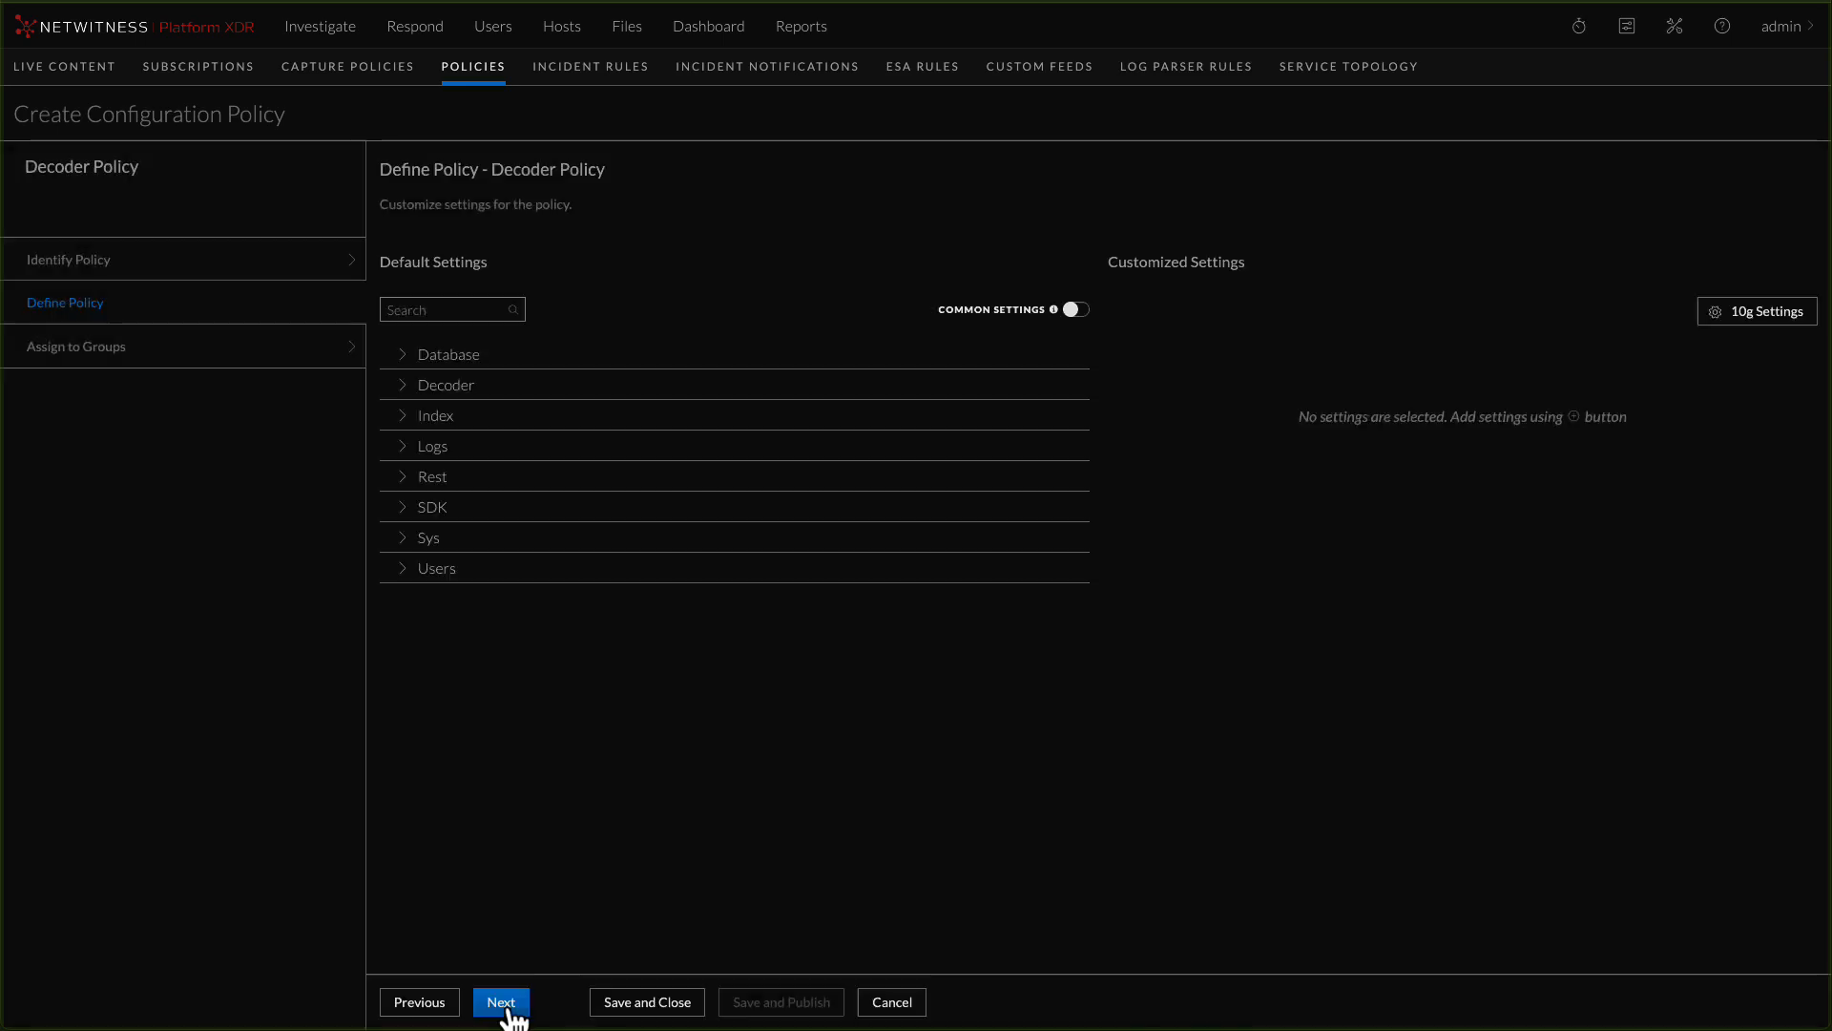
{"action": "left_click", "coordinate": [484, 479]}
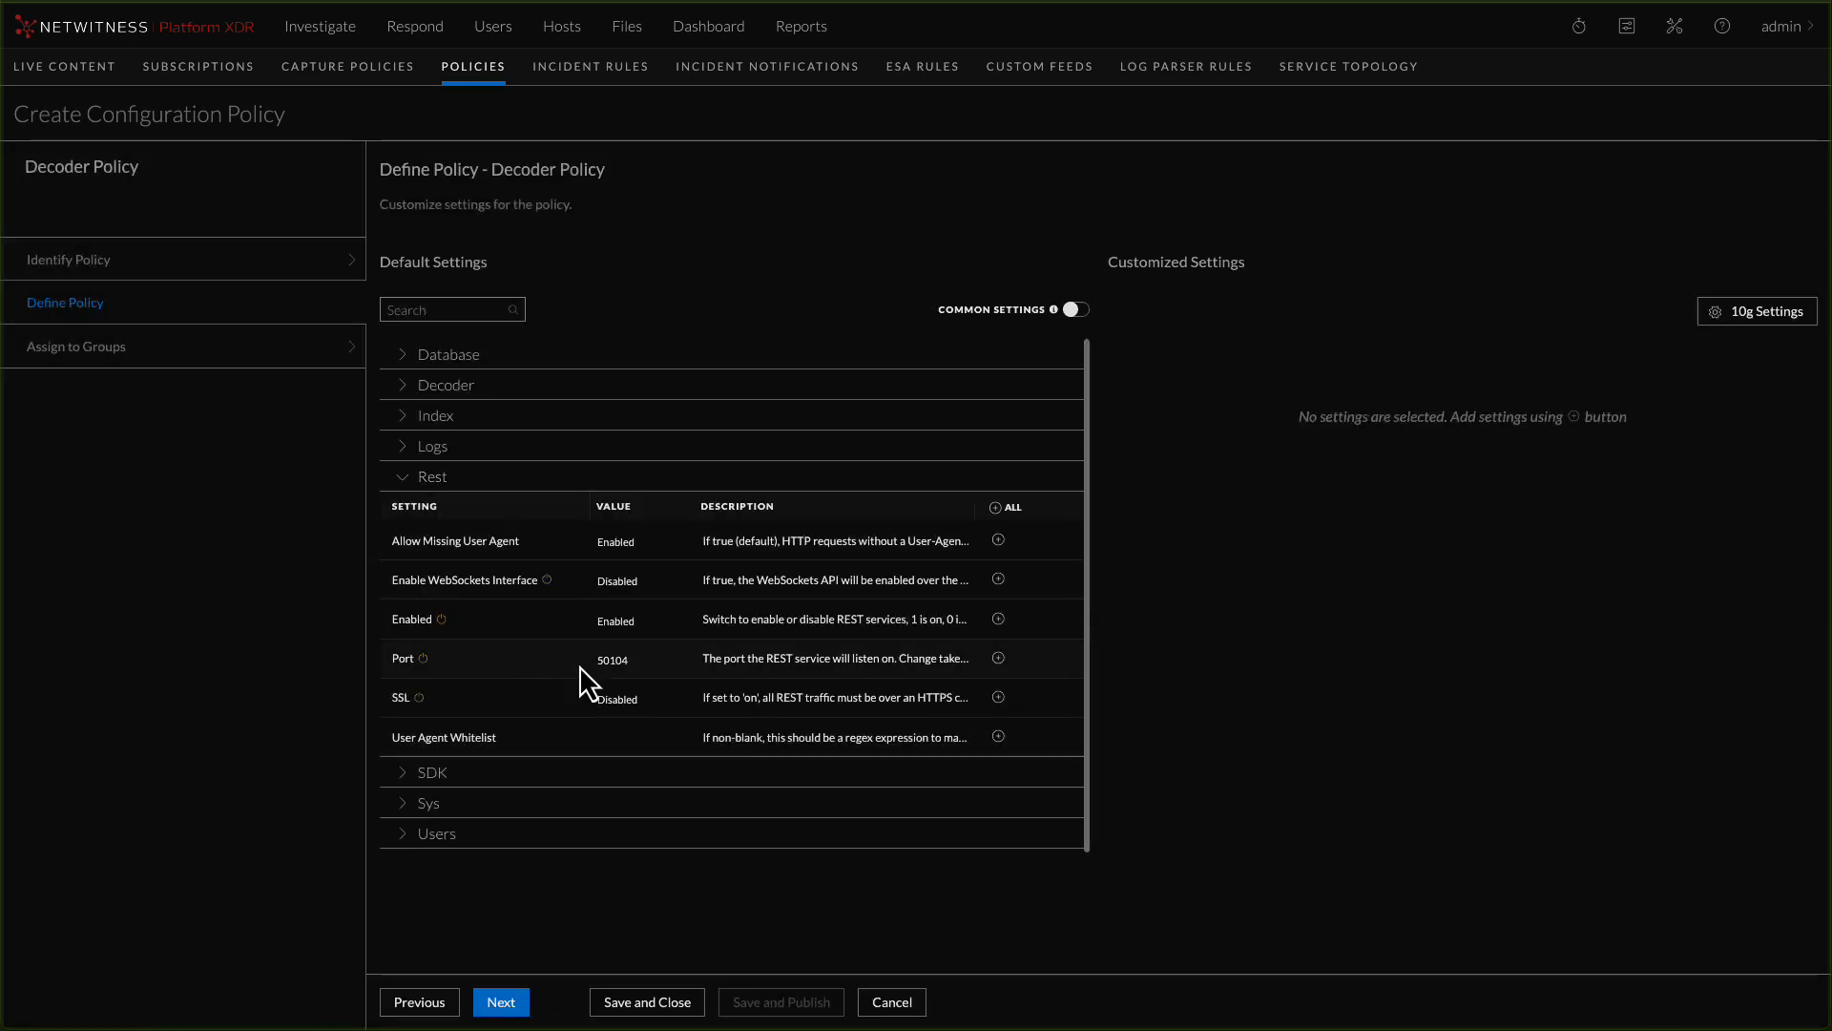
{"action": "left_click", "coordinate": [998, 697]}
{"action": "left_click", "coordinate": [1409, 426]}
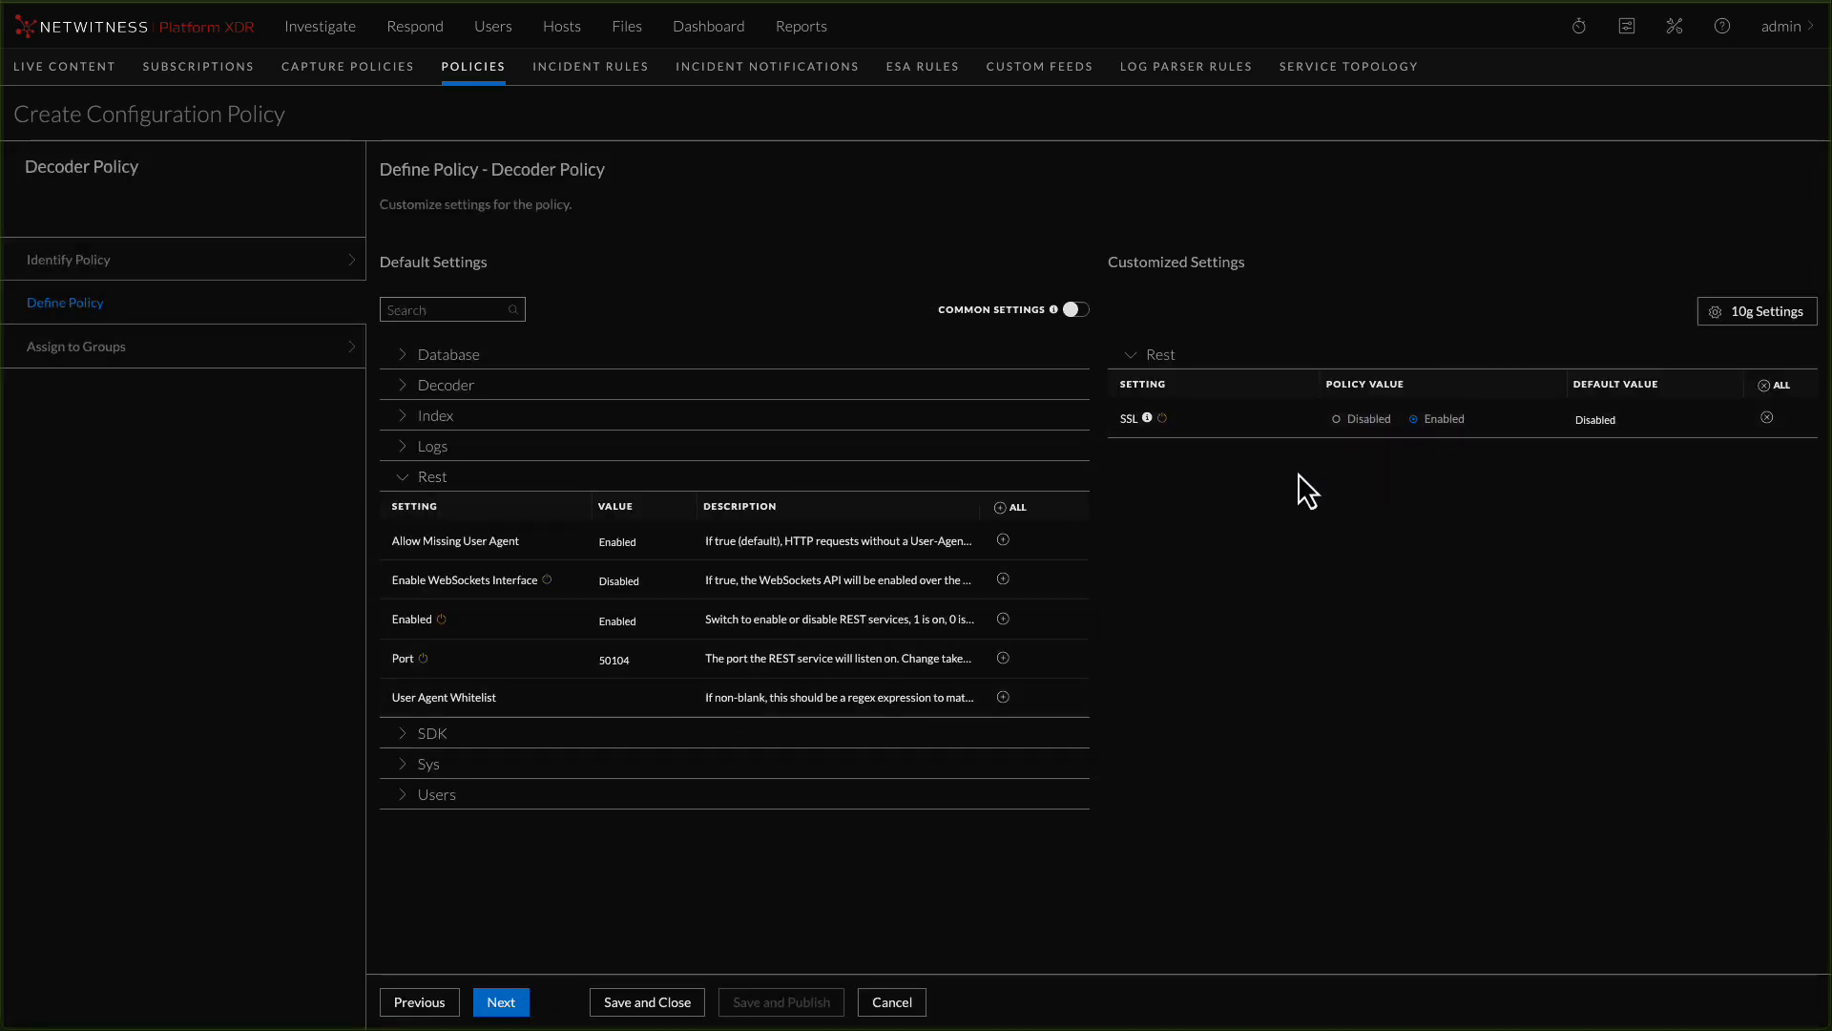
Add the SDK Cache Window Minutes setting to the Decoder Policy and set its policy value to 0
{"action": "left_click", "coordinate": [468, 731]}
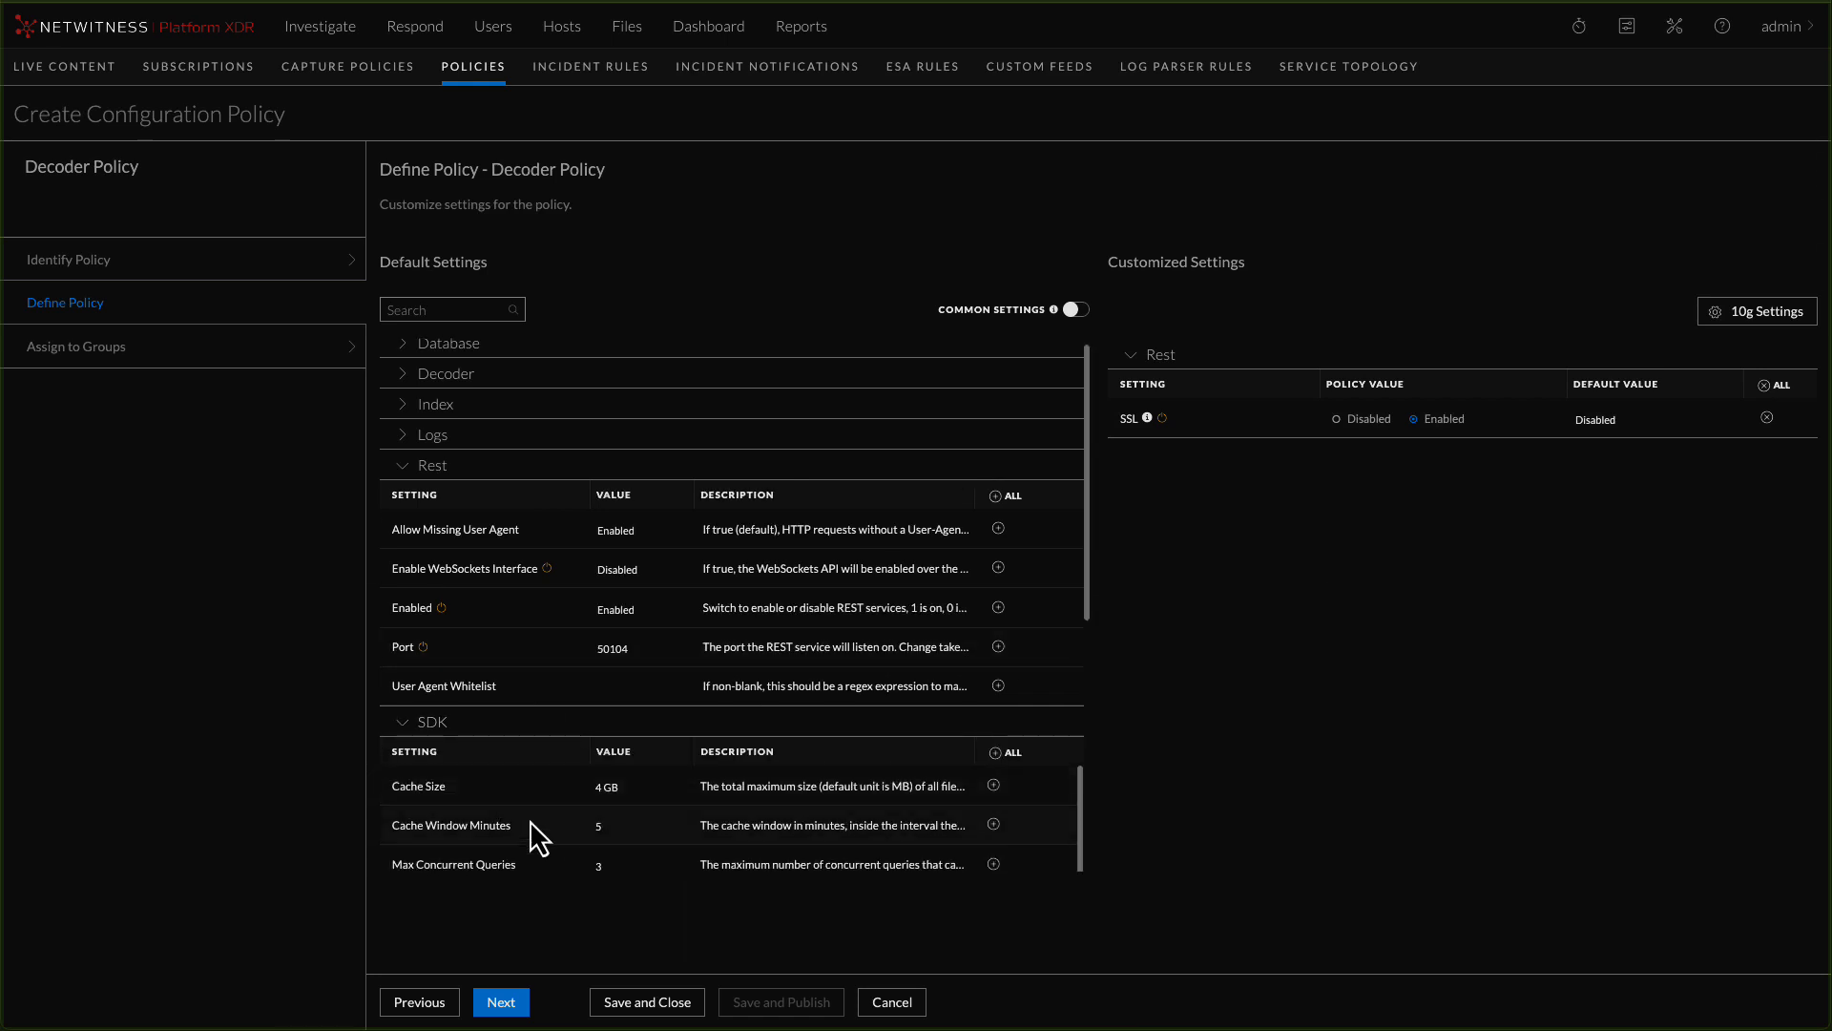
{"action": "left_click", "coordinate": [994, 825]}
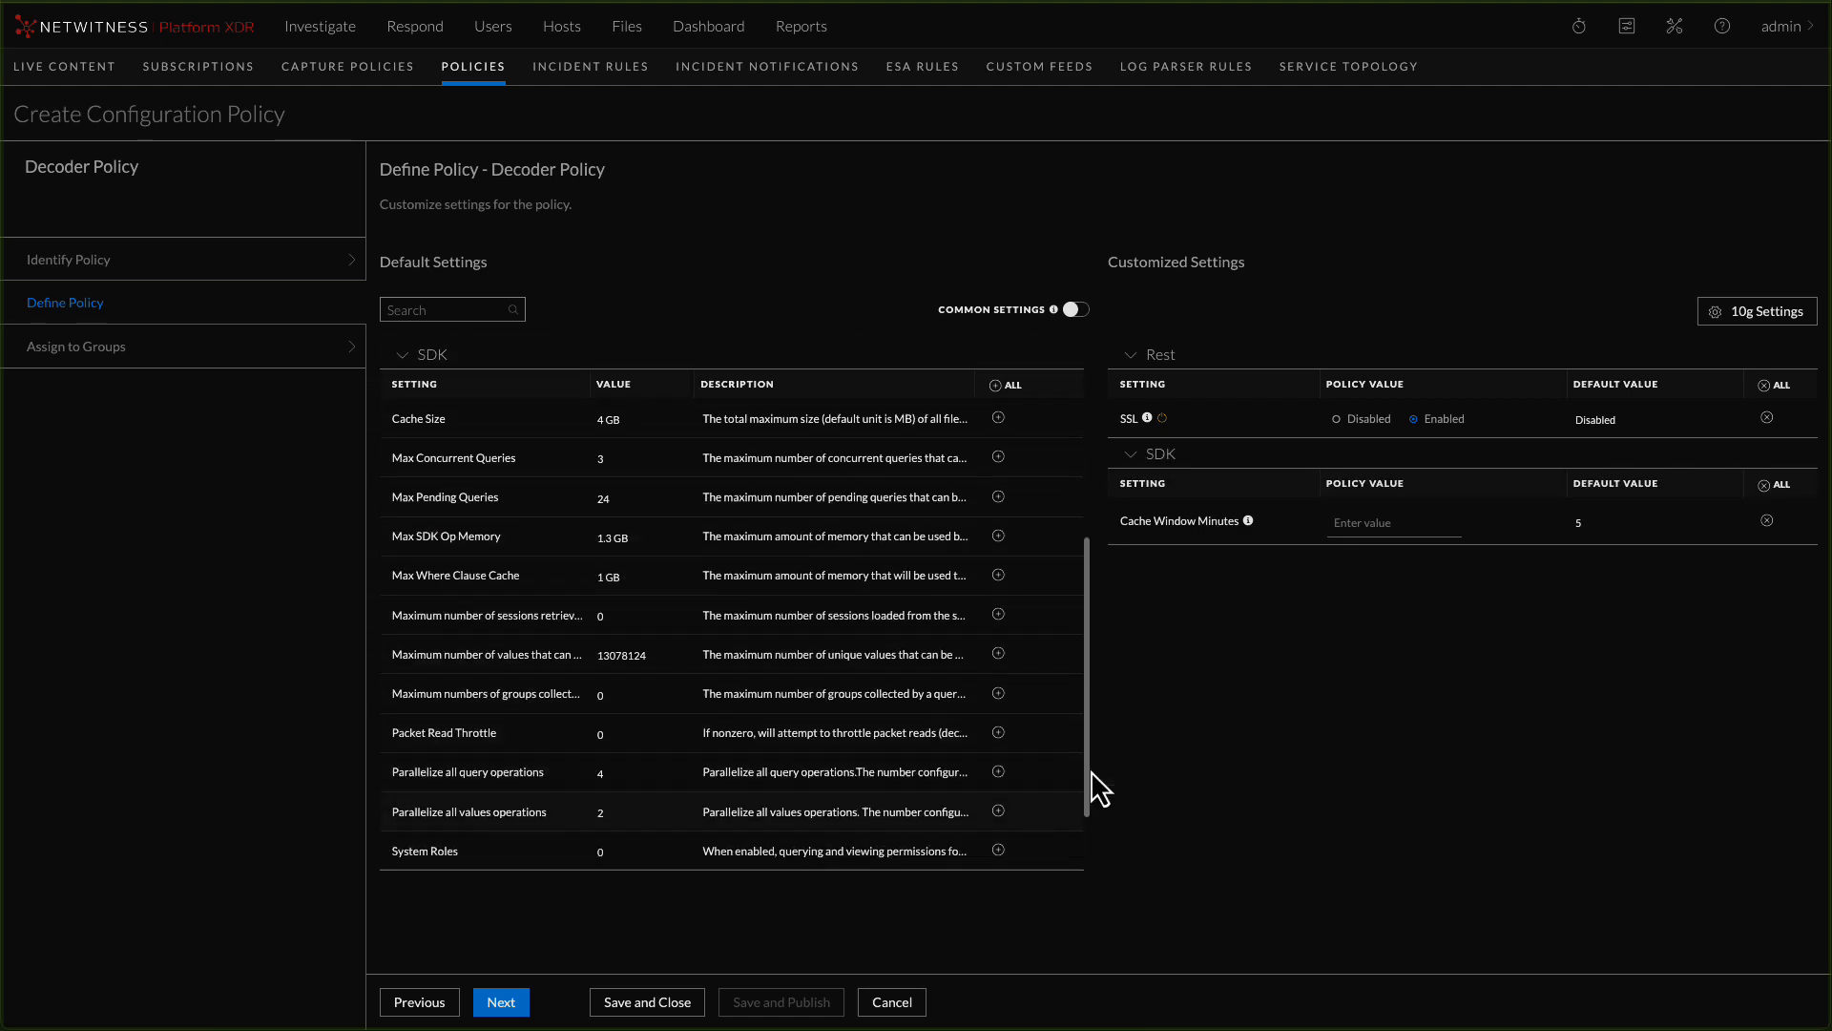
{"action": "left_click", "coordinate": [1386, 522]}
{"action": "type", "text": "0"}
Assign Decoder Policy to Network Decoder Group, then save and publish the policy
{"action": "left_click", "coordinate": [501, 1001]}
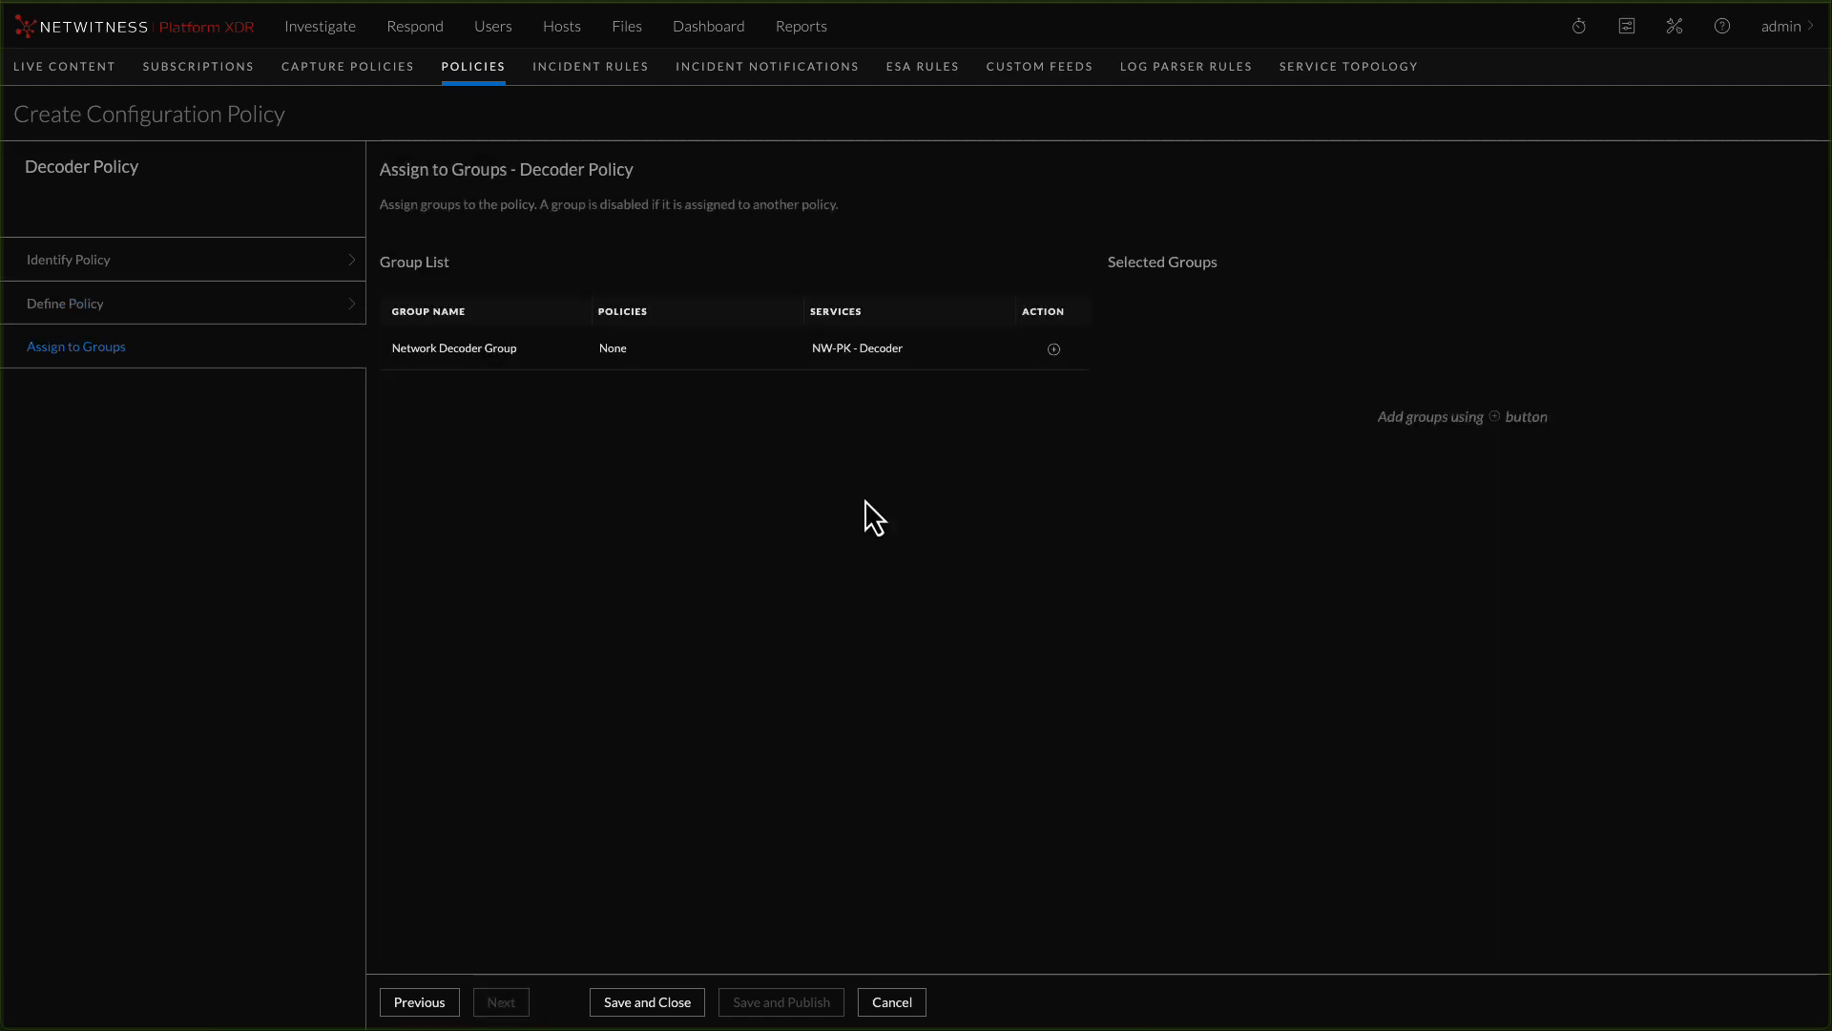
{"action": "left_click", "coordinate": [1053, 350]}
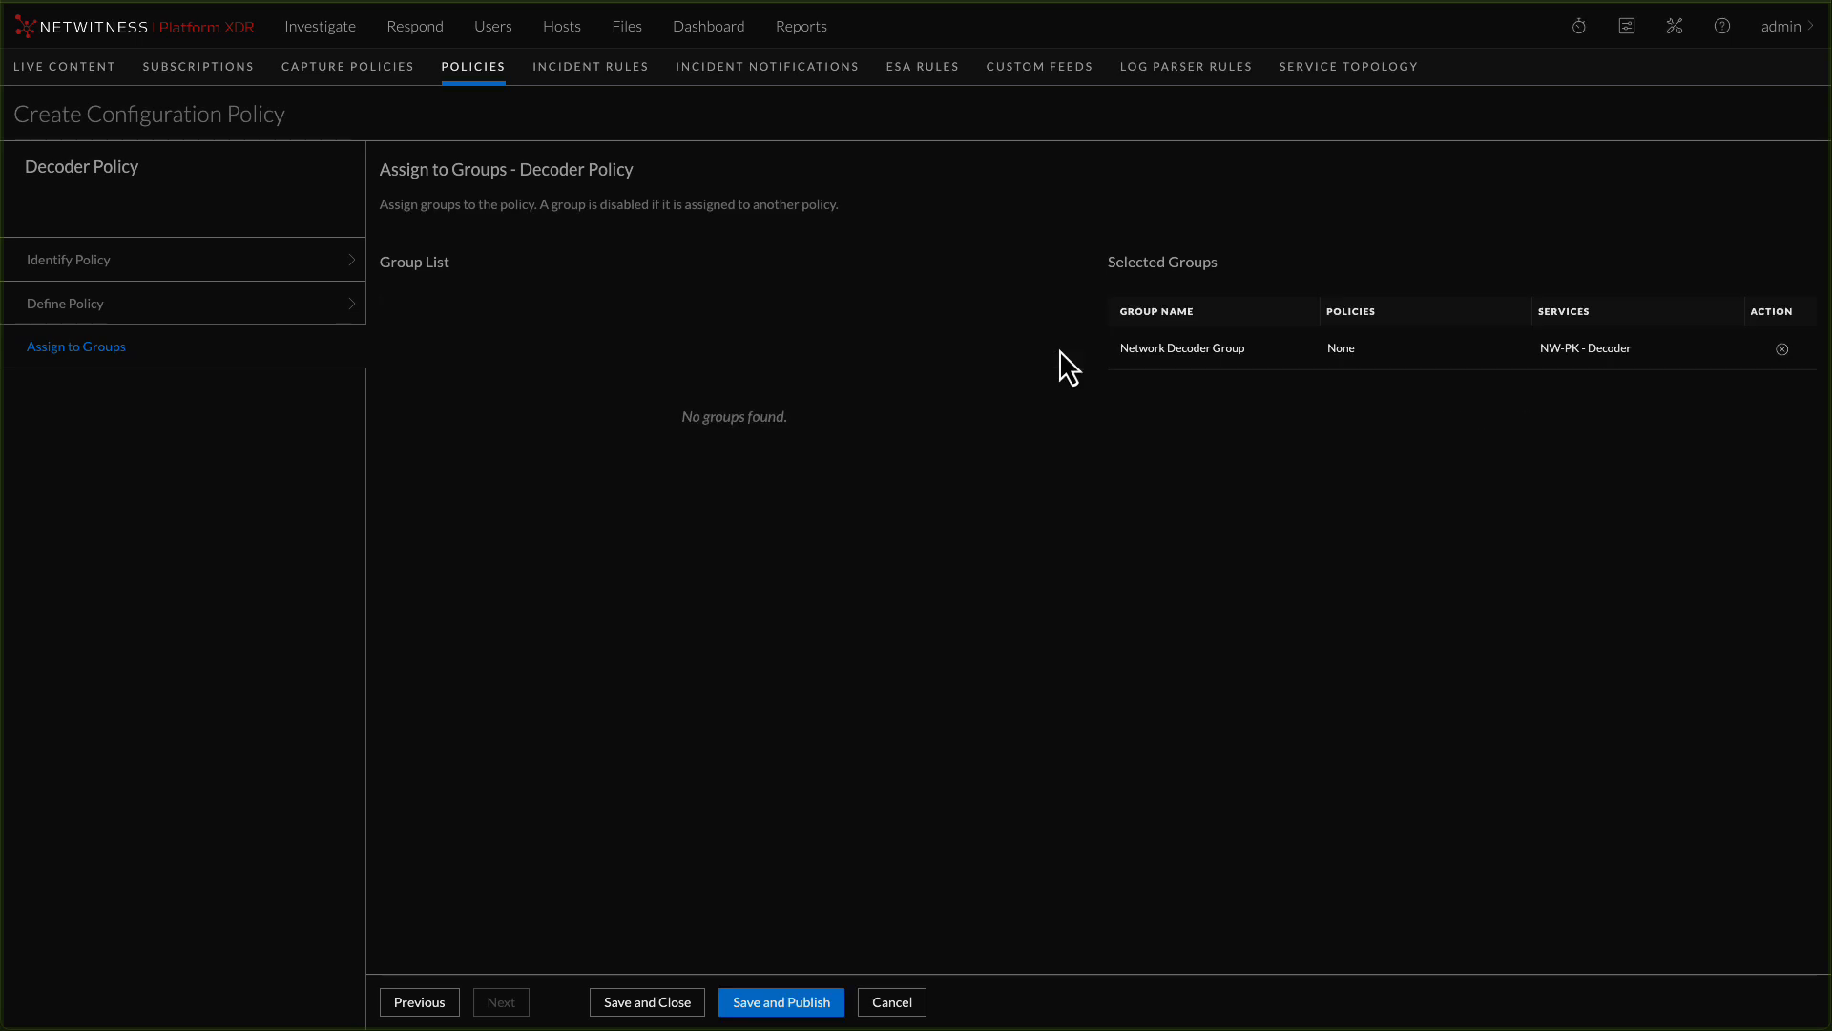
{"action": "left_click", "coordinate": [760, 1006]}
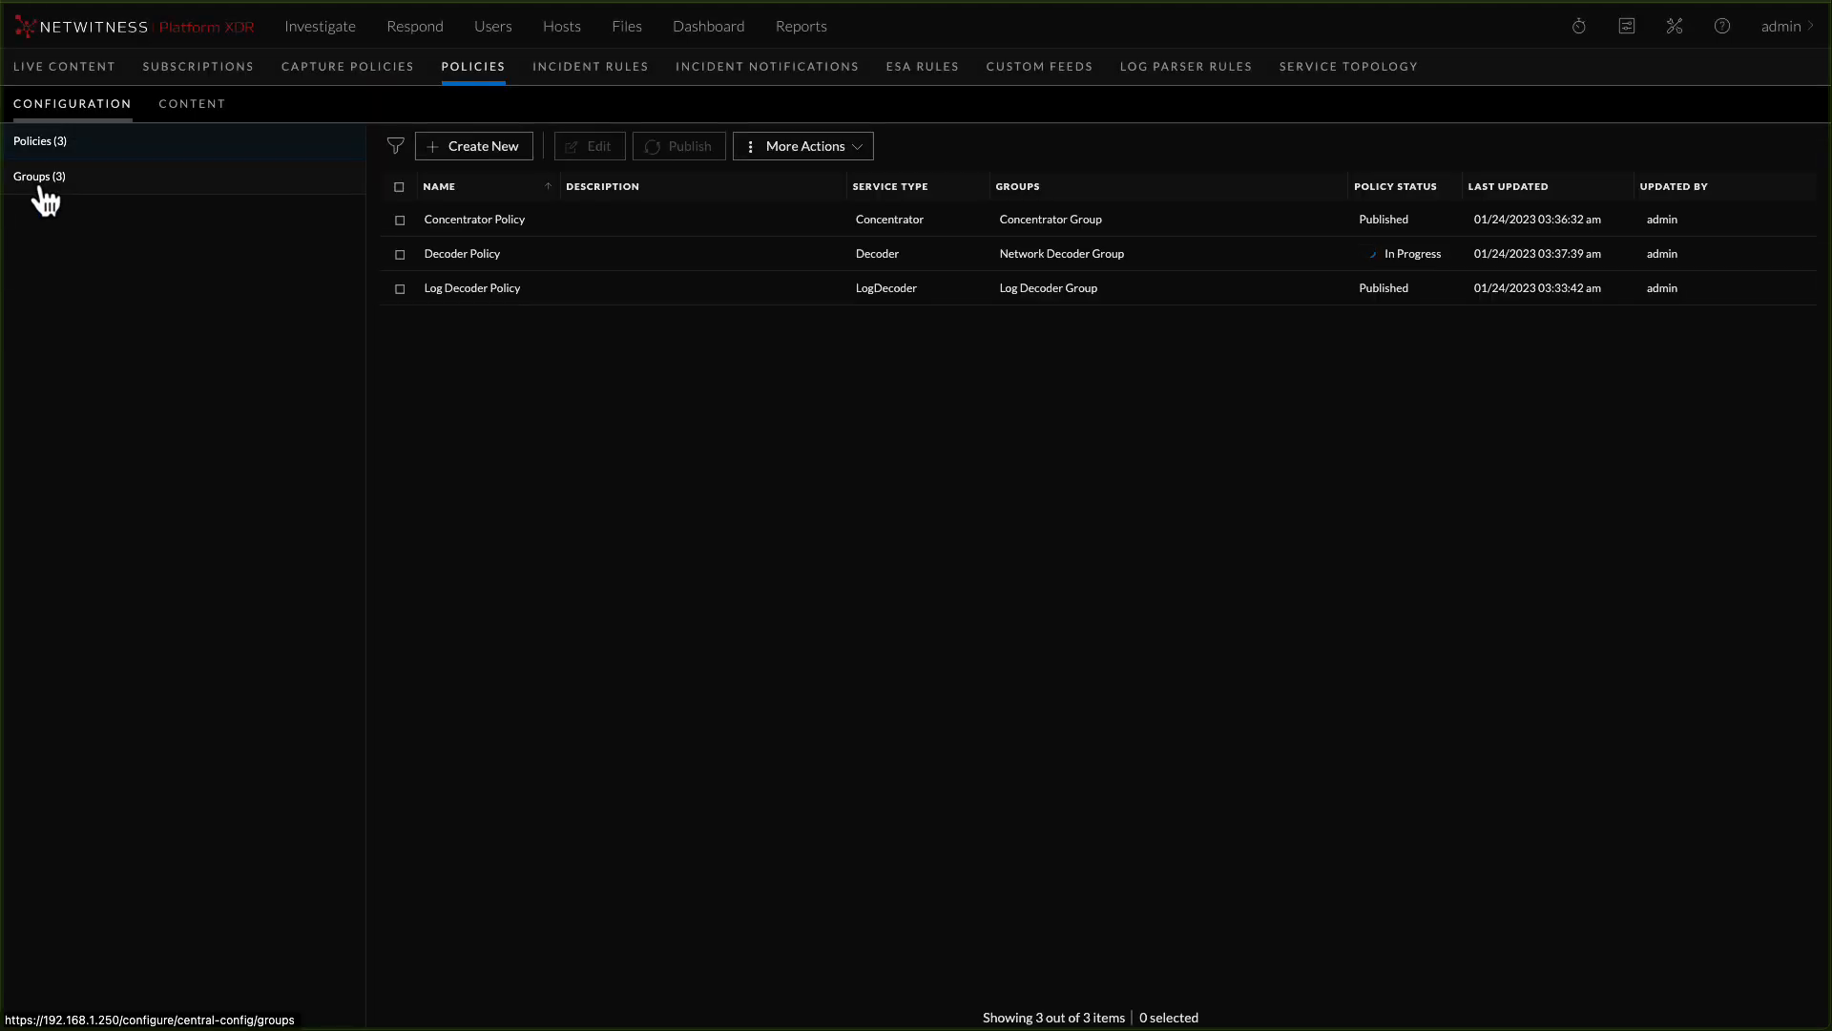